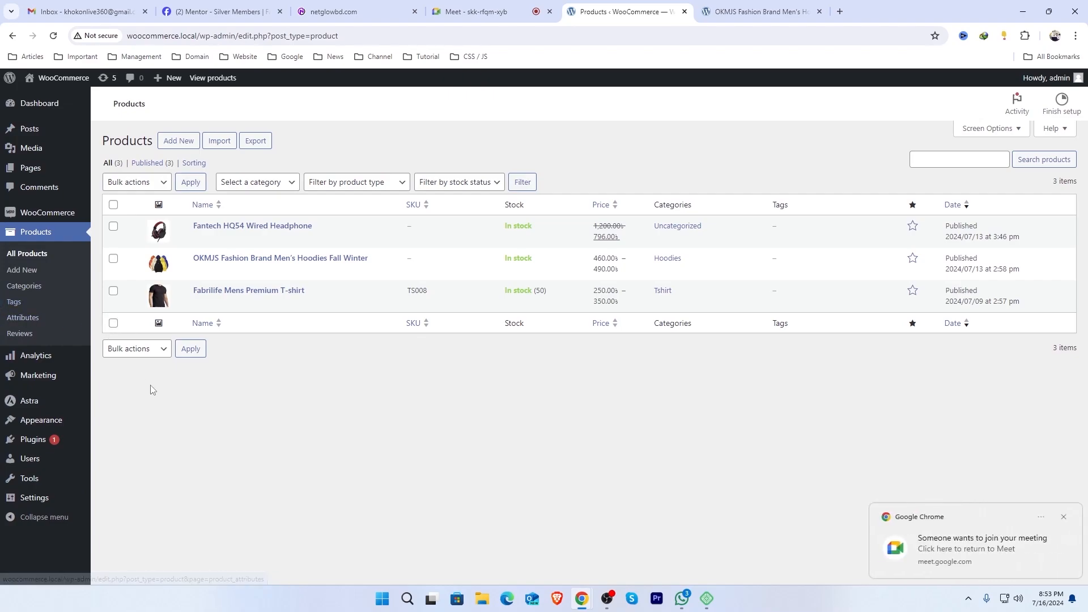
Open the WooCommerce general settings and move their browser tab after the storefront product tab
{"action": "left_click", "coordinate": [486, 8]}
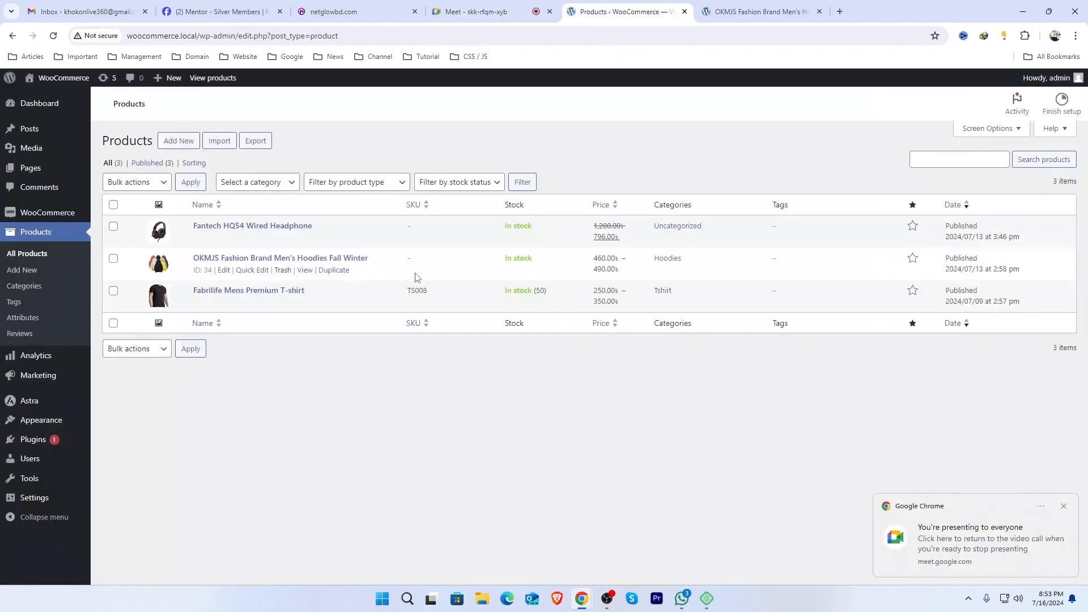
{"action": "mouse_move", "coordinate": [84, 213]}
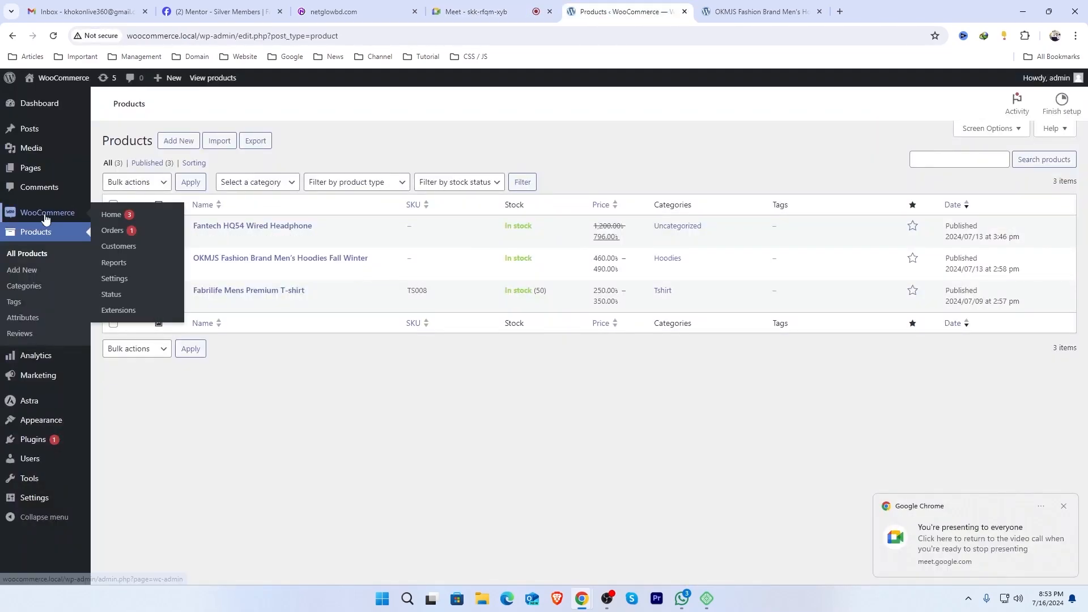
{"action": "left_click", "coordinate": [118, 283]}
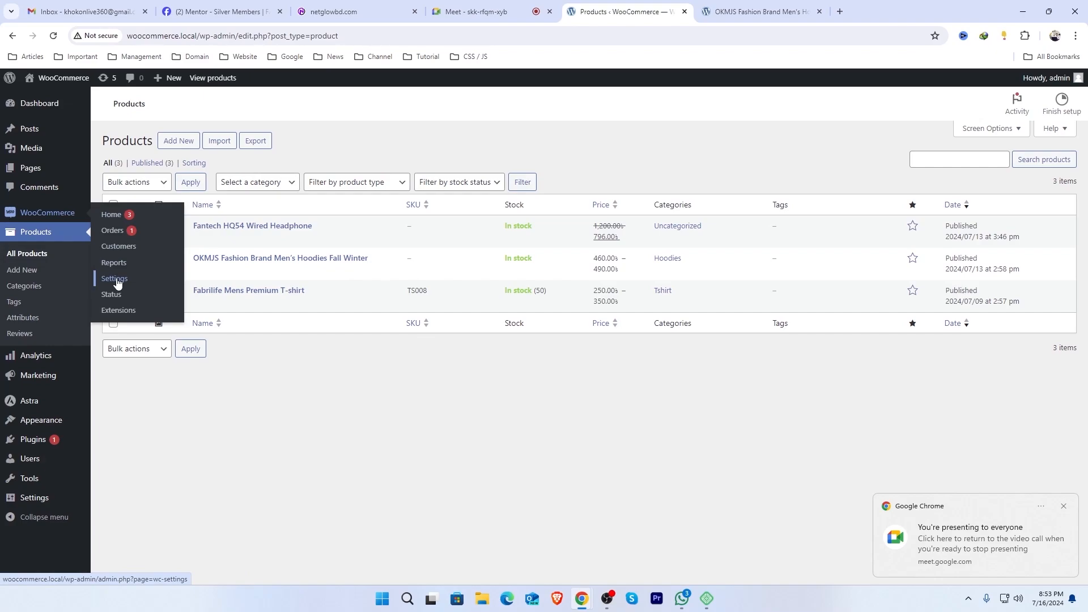
{"action": "scroll", "coordinate": [1085, 339], "scroll_direction": "down", "scroll_amount": 4}
{"action": "scroll", "coordinate": [1085, 338], "scroll_direction": "down", "scroll_amount": 3}
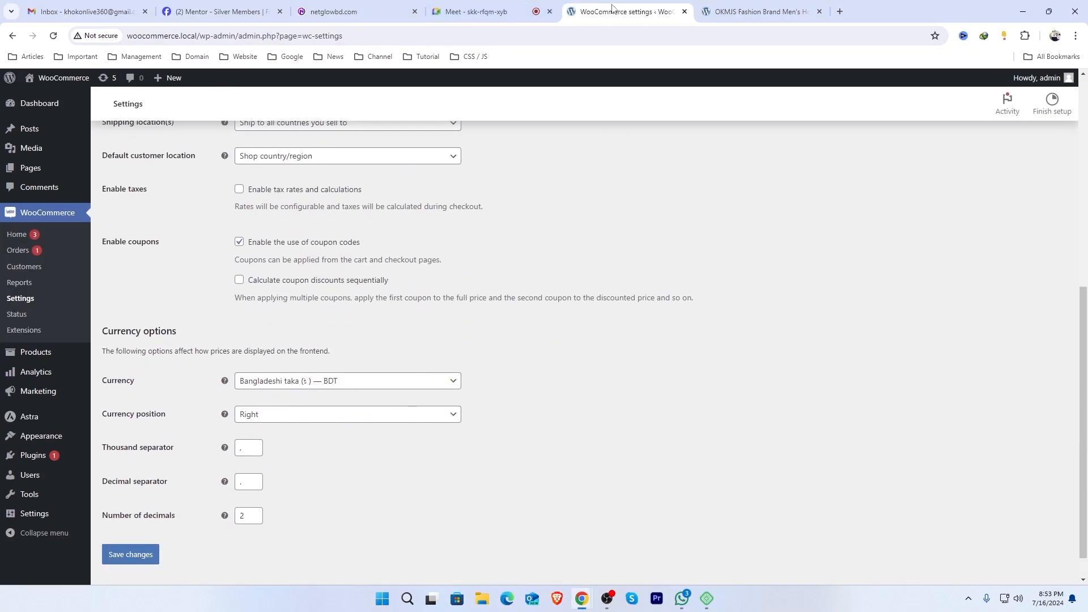
{"action": "left_click_drag", "start_coordinate": [619, 8], "coordinate": [763, 8]}
Review the store address, general options and currency options in the general settings
{"action": "scroll", "coordinate": [540, 190], "scroll_direction": "up", "scroll_amount": 7}
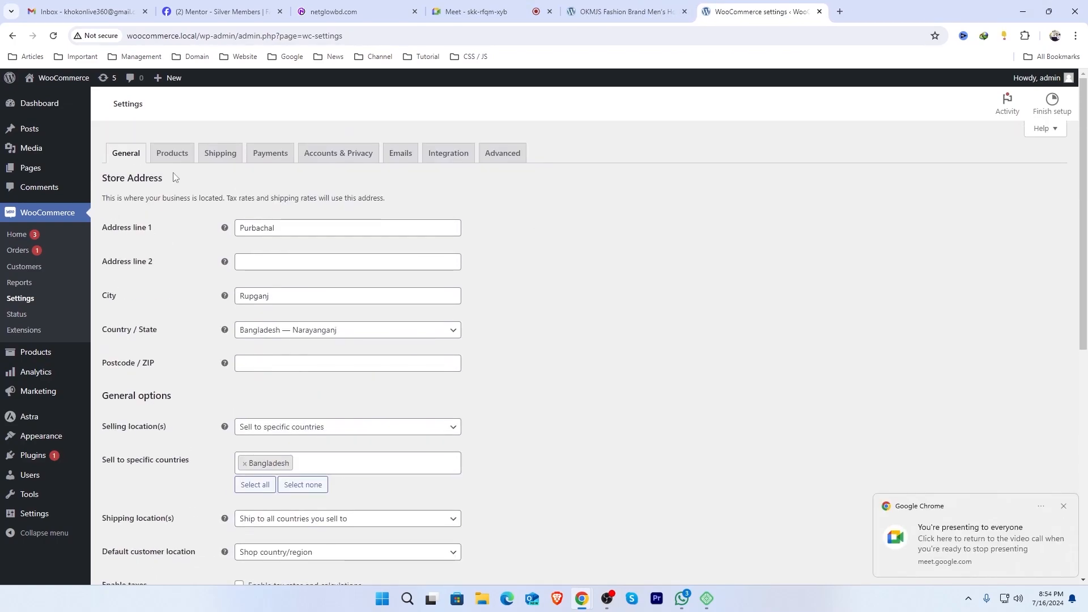
{"action": "scroll", "coordinate": [332, 384], "scroll_direction": "down", "scroll_amount": 7}
{"action": "scroll", "coordinate": [332, 383], "scroll_direction": "up", "scroll_amount": 7}
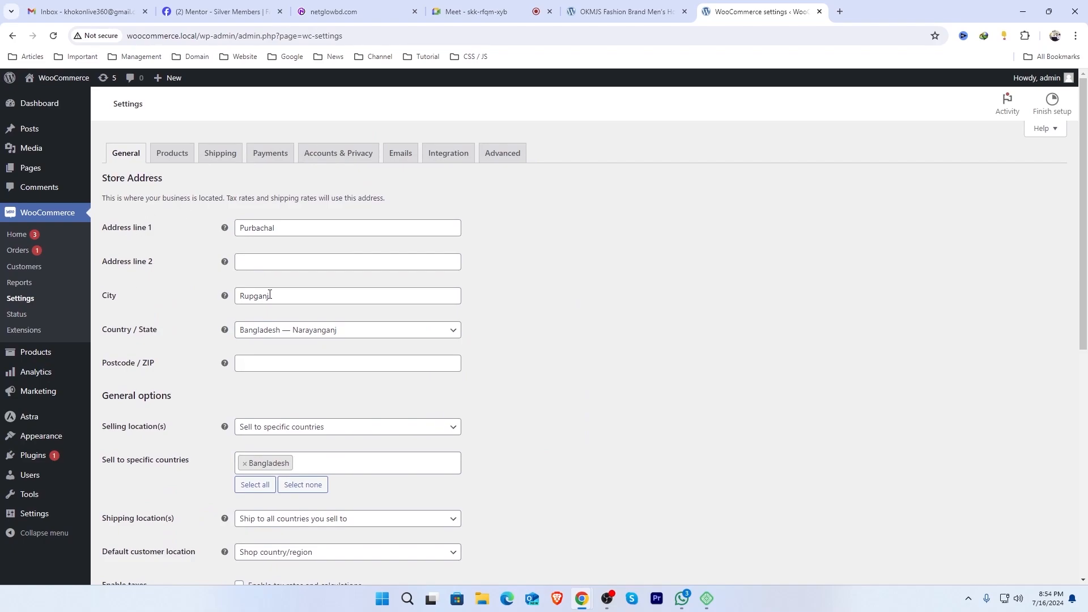
{"action": "scroll", "coordinate": [311, 308], "scroll_direction": "down", "scroll_amount": 3}
{"action": "scroll", "coordinate": [226, 363], "scroll_direction": "down", "scroll_amount": 5}
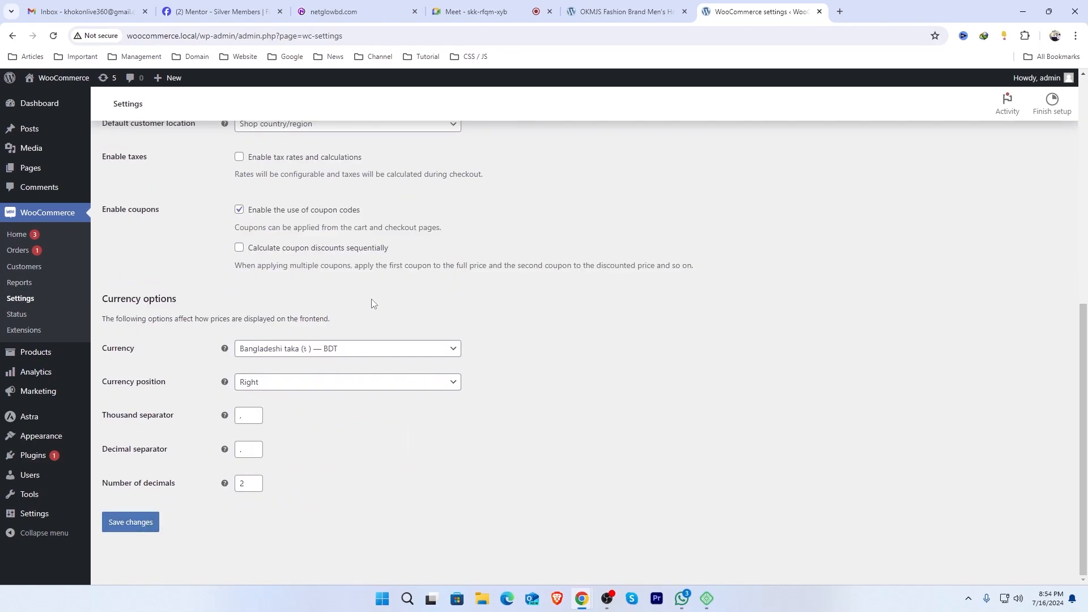
{"action": "scroll", "coordinate": [170, 234], "scroll_direction": "up", "scroll_amount": 8}
Open the Products settings and compare the Shop page option with the storefront's Shop page and its product listing
{"action": "left_click", "coordinate": [179, 151]}
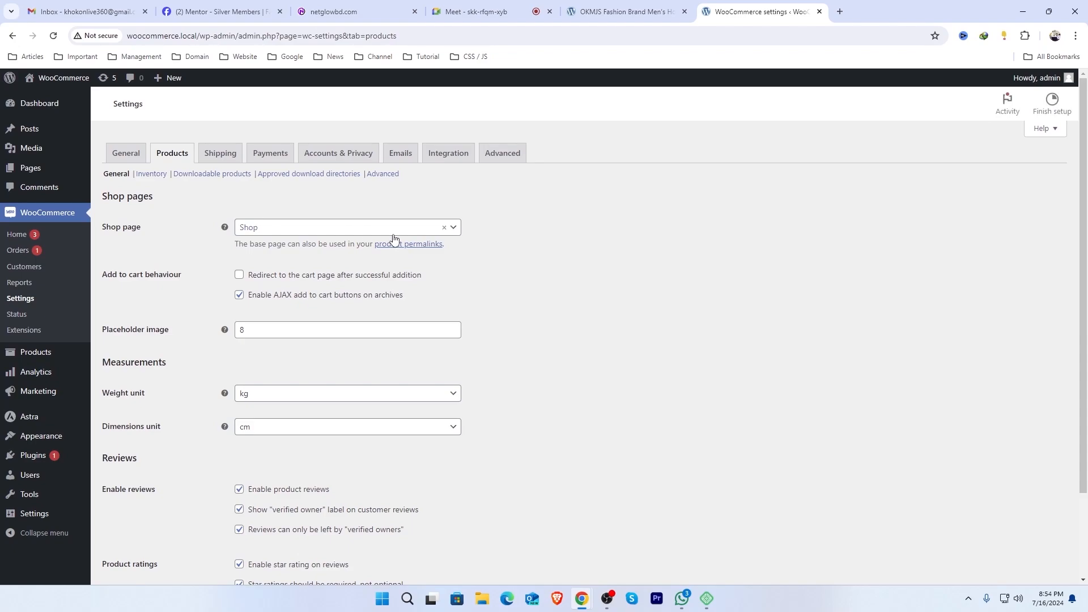
{"action": "left_click", "coordinate": [618, 14]}
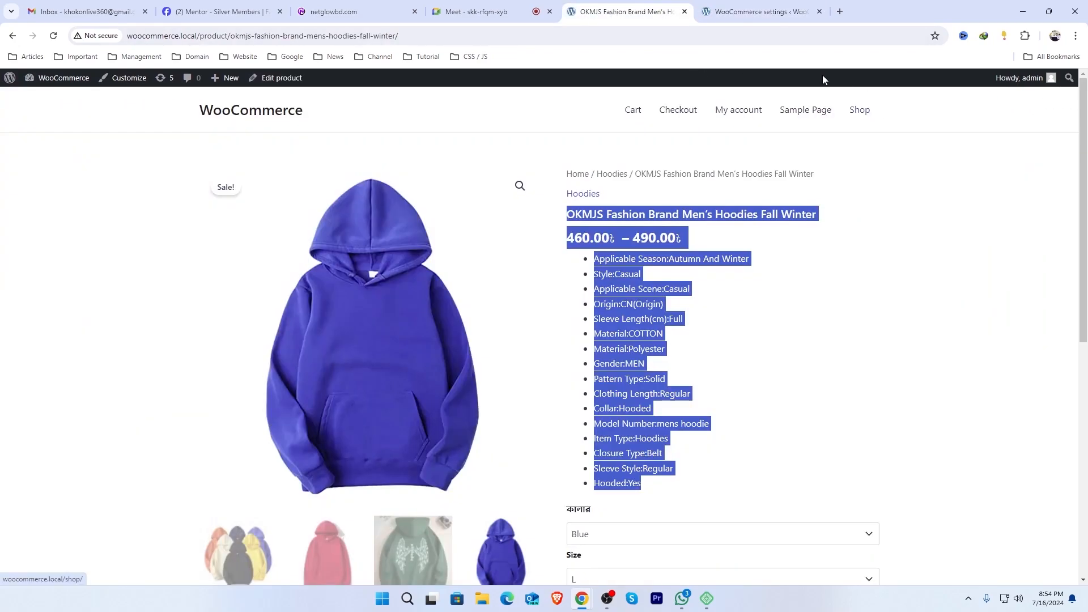
{"action": "left_click", "coordinate": [781, 12]}
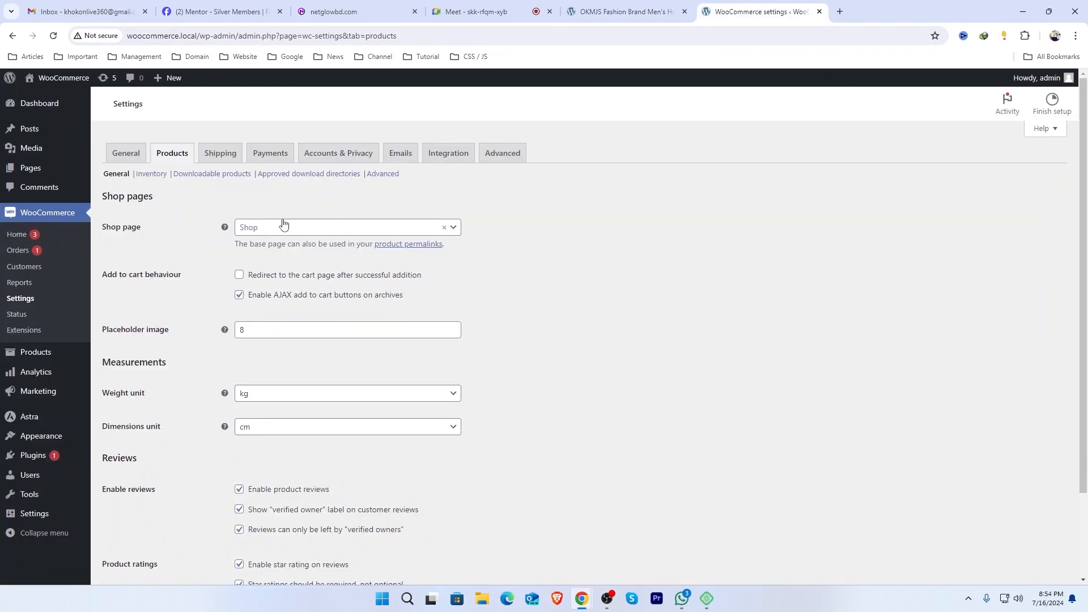
{"action": "left_click", "coordinate": [619, 12]}
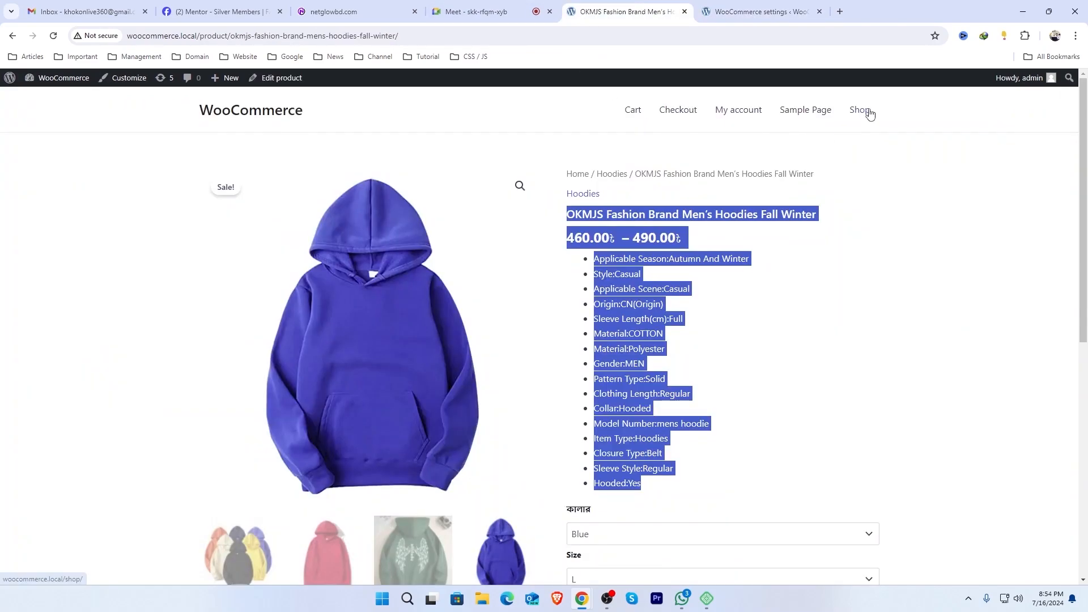
{"action": "left_click", "coordinate": [870, 114]}
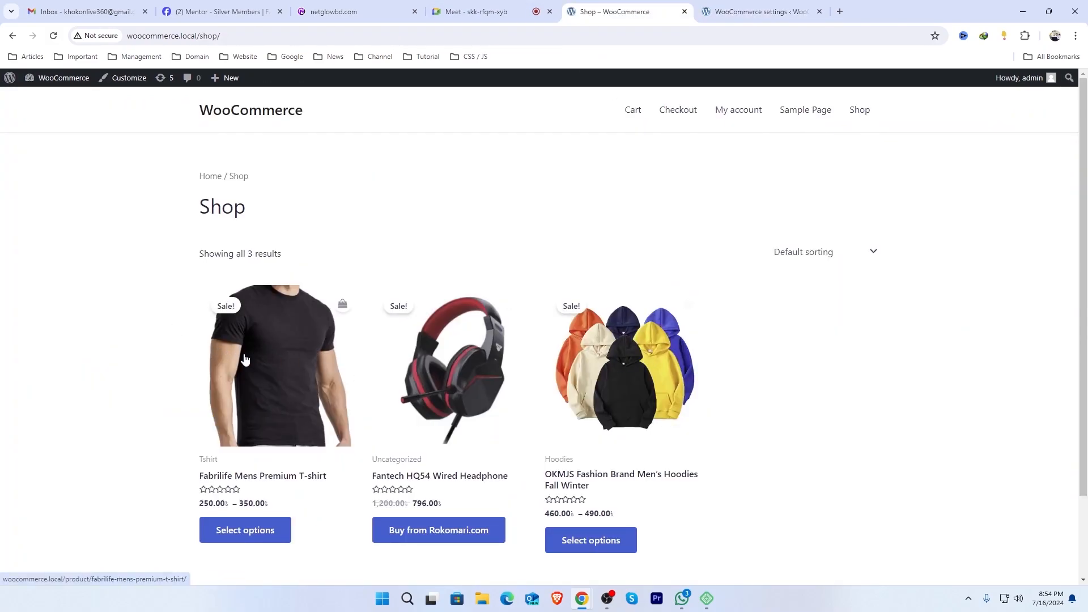
{"action": "scroll", "coordinate": [512, 283], "scroll_direction": "down", "scroll_amount": 2}
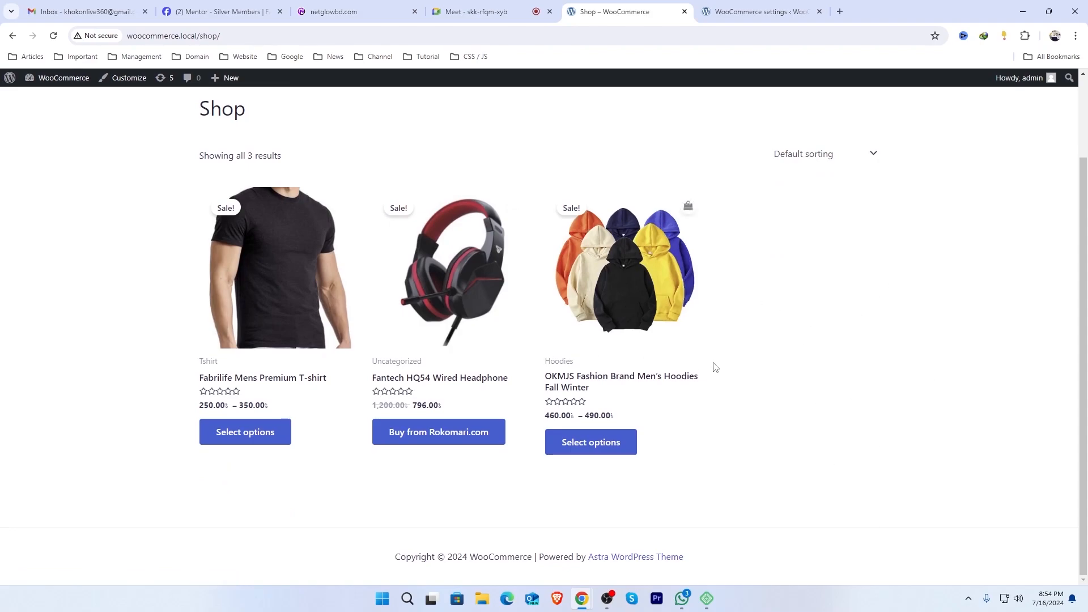
{"action": "scroll", "coordinate": [707, 362], "scroll_direction": "up", "scroll_amount": 2}
View the storefront's home page, Checkout form and My account page
{"action": "left_click", "coordinate": [237, 116]}
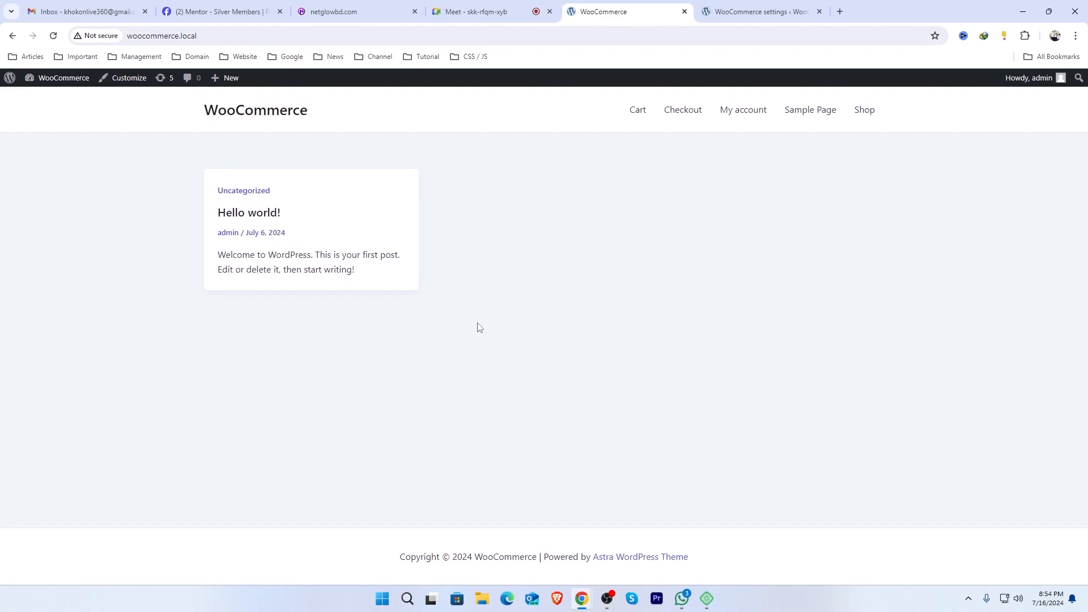
{"action": "left_click", "coordinate": [681, 116]}
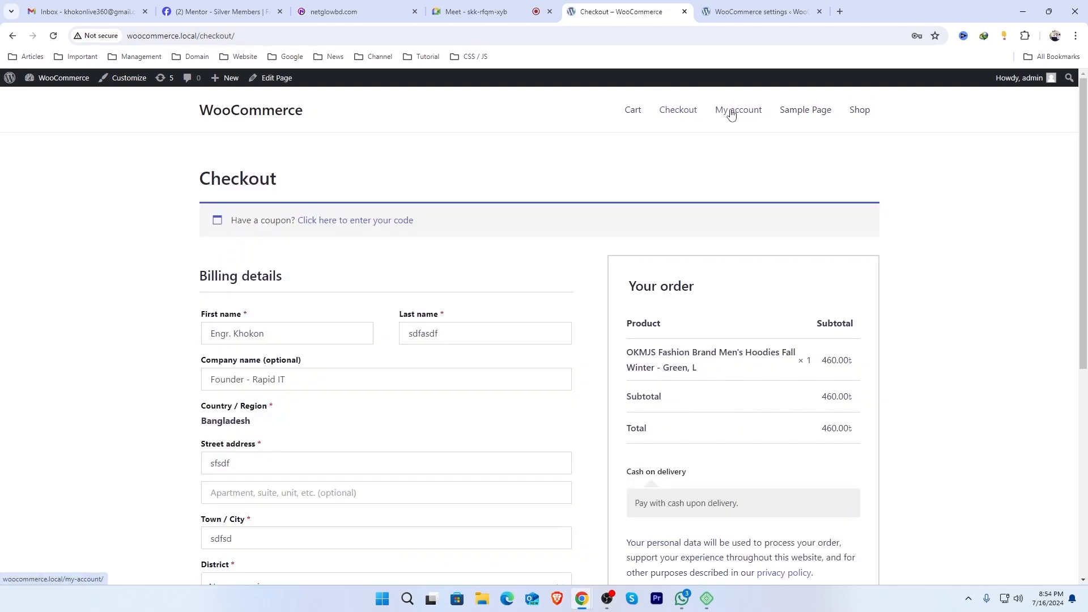
{"action": "scroll", "coordinate": [432, 337], "scroll_direction": "down", "scroll_amount": 6}
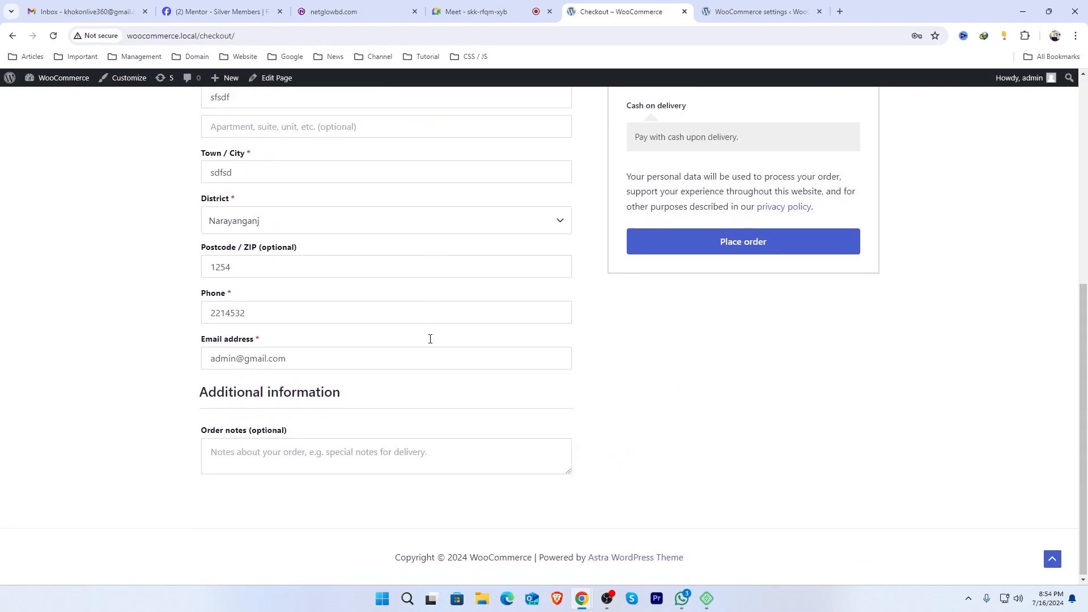
{"action": "scroll", "coordinate": [430, 340], "scroll_direction": "up", "scroll_amount": 6}
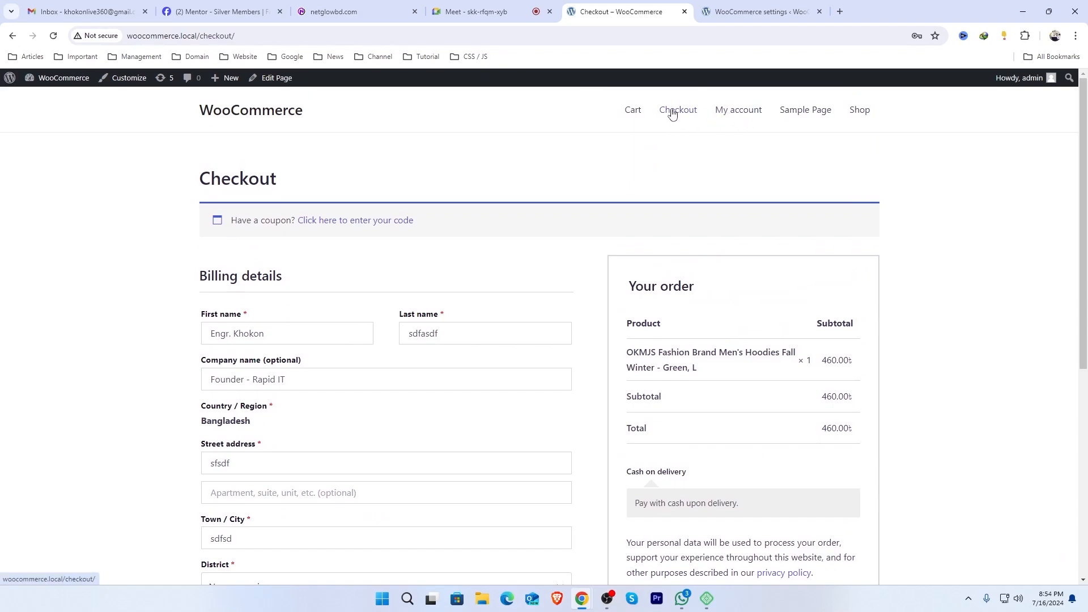
{"action": "left_click", "coordinate": [737, 113]}
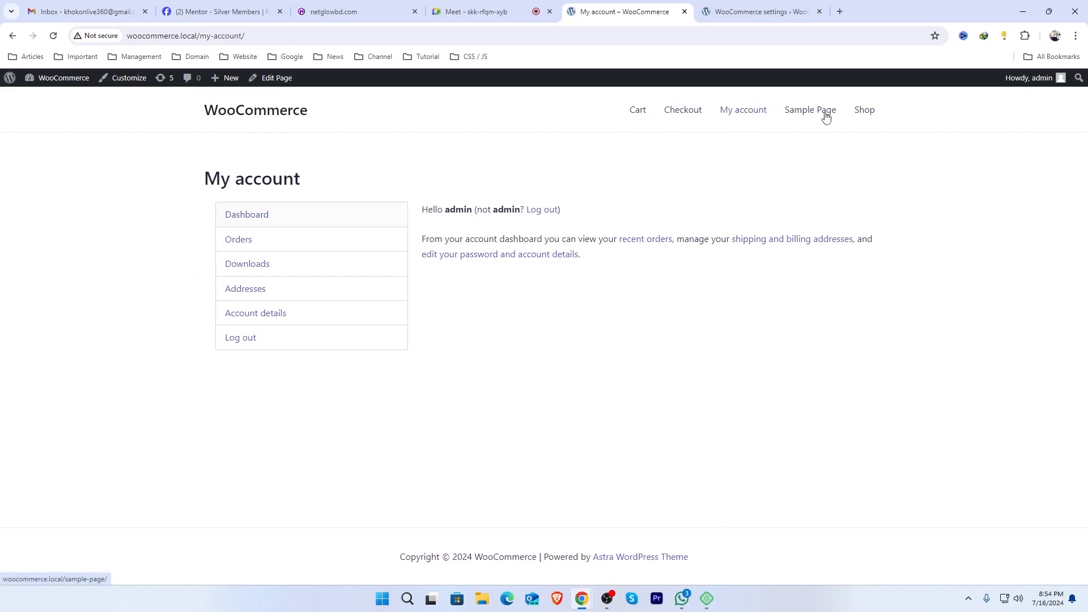
Look through the Orders and Downloads sections of the storefront's My account page
{"action": "left_click", "coordinate": [749, 8]}
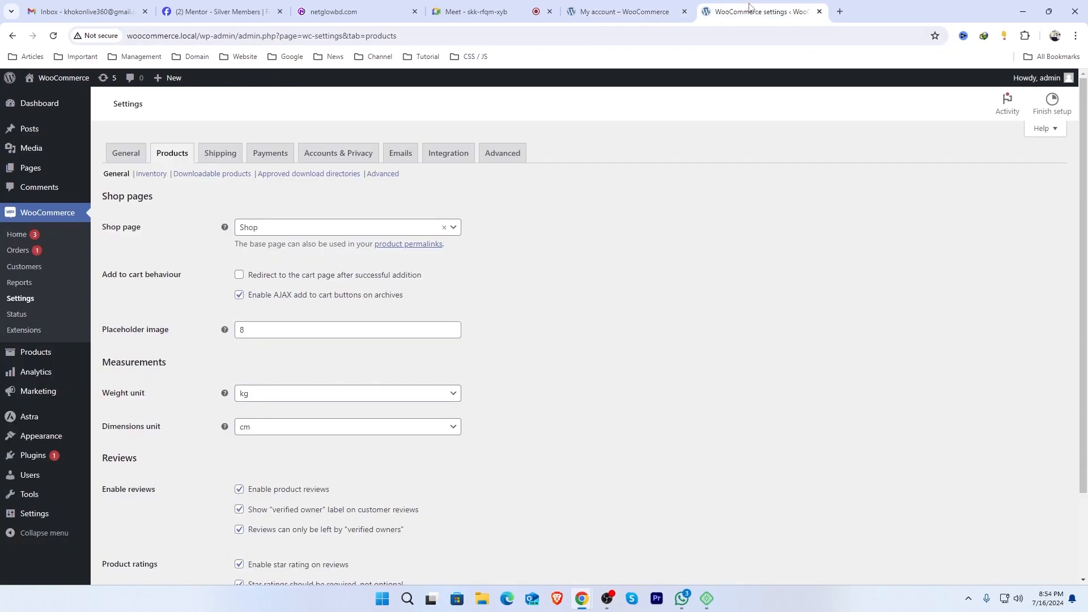
{"action": "scroll", "coordinate": [725, 338], "scroll_direction": "down", "scroll_amount": 3}
{"action": "key", "text": "ctrl+shift+Tab"}
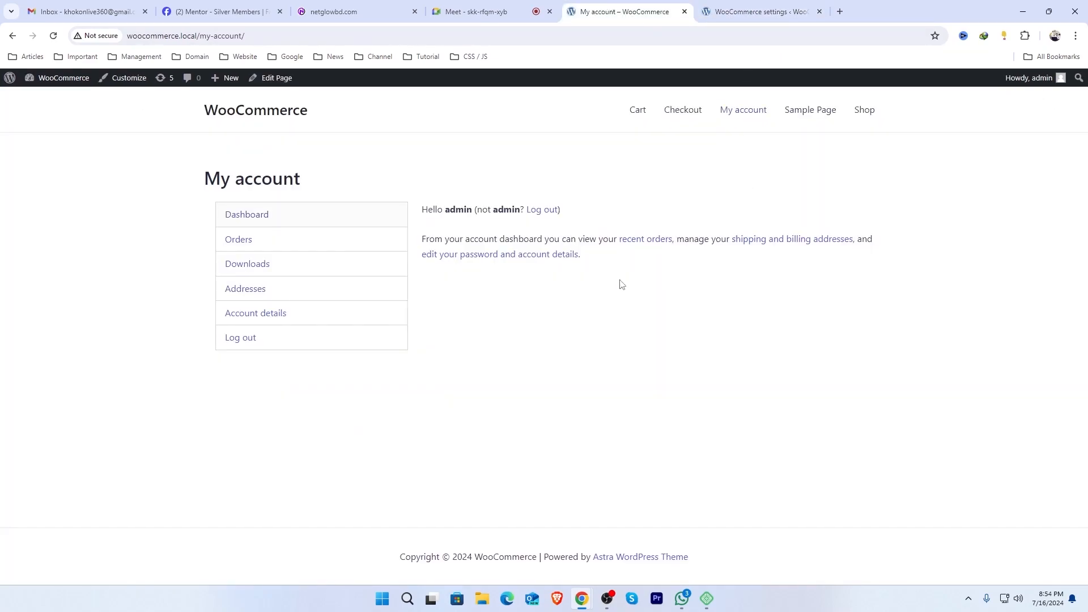
{"action": "left_click", "coordinate": [239, 243]}
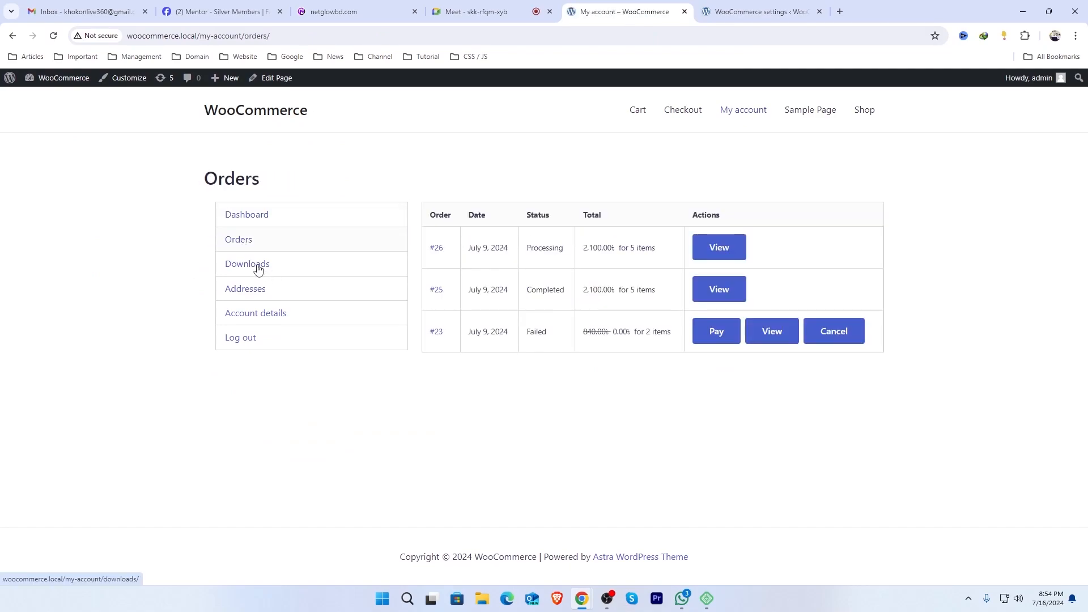
{"action": "left_click", "coordinate": [258, 267]}
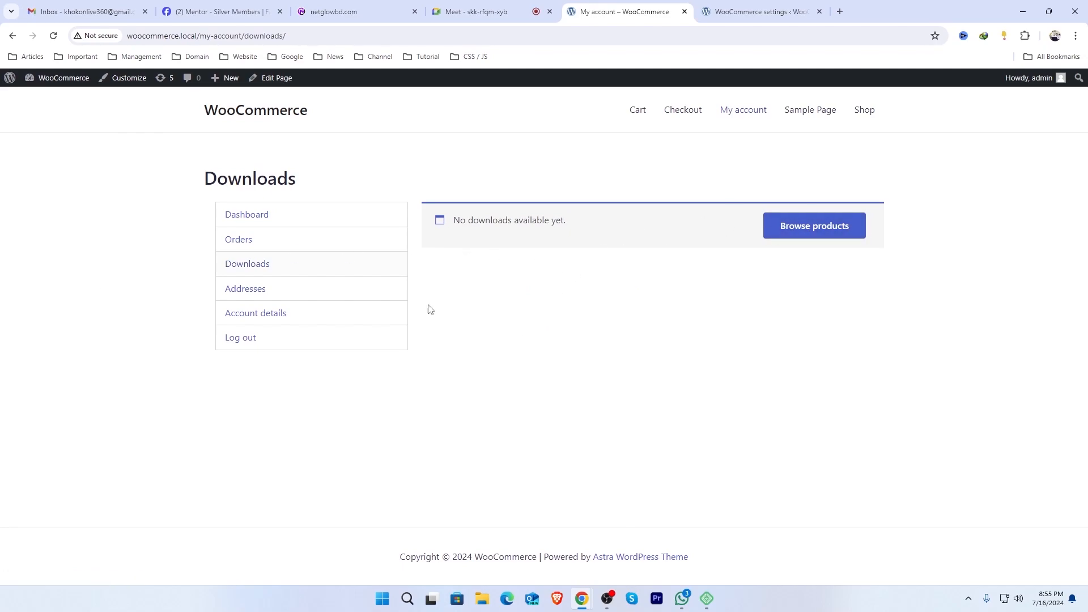
Examine the billing and shipping addresses and the Account details form in My account
{"action": "left_click", "coordinate": [253, 292]}
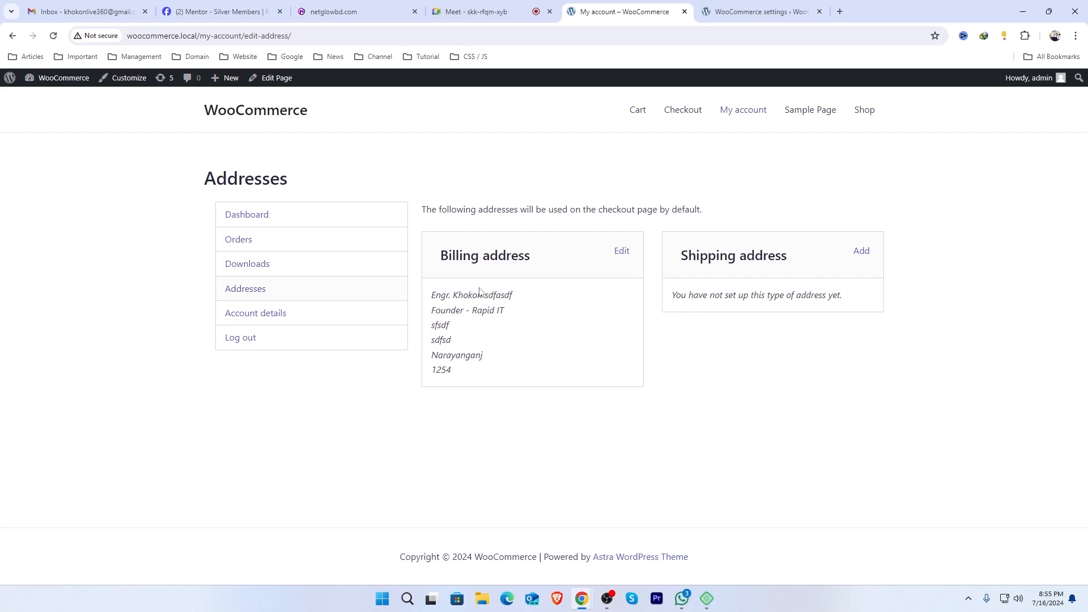
{"action": "left_click_drag", "start_coordinate": [490, 255], "coordinate": [396, 252]}
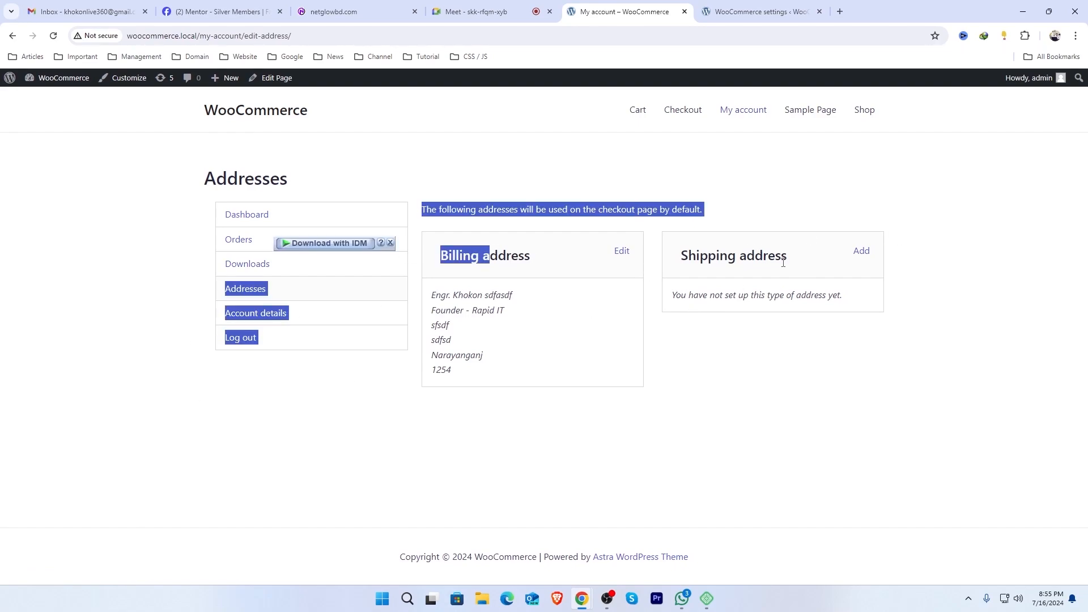
{"action": "left_click_drag", "start_coordinate": [781, 258], "coordinate": [697, 262]}
{"action": "left_click_drag", "start_coordinate": [481, 258], "coordinate": [439, 258]}
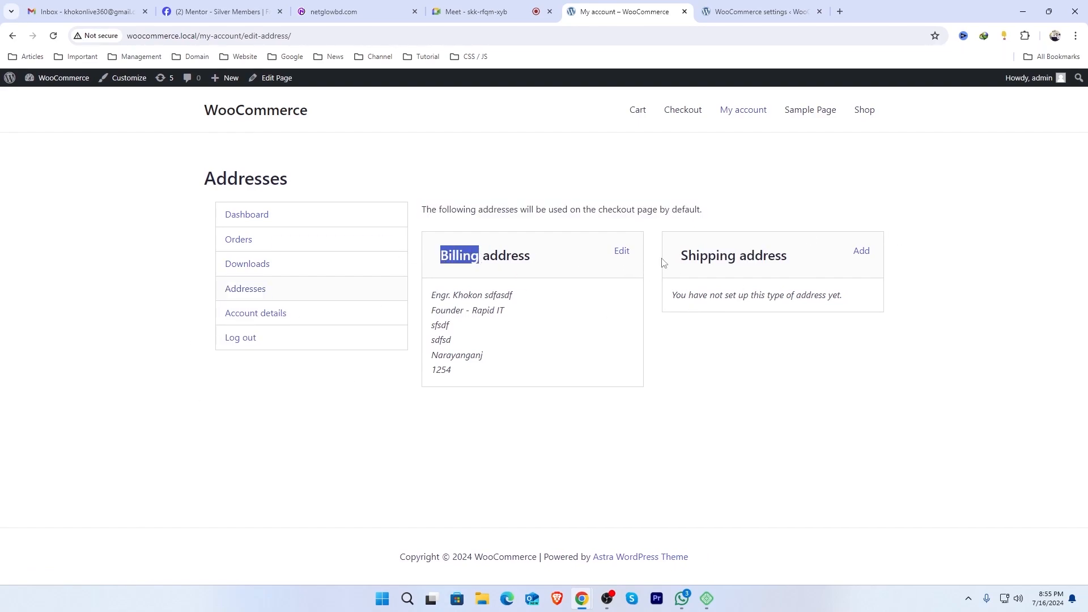
{"action": "left_click_drag", "start_coordinate": [729, 256], "coordinate": [805, 263]}
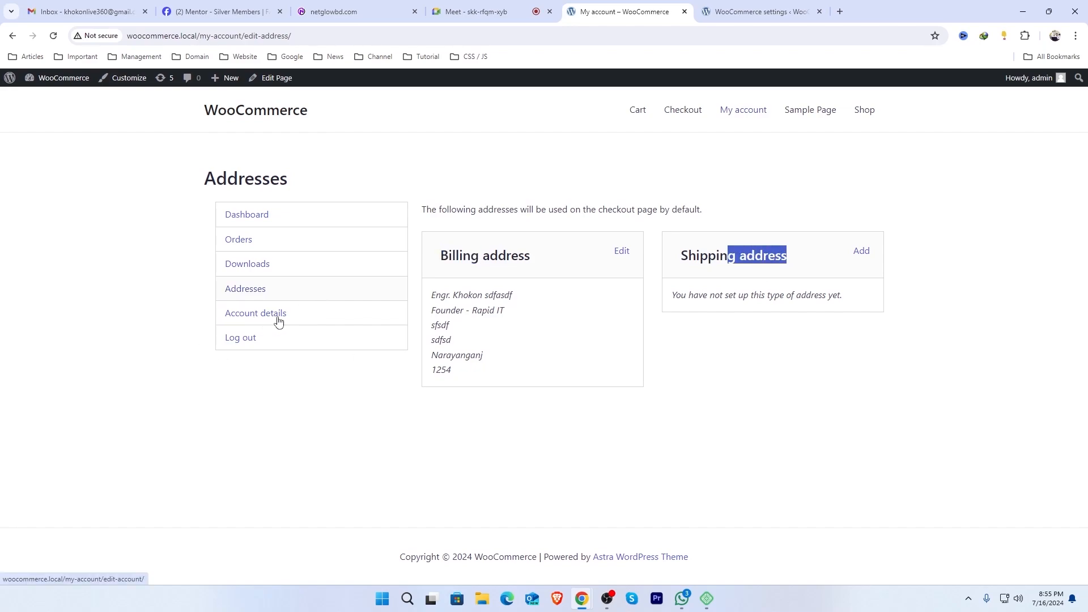
{"action": "left_click", "coordinate": [257, 315]}
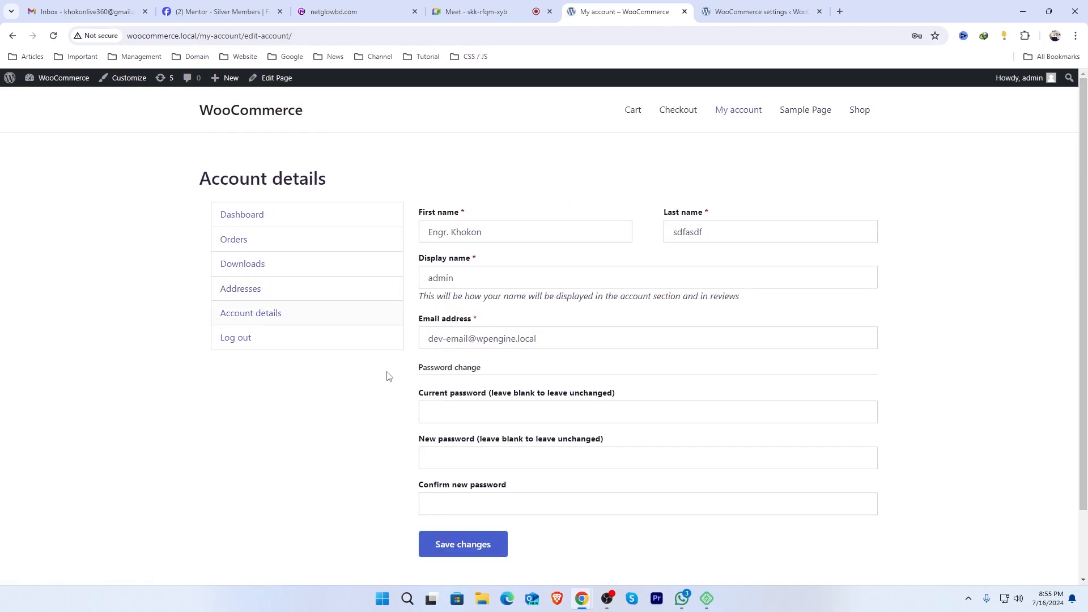
{"action": "scroll", "coordinate": [549, 393], "scroll_direction": "down", "scroll_amount": 2}
{"action": "scroll", "coordinate": [549, 393], "scroll_direction": "up", "scroll_amount": 2}
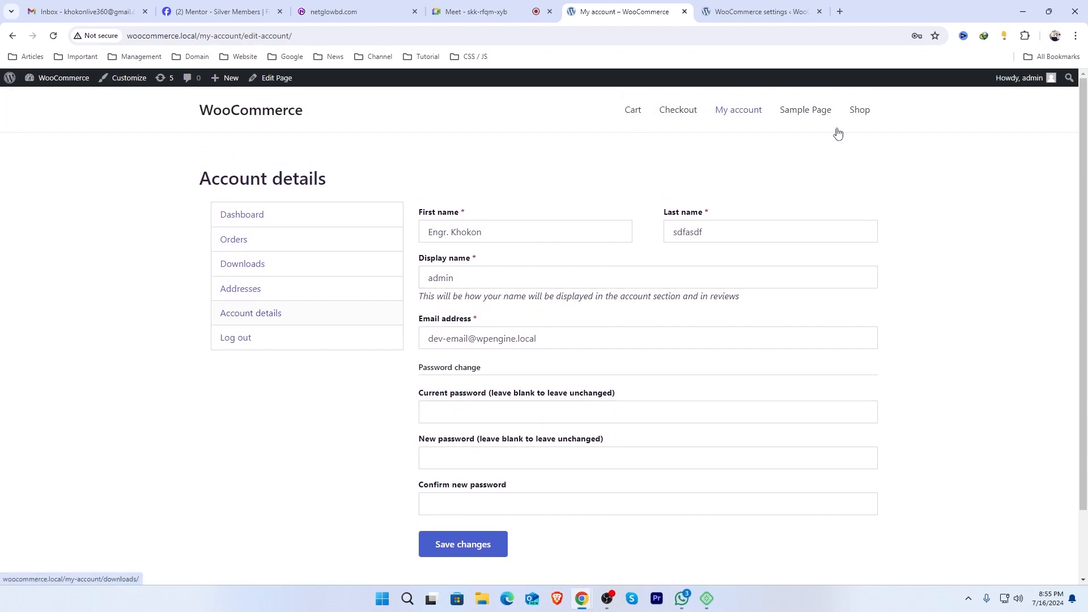
Return to the WooCommerce Products settings, review the general section and open the Inventory section
{"action": "key", "text": "ctrl+Tab"}
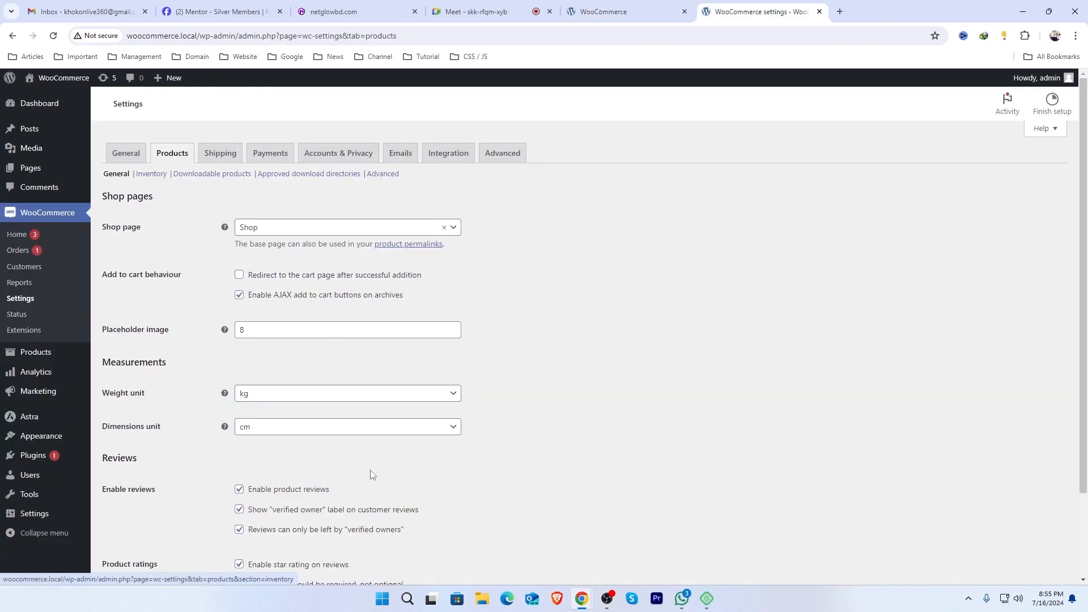
{"action": "scroll", "coordinate": [374, 476], "scroll_direction": "down", "scroll_amount": 2}
{"action": "scroll", "coordinate": [379, 479], "scroll_direction": "up", "scroll_amount": 2}
{"action": "left_click", "coordinate": [148, 174]}
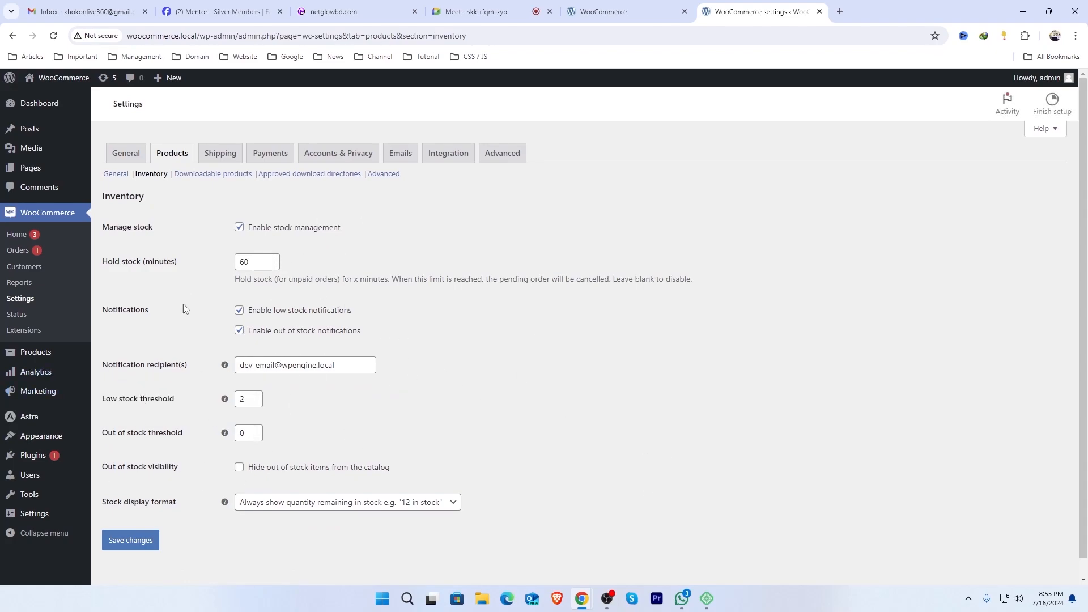
Open the Shipping settings and read the explanation of shipping zones
{"action": "left_click", "coordinate": [220, 153]}
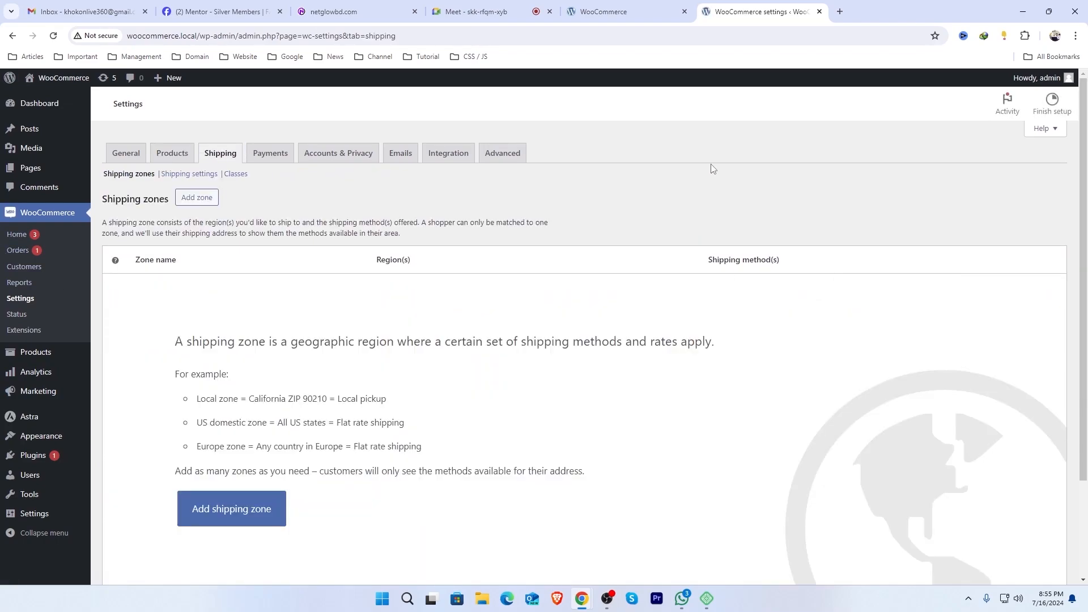
{"action": "left_click_drag", "start_coordinate": [291, 341], "coordinate": [483, 341]}
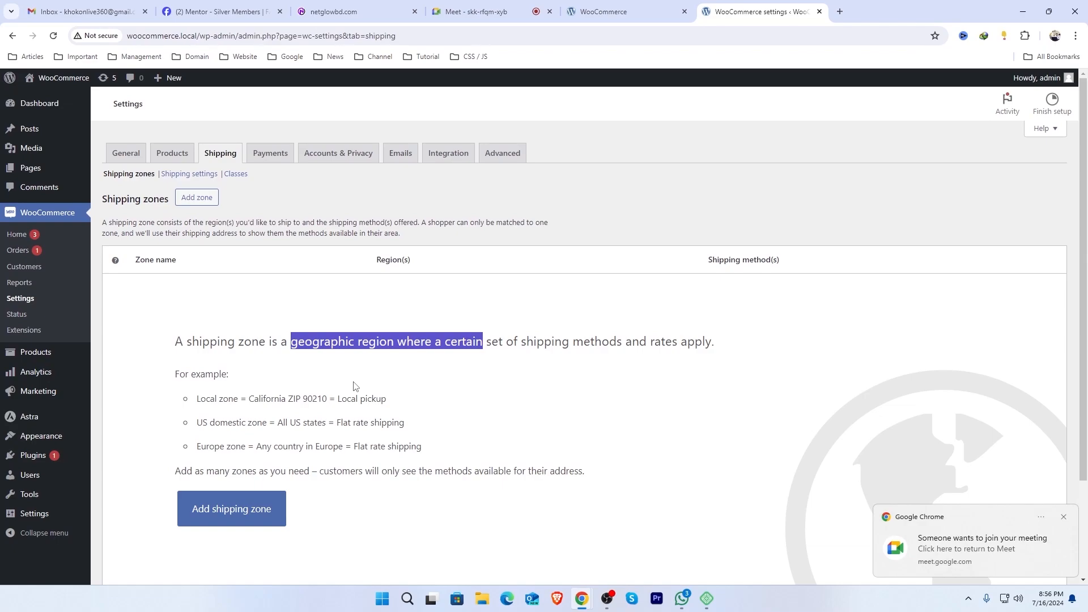
{"action": "left_click", "coordinate": [481, 9]}
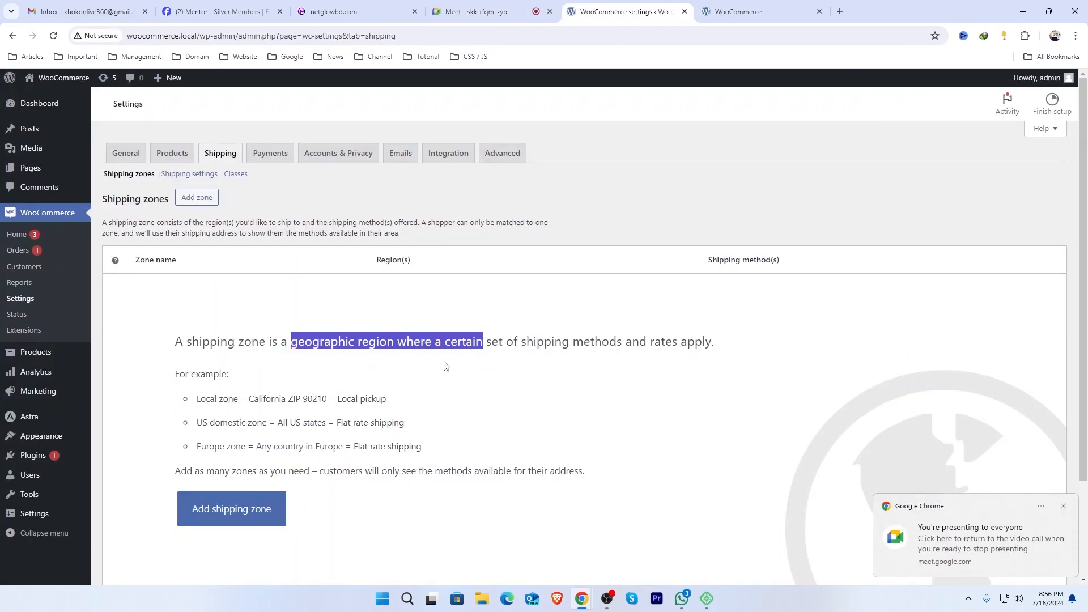
{"action": "left_click", "coordinate": [338, 325]}
{"action": "left_click_drag", "start_coordinate": [210, 340], "coordinate": [777, 474]}
{"action": "left_click", "coordinate": [179, 350]}
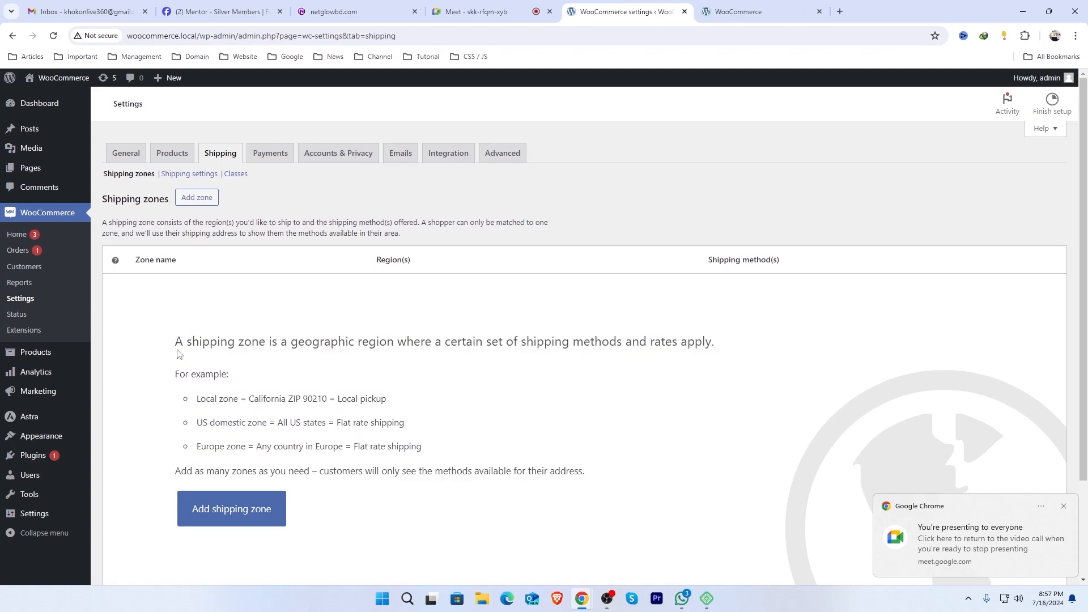
Look up the Bengali translation of "shipping" in Google Translate
{"action": "left_click", "coordinate": [841, 12]}
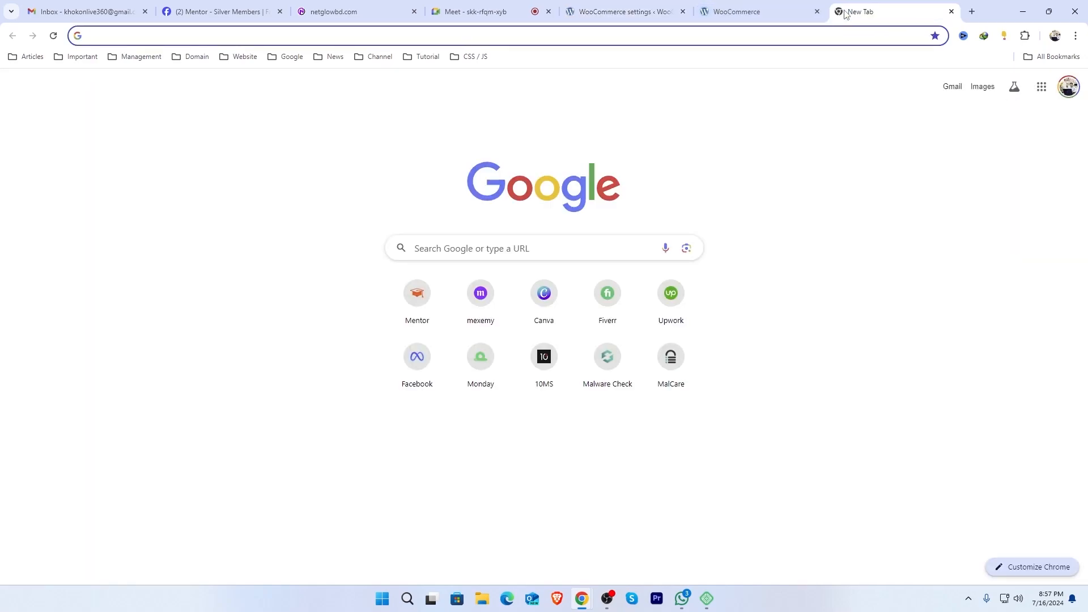
{"action": "type", "text": "translate.google.com"}
{"action": "key", "text": "Return"}
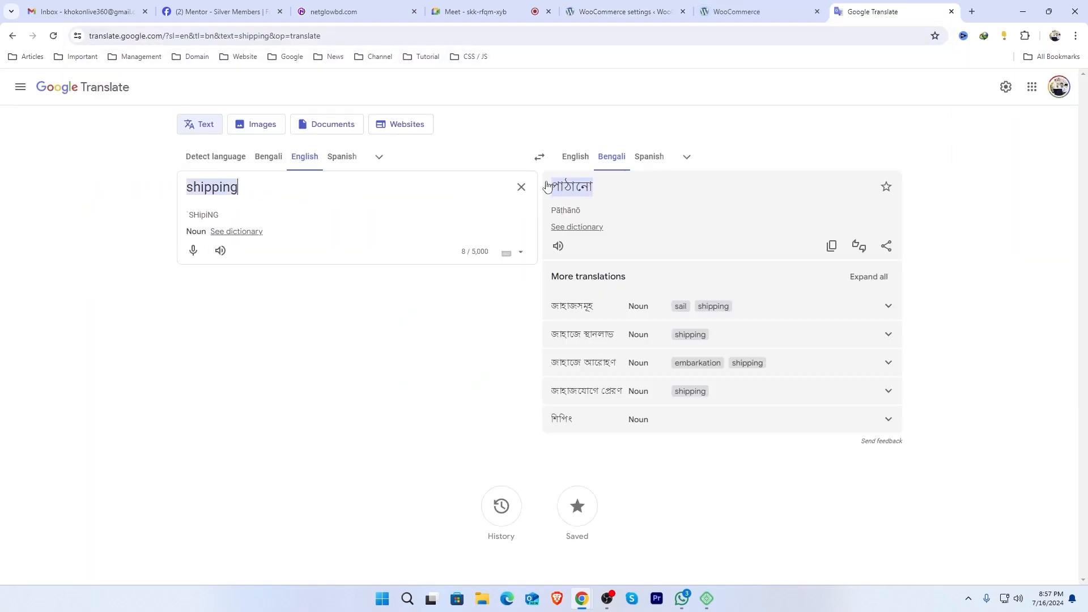
{"action": "left_click_drag", "start_coordinate": [233, 190], "coordinate": [3, 196]}
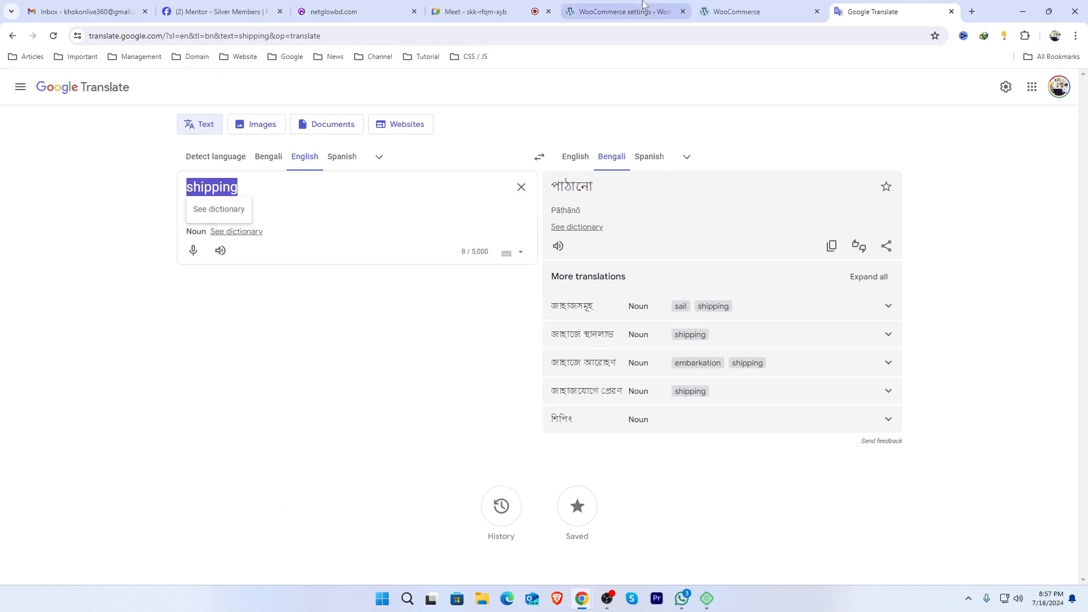
Return to the WooCommerce Shipping zones page and look over its zone table and the options for adding a zone
{"action": "left_click", "coordinate": [634, 11]}
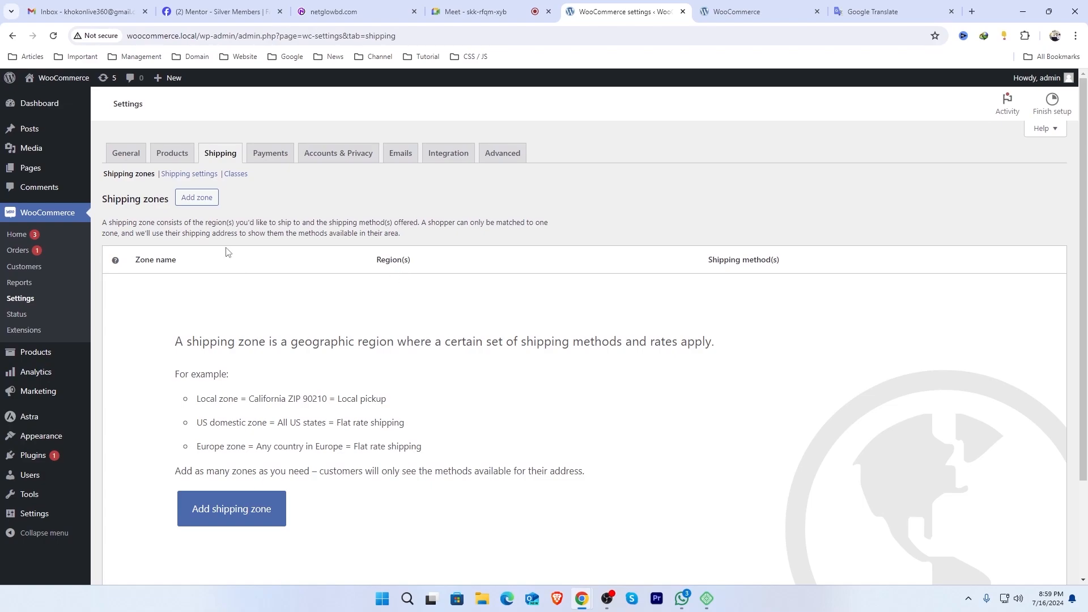
{"action": "left_click_drag", "start_coordinate": [135, 200], "coordinate": [155, 201]}
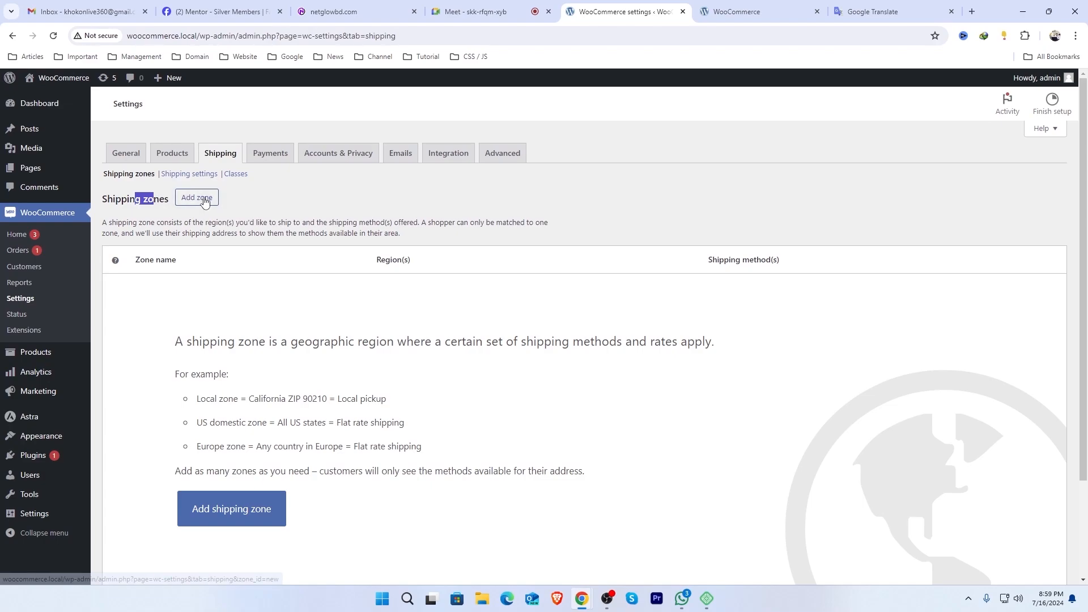
{"action": "scroll", "coordinate": [272, 470], "scroll_direction": "down", "scroll_amount": 2}
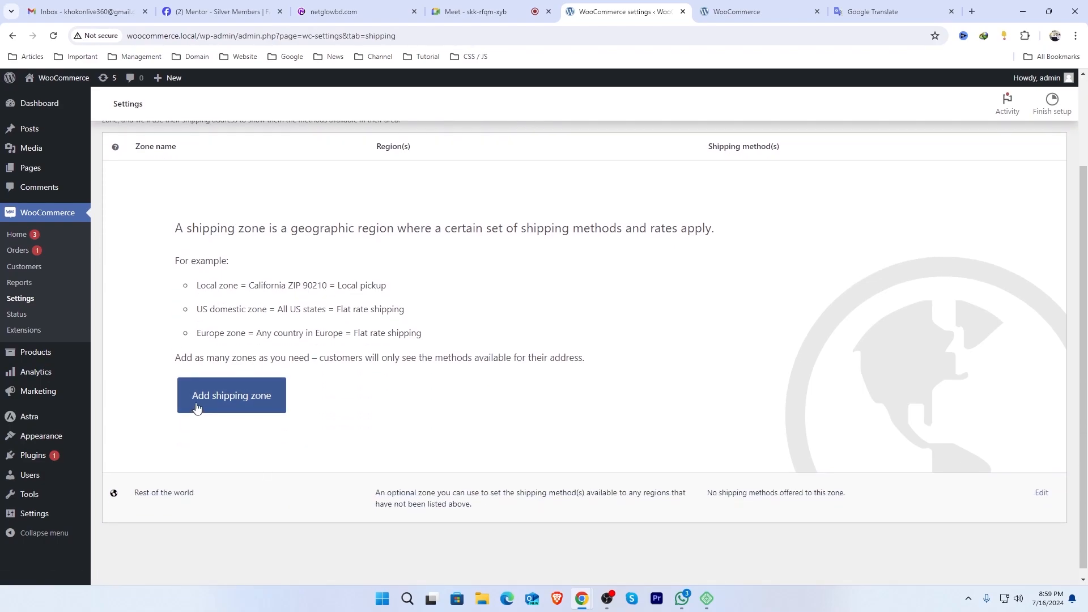
{"action": "scroll", "coordinate": [405, 354], "scroll_direction": "up", "scroll_amount": 2}
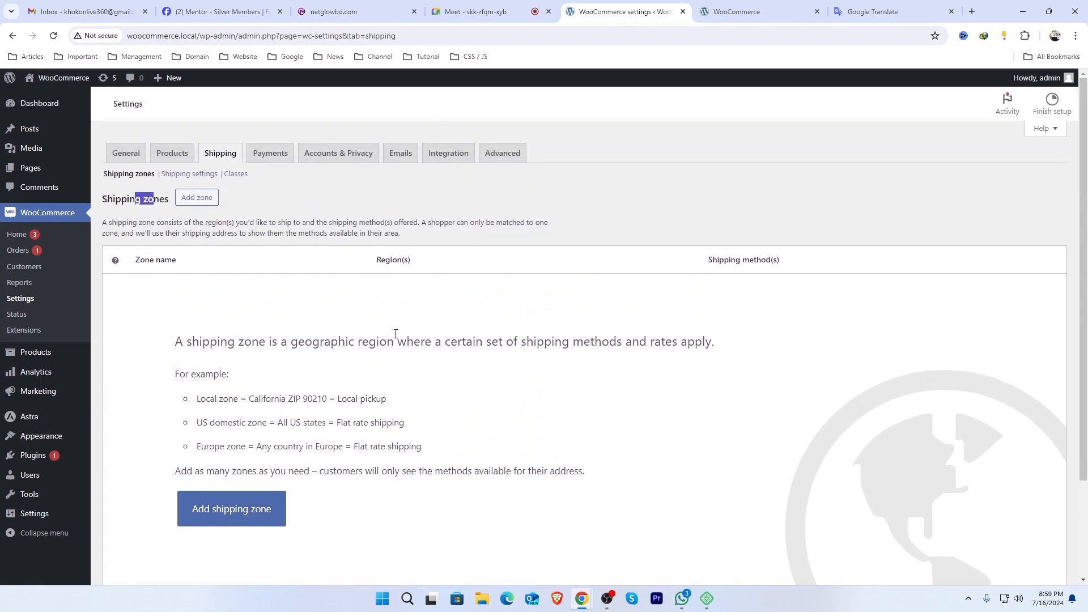
{"action": "left_click", "coordinate": [123, 189]}
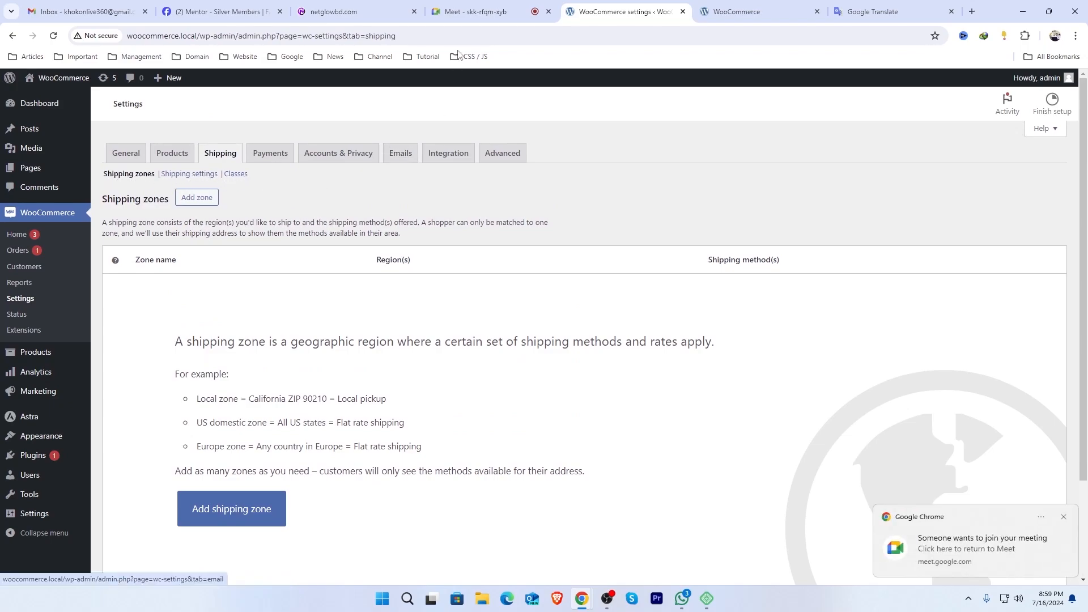
{"action": "left_click", "coordinate": [481, 13]}
{"action": "left_click", "coordinate": [623, 11]}
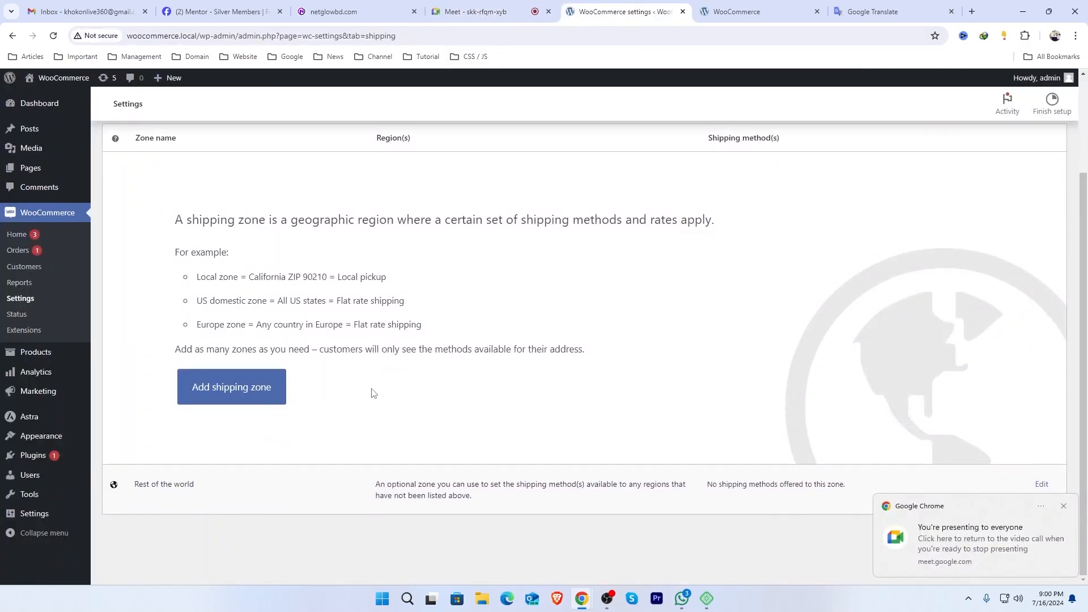
Start a new shipping zone and name it Dhaka
{"action": "left_click", "coordinate": [219, 392]}
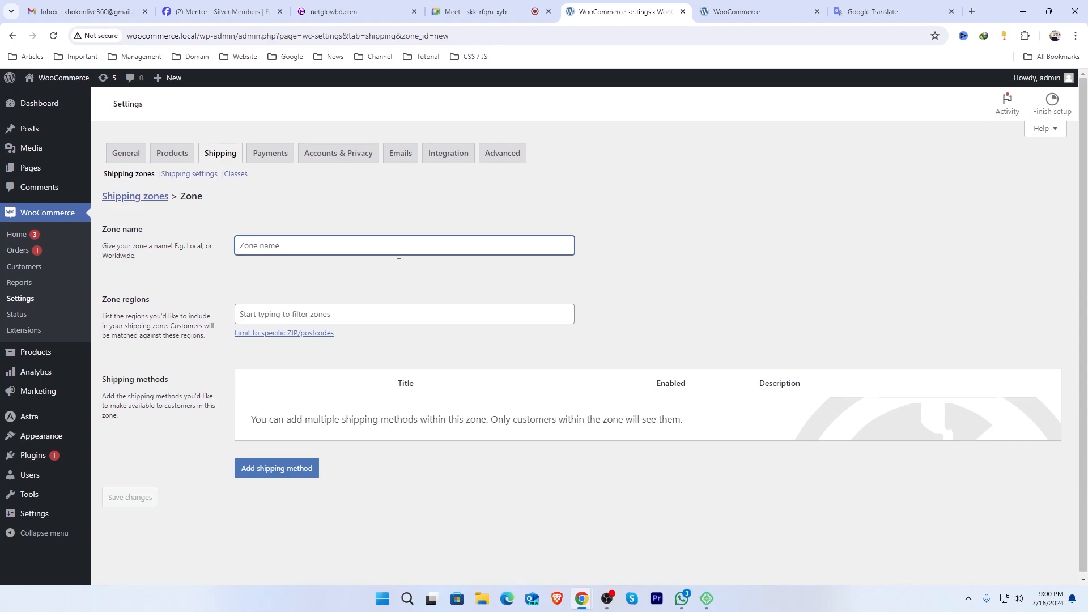
{"action": "type", "text": "Dhaka"}
{"action": "key", "text": "ctrl+a"}
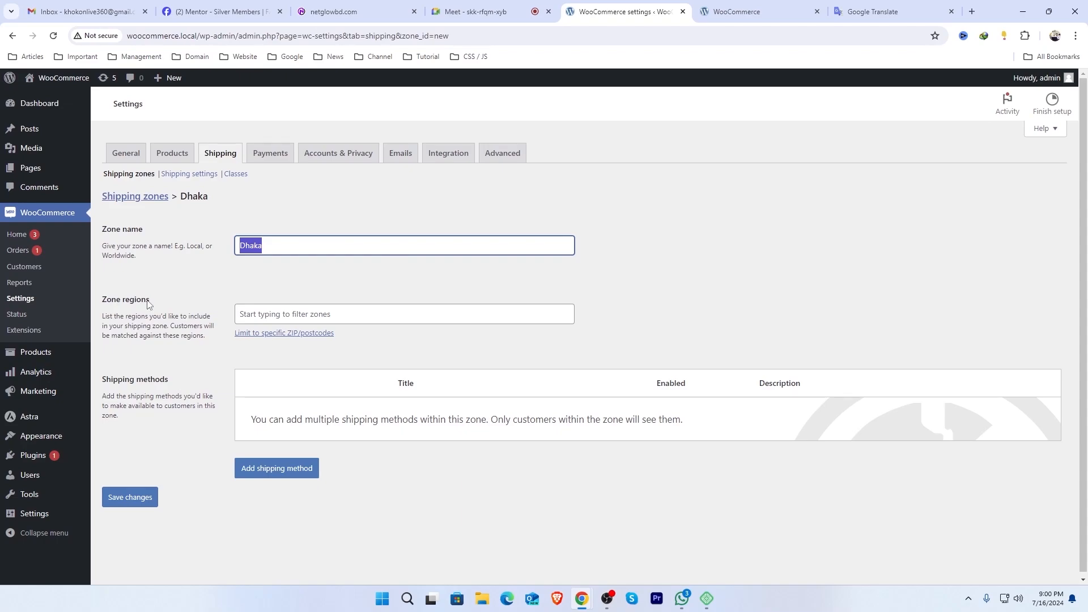
Search the zone regions for Dhaka and for Gazi, and clear the region filter
{"action": "left_click_drag", "start_coordinate": [151, 300], "coordinate": [105, 305]}
{"action": "left_click", "coordinate": [303, 313]}
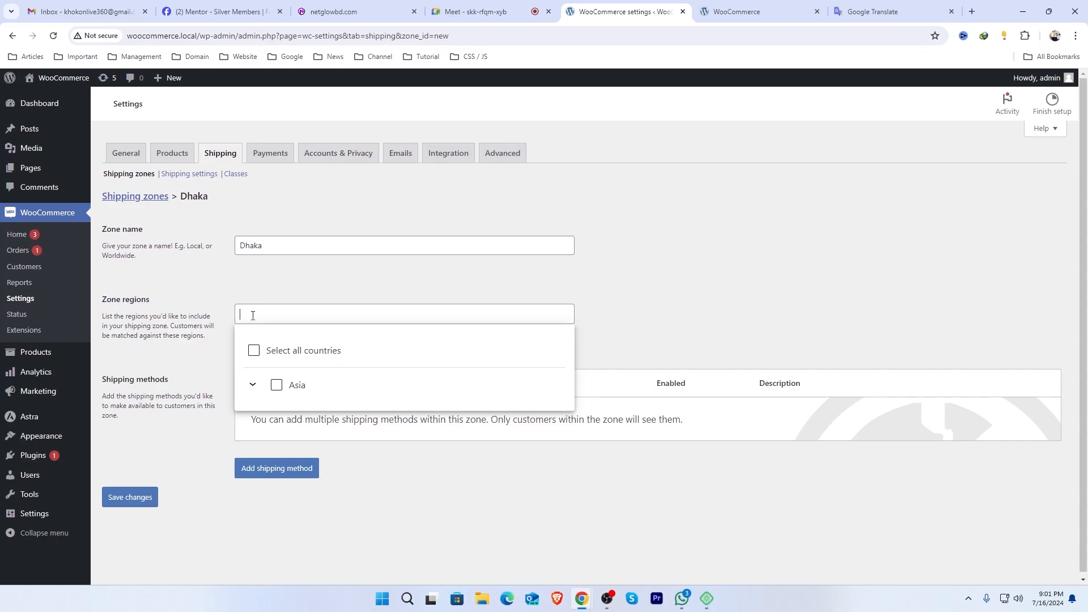
{"action": "left_click_drag", "start_coordinate": [268, 244], "coordinate": [228, 248]}
{"action": "key", "text": "ctrl+c"}
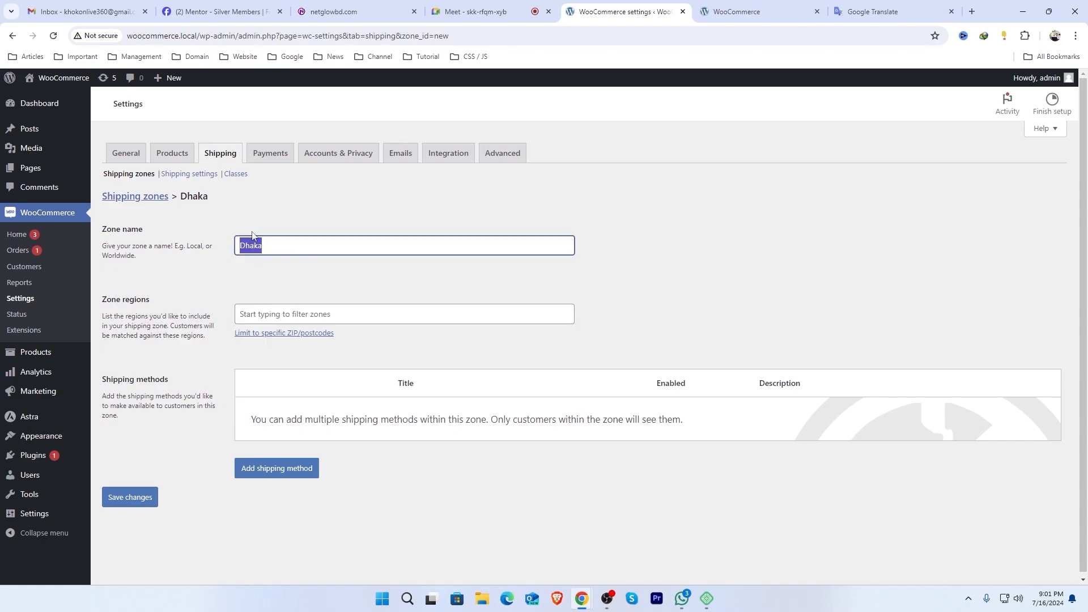
{"action": "left_click_drag", "start_coordinate": [149, 303], "coordinate": [101, 304]}
{"action": "left_click", "coordinate": [193, 314]}
{"action": "left_click", "coordinate": [302, 317]}
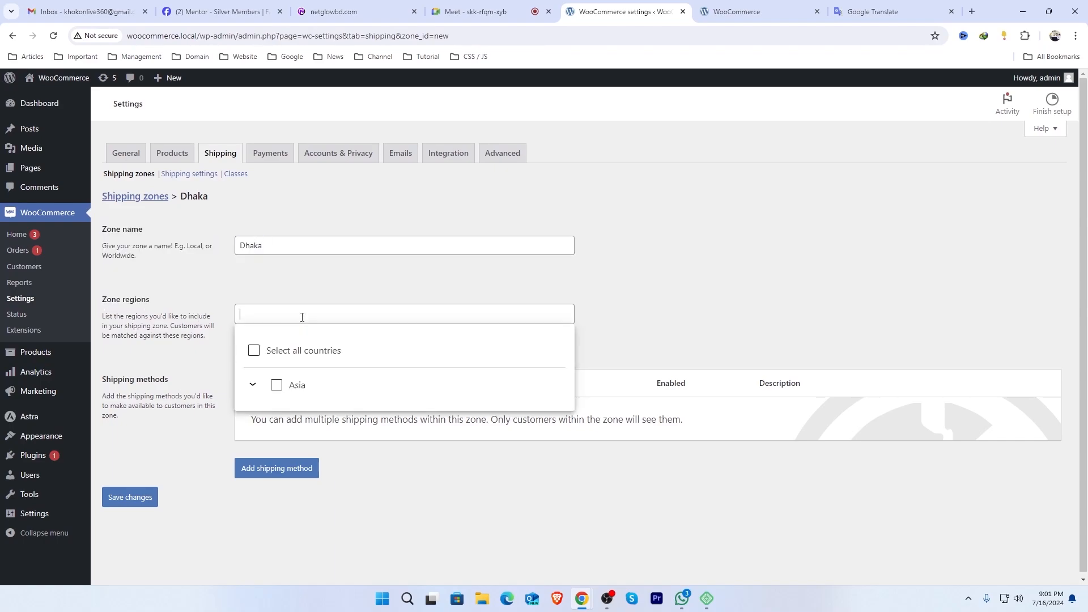
{"action": "key", "text": "ctrl+v"}
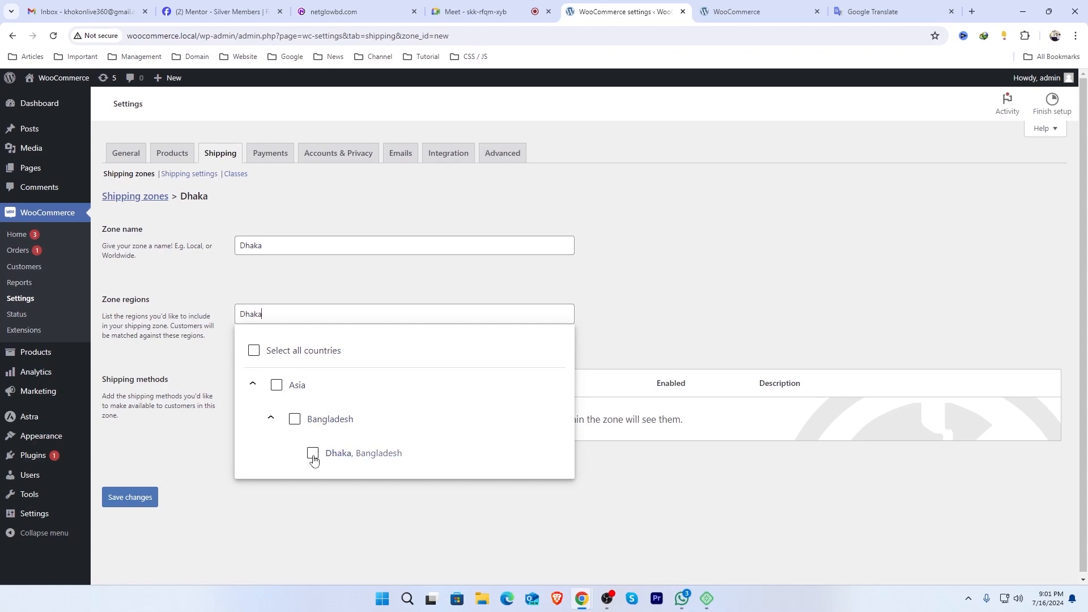
{"action": "key", "text": "ctrl+a"}
{"action": "type", "text": "Gazi"}
{"action": "key", "text": "ctrl+a"}
{"action": "key", "text": "BackSpace"}
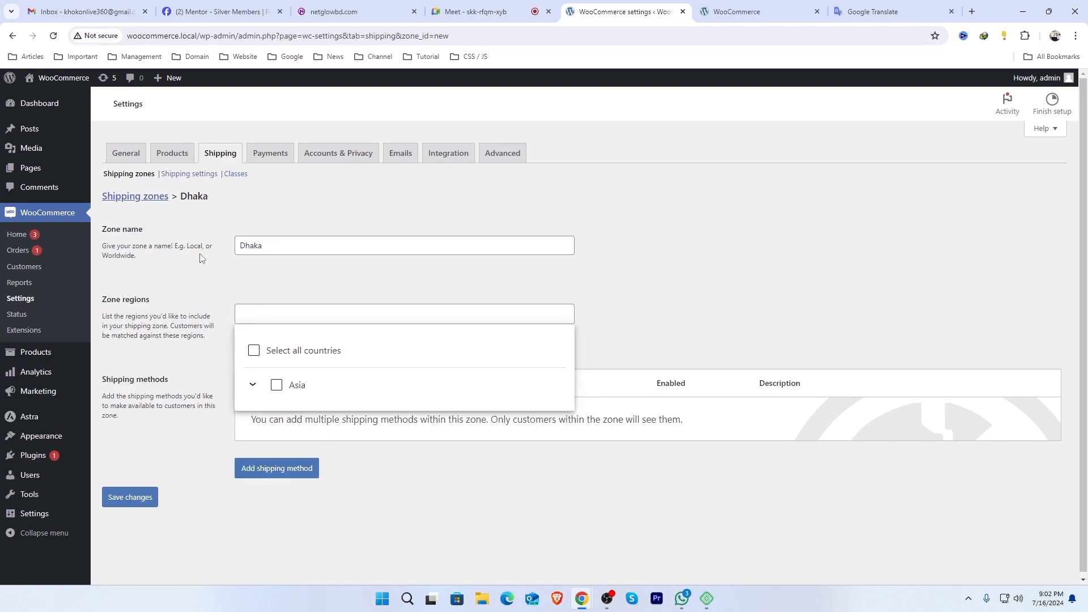
Add Dhaka, Bangladesh to the regions of the Dhaka shipping zone
{"action": "left_click", "coordinate": [274, 245]}
{"action": "left_click", "coordinate": [294, 315]}
{"action": "type", "text": "Dhaka"}
{"action": "left_click", "coordinate": [313, 455]}
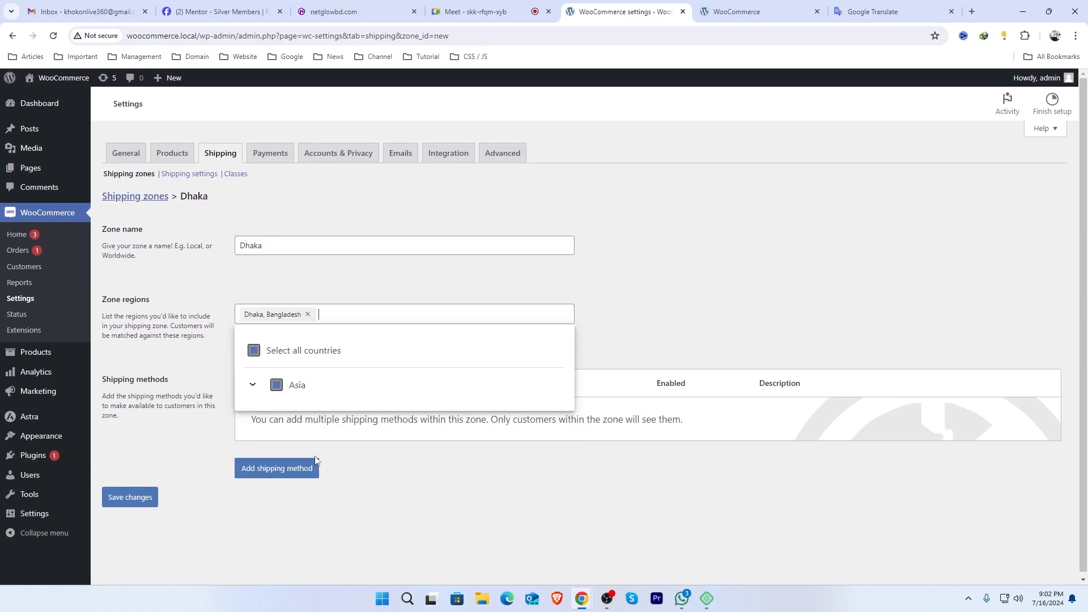
{"action": "left_click", "coordinate": [190, 335]}
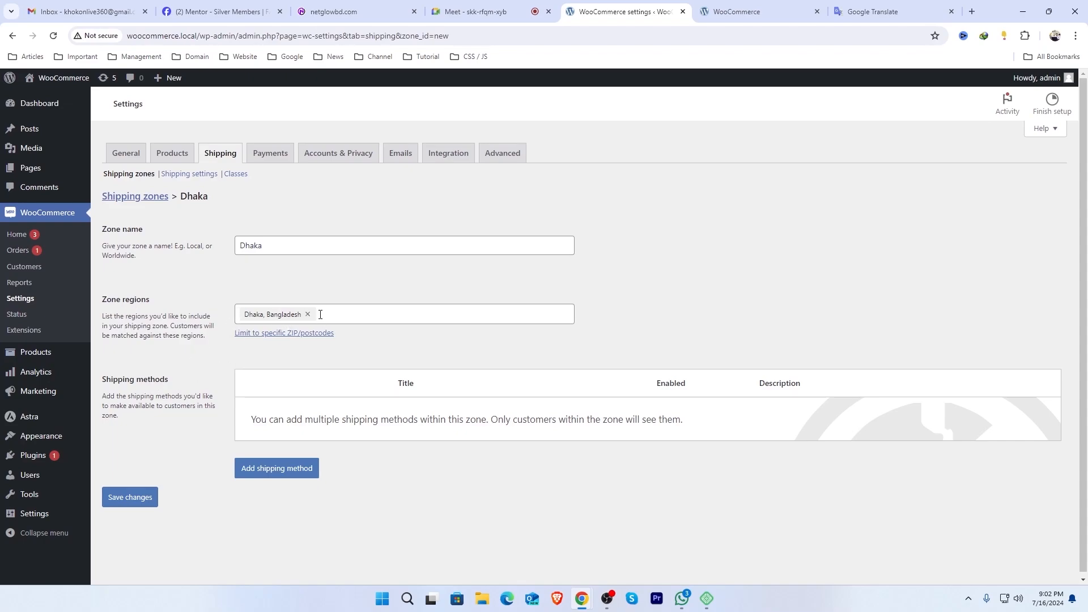
{"action": "left_click", "coordinate": [527, 6]}
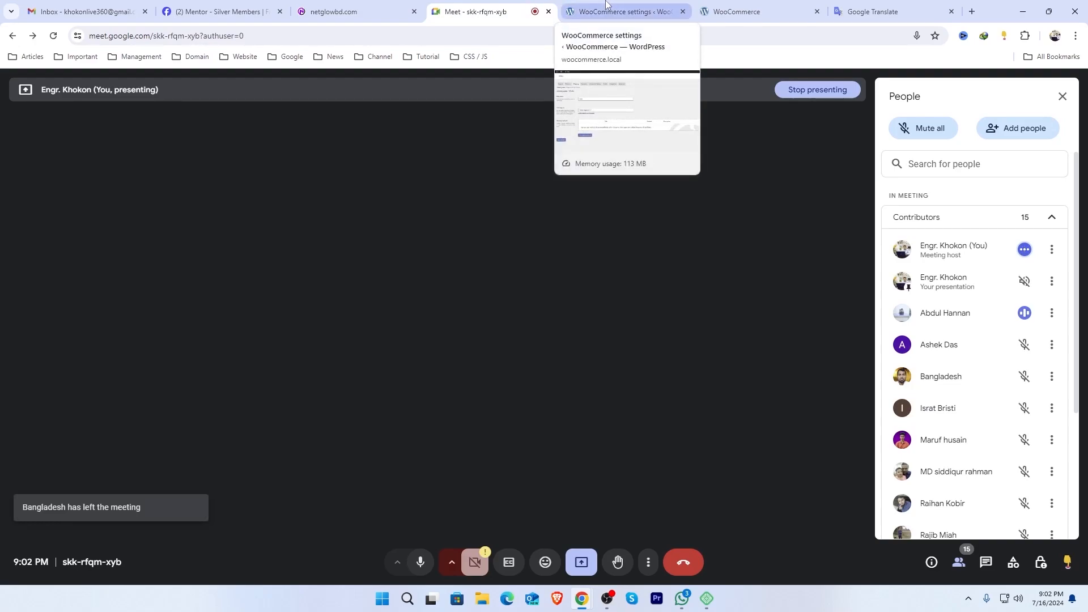
{"action": "left_click", "coordinate": [606, 5]}
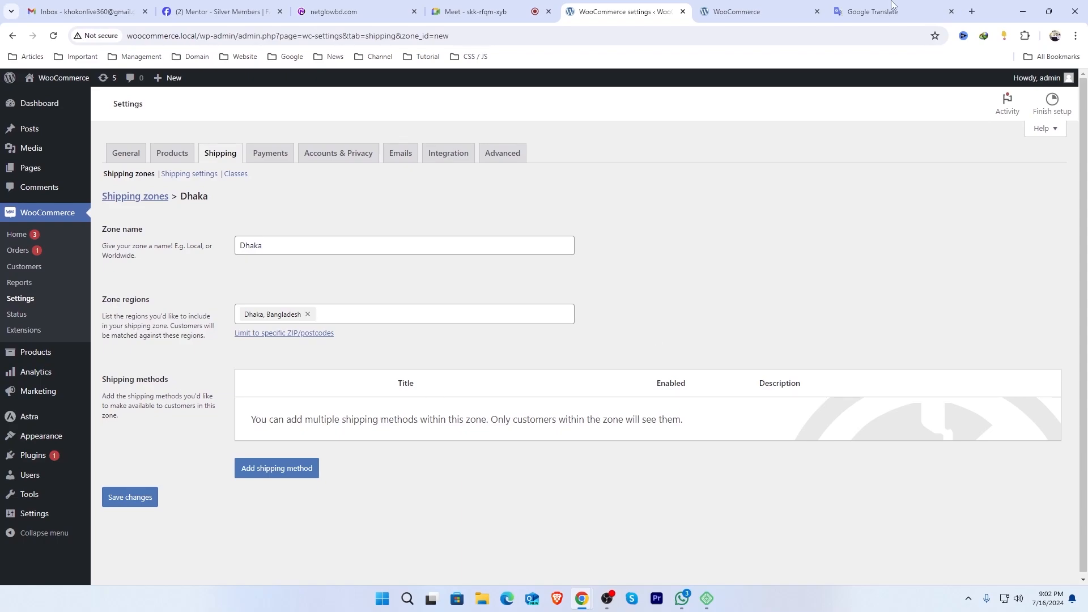
Open the OKMJS Fashion Brand Men's Hoodies Fall Winter product from the storefront Shop and add it to the cart in Blue, size L
{"action": "left_click", "coordinate": [761, 11]}
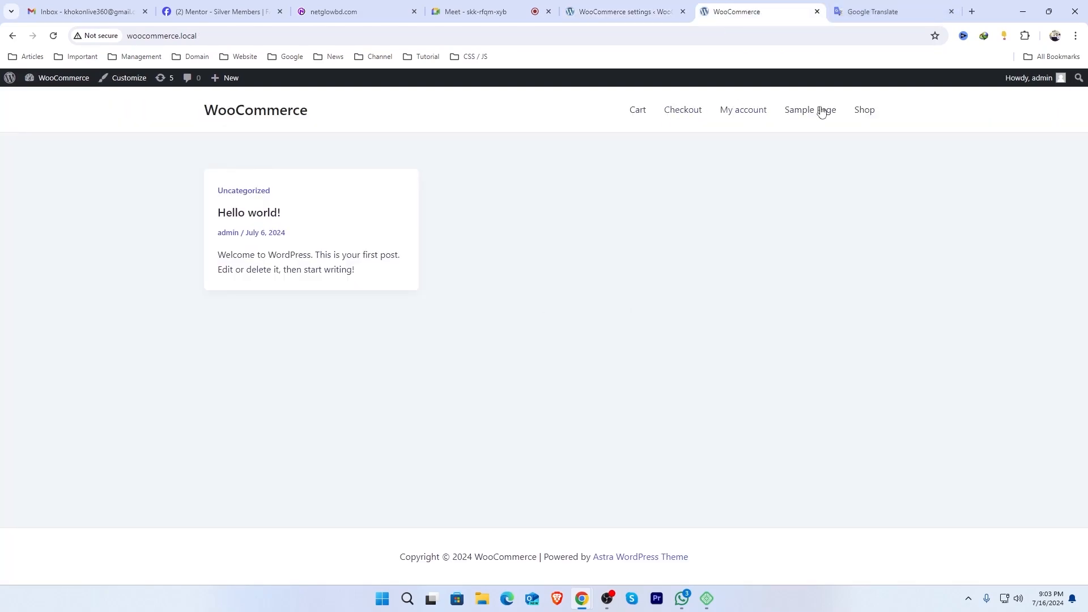
{"action": "left_click", "coordinate": [862, 110]}
{"action": "left_click", "coordinate": [671, 381]}
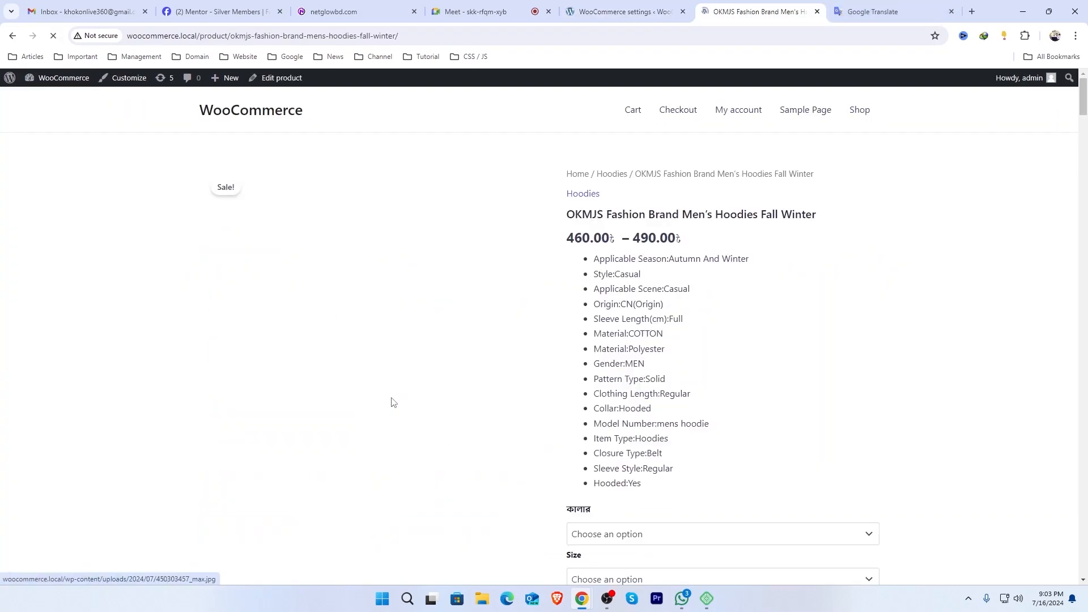
{"action": "scroll", "coordinate": [745, 384], "scroll_direction": "down", "scroll_amount": 4}
{"action": "left_click", "coordinate": [660, 307]}
{"action": "left_click", "coordinate": [623, 350]}
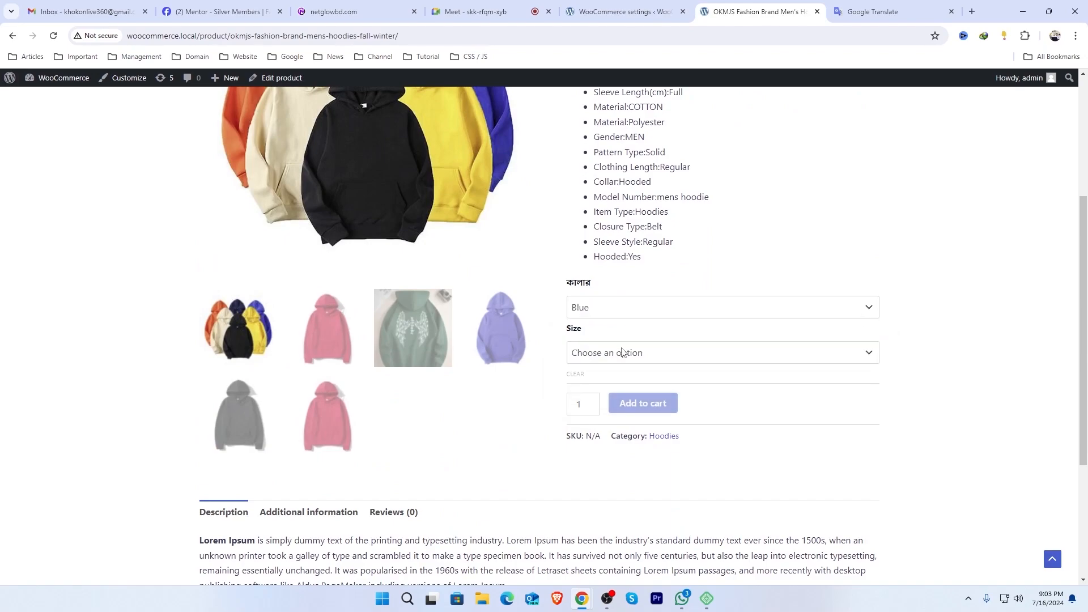
{"action": "left_click", "coordinate": [635, 353]}
{"action": "left_click", "coordinate": [670, 412]}
{"action": "left_click", "coordinate": [639, 437]}
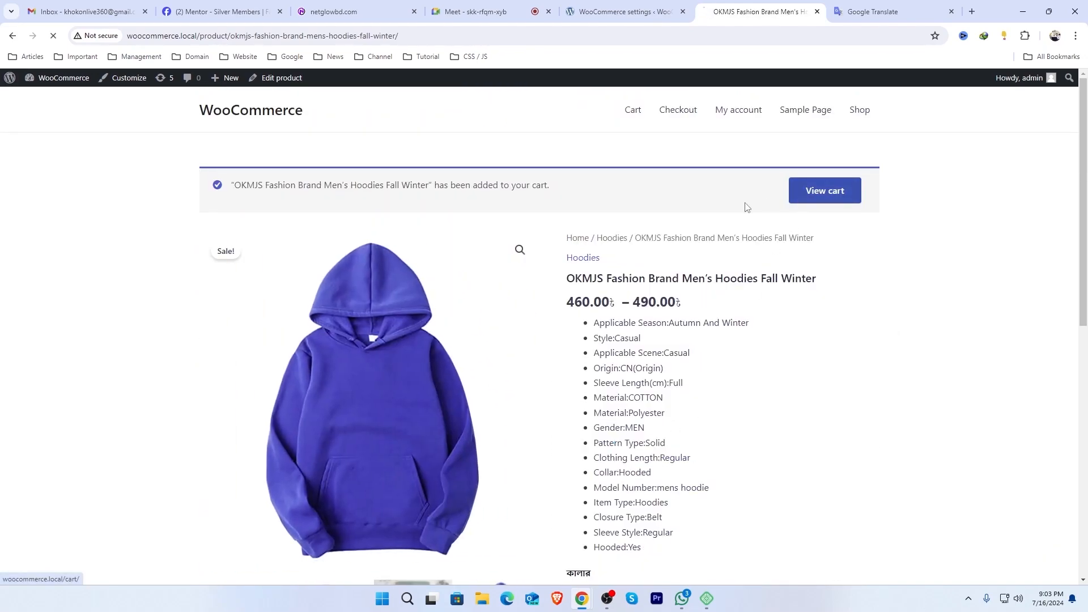
Proceed from the cart to the checkout and set the billing district to Dhaka
{"action": "left_click", "coordinate": [730, 537]}
{"action": "scroll", "coordinate": [802, 300], "scroll_direction": "down", "scroll_amount": 4}
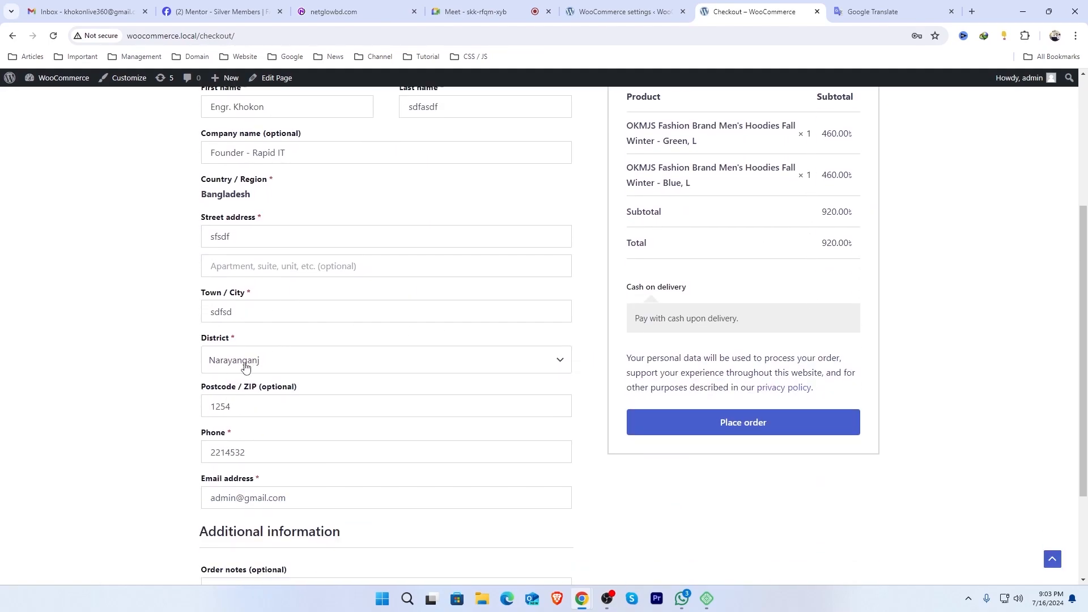
{"action": "left_click_drag", "start_coordinate": [245, 343], "coordinate": [160, 340]}
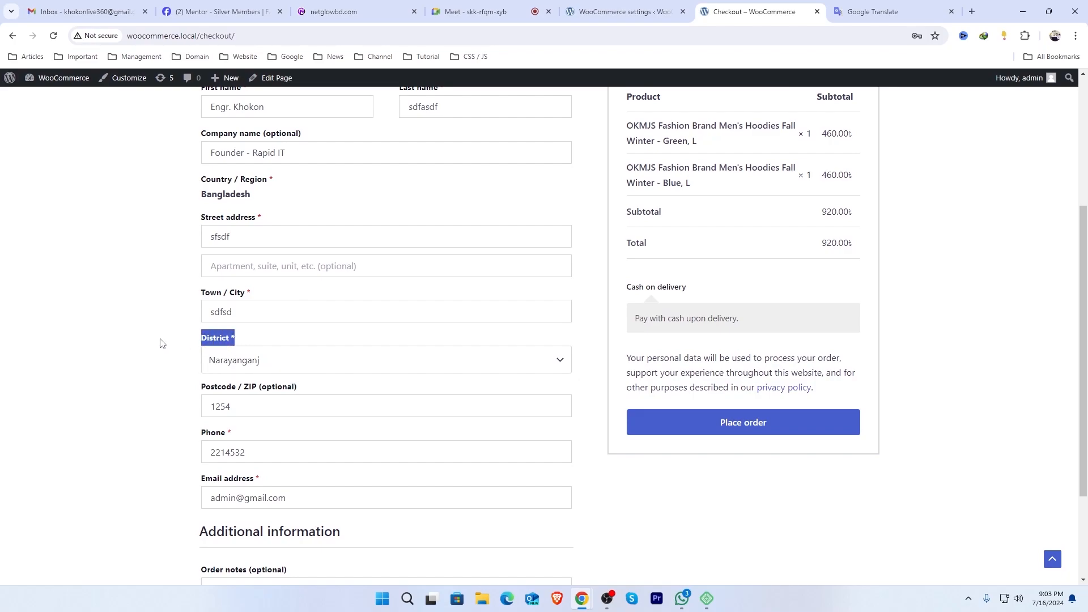
{"action": "left_click", "coordinate": [286, 367]}
{"action": "scroll", "coordinate": [306, 436], "scroll_direction": "down", "scroll_amount": 5}
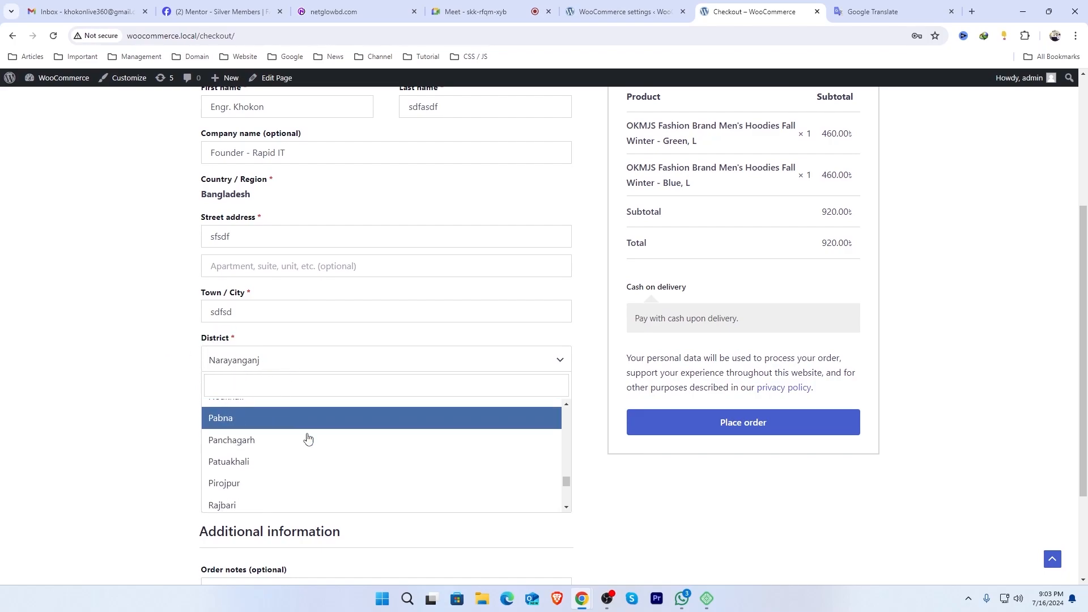
{"action": "type", "text": "dhaka"}
{"action": "left_click", "coordinate": [242, 410]}
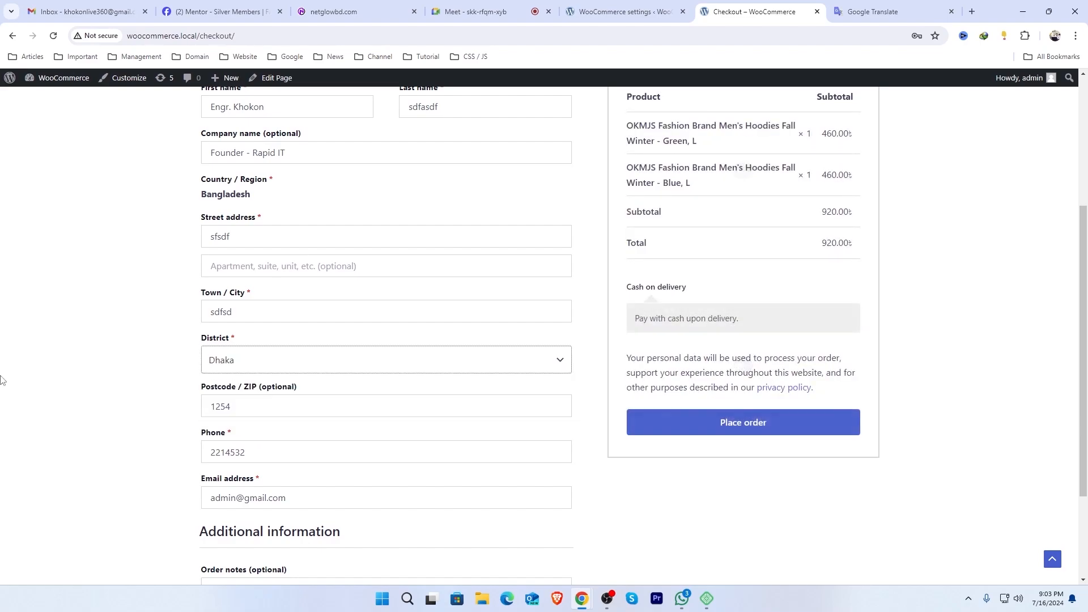
Review the checkout order summary for shipping charges and set the billing district to Cumilla
{"action": "scroll", "coordinate": [724, 233], "scroll_direction": "up", "scroll_amount": 2}
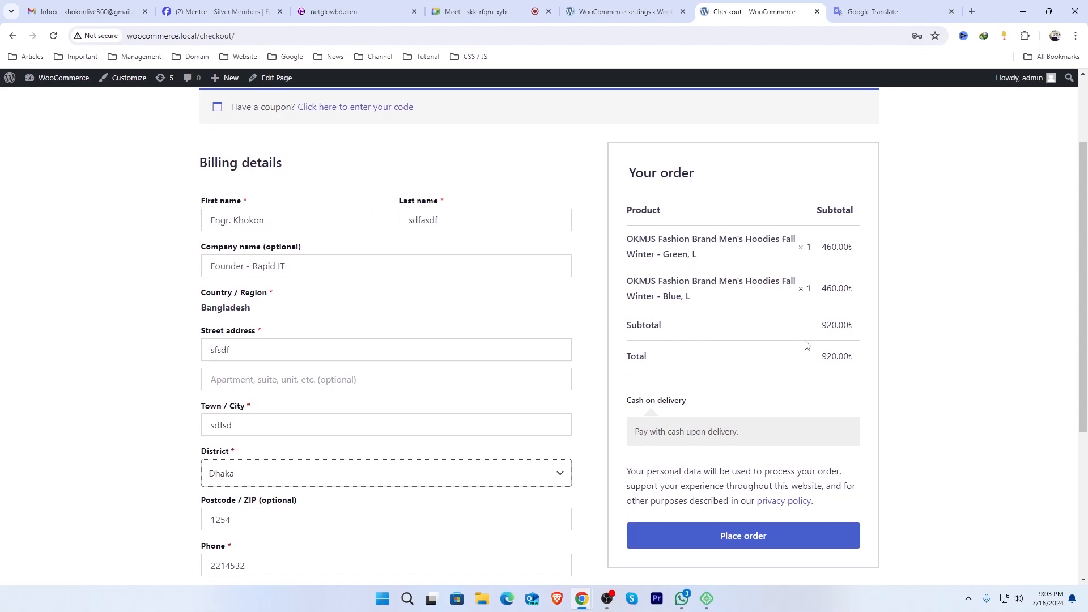
{"action": "scroll", "coordinate": [875, 311], "scroll_direction": "down", "scroll_amount": 2}
{"action": "scroll", "coordinate": [897, 311], "scroll_direction": "down", "scroll_amount": 2}
{"action": "scroll", "coordinate": [896, 308], "scroll_direction": "up", "scroll_amount": 3}
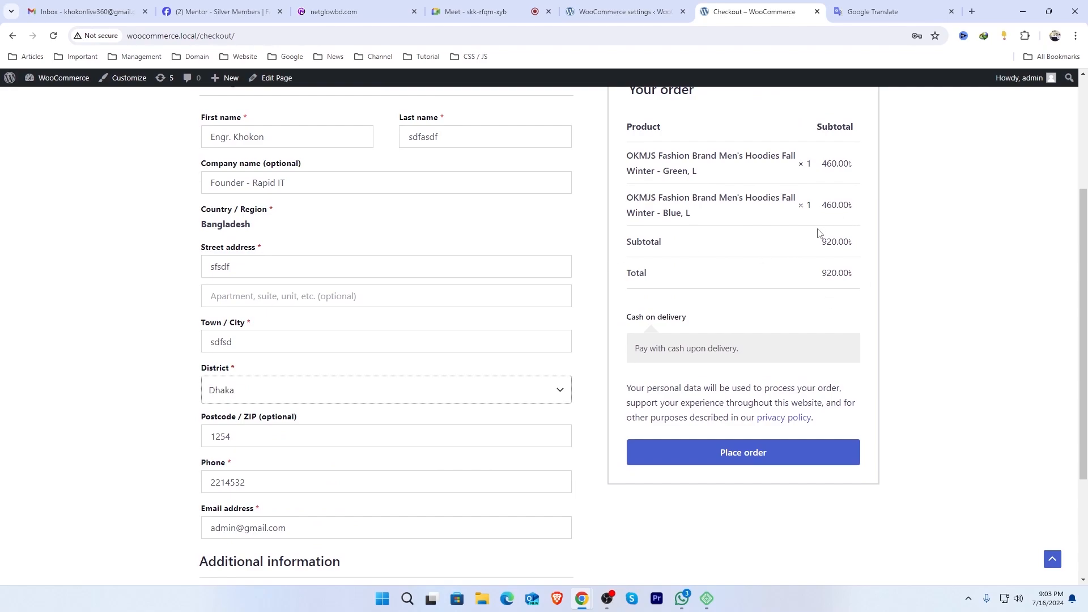
{"action": "left_click", "coordinate": [240, 391]}
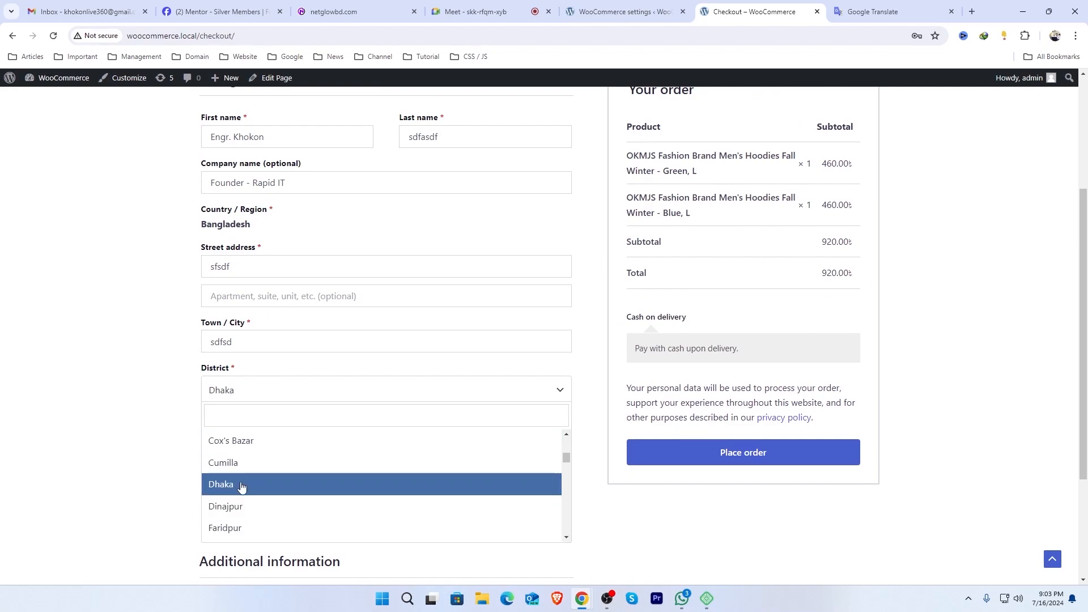
{"action": "left_click", "coordinate": [238, 464]}
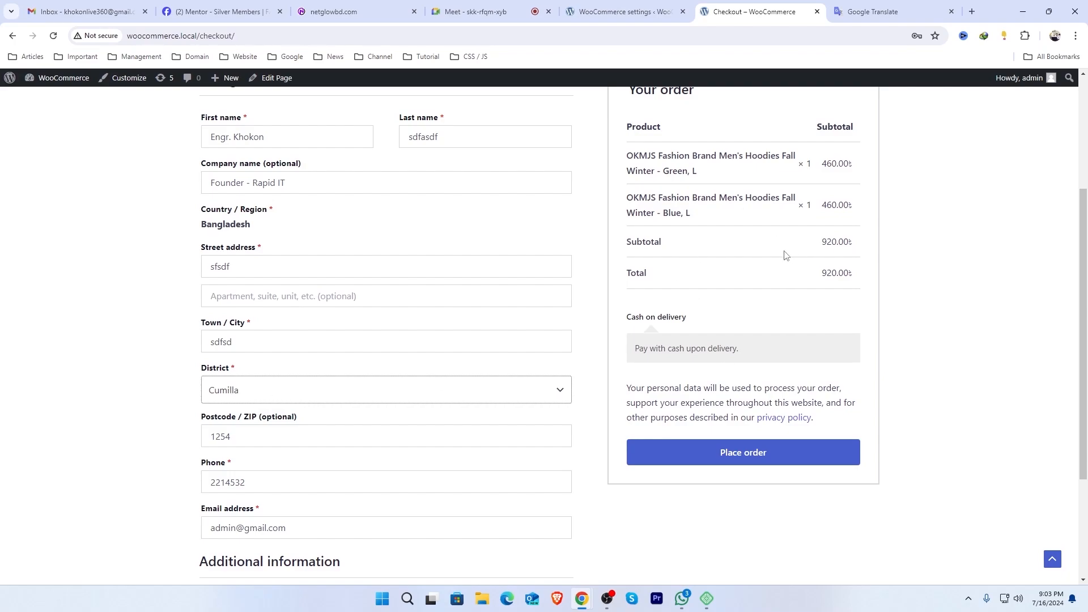
Return to the WooCommerce shipping zone settings and save the Dhaka zone
{"action": "left_click", "coordinate": [643, 7]}
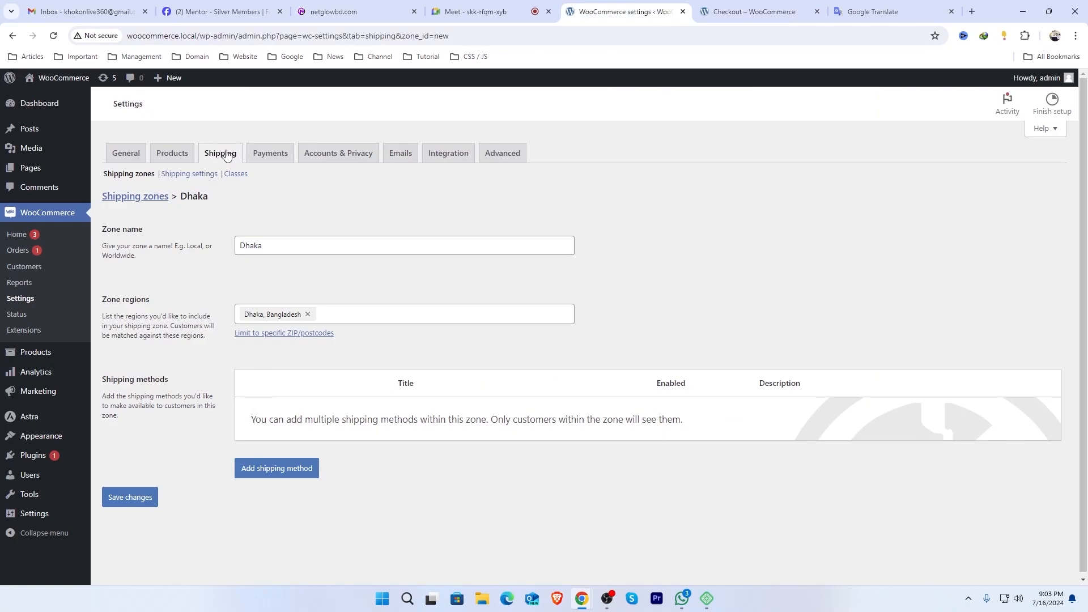
{"action": "left_click", "coordinate": [262, 245]}
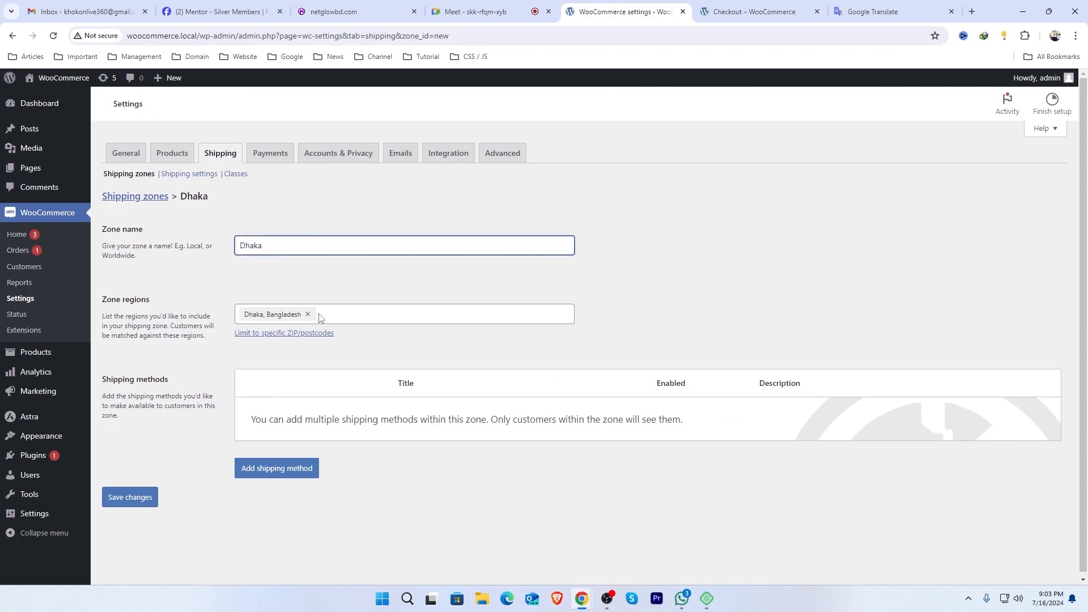
{"action": "left_click", "coordinate": [120, 504]}
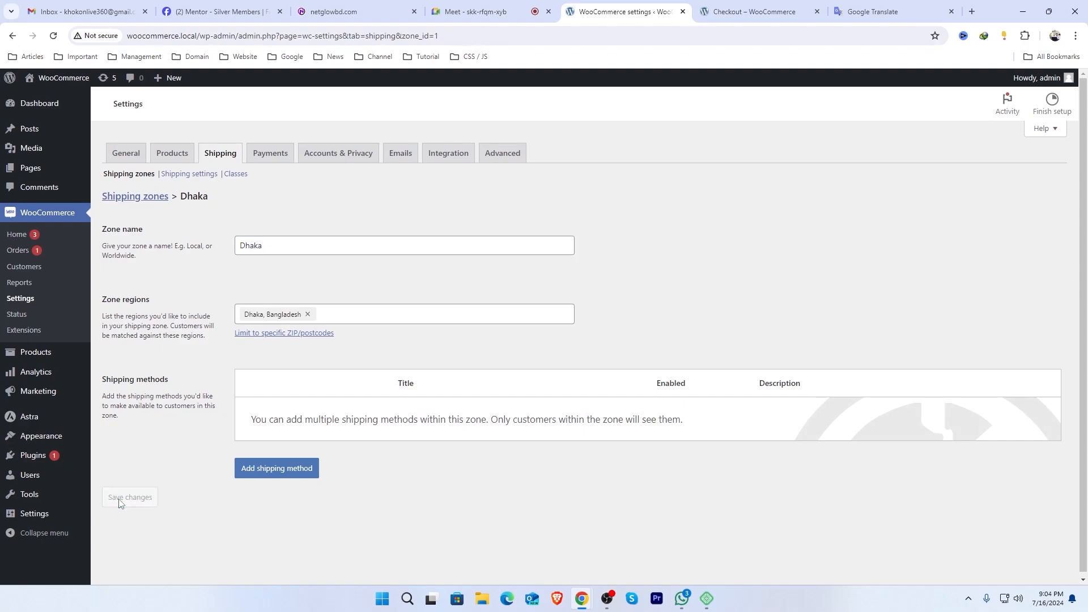
Add a shipping method of the Flat rate type to the Dhaka zone and continue to its setup
{"action": "left_click", "coordinate": [269, 472]}
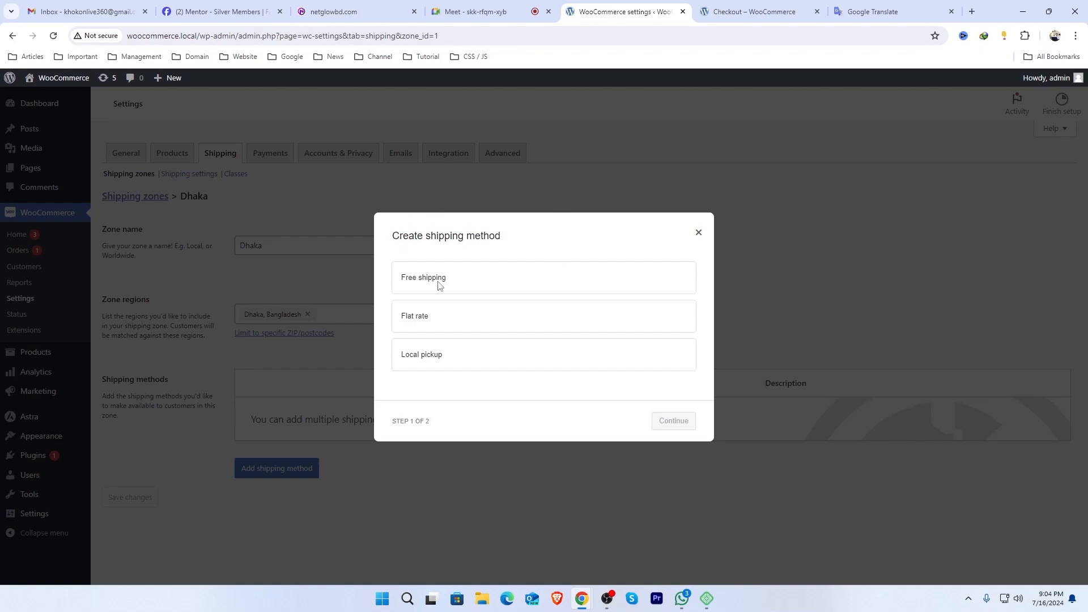
{"action": "left_click", "coordinate": [420, 320]}
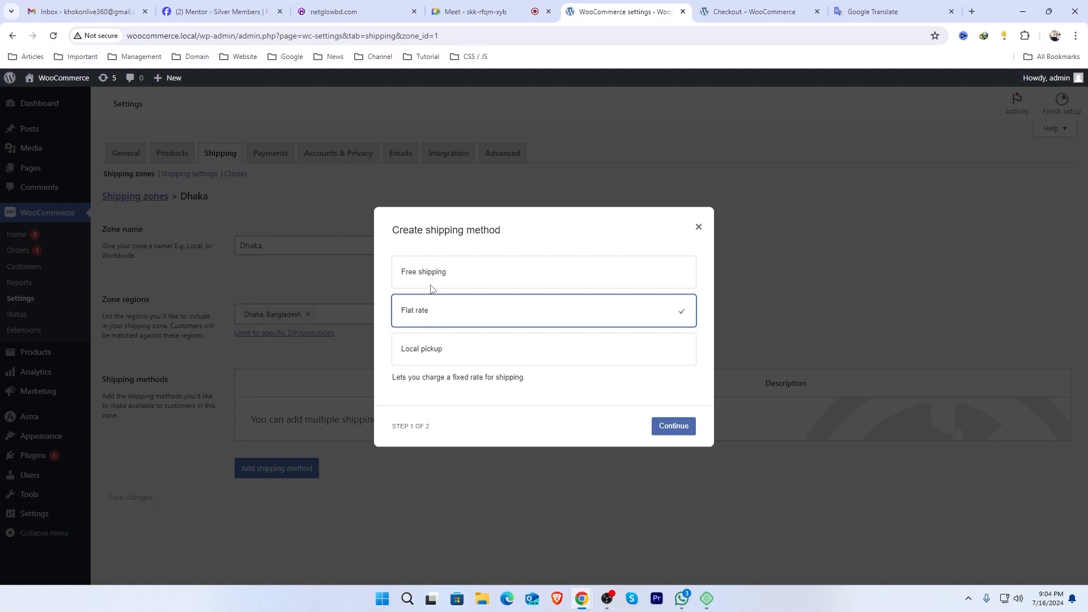
{"action": "left_click", "coordinate": [435, 280]}
{"action": "left_click", "coordinate": [435, 306]}
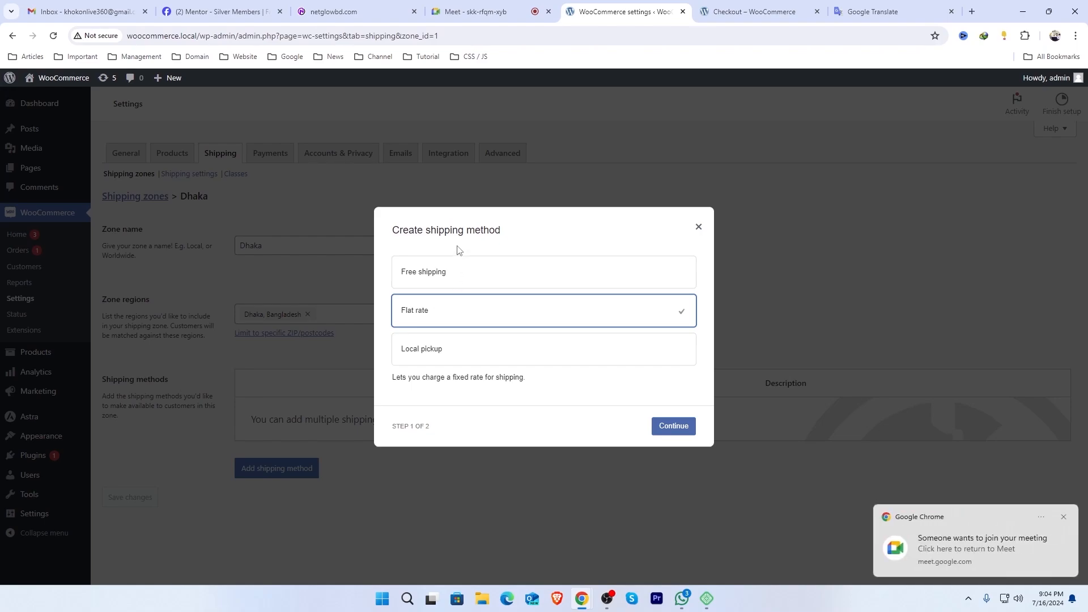
{"action": "left_click", "coordinate": [474, 12]}
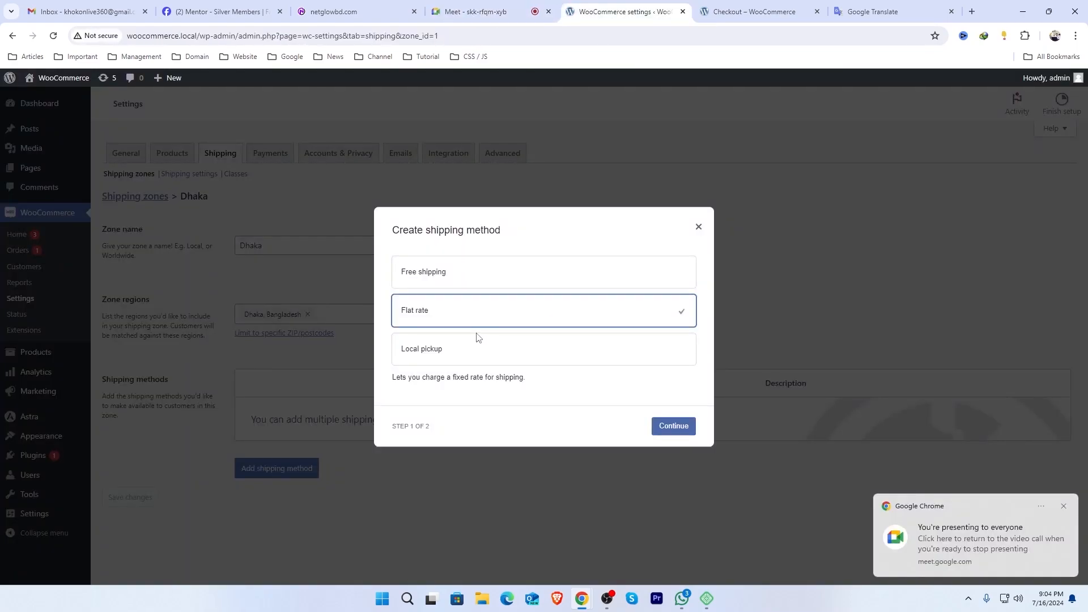
{"action": "left_click", "coordinate": [472, 277]}
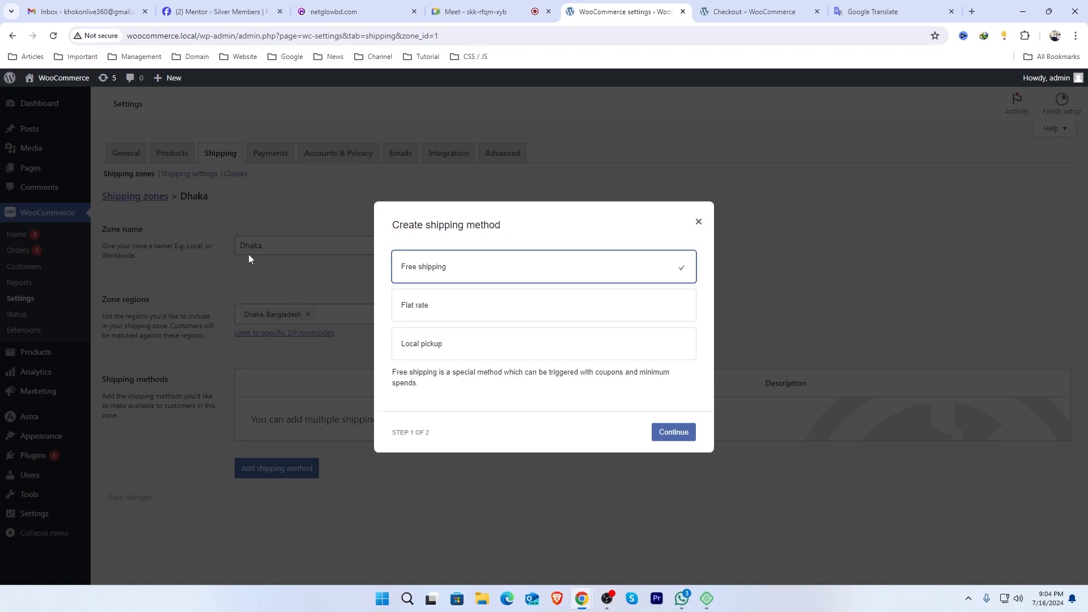
{"action": "left_click", "coordinate": [416, 311]}
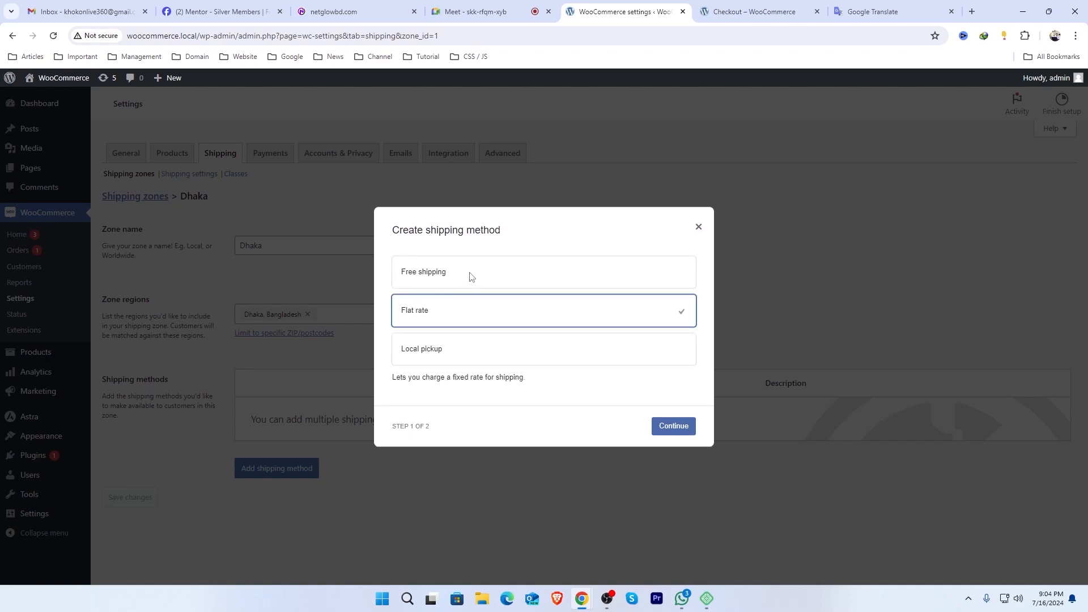
{"action": "left_click", "coordinate": [675, 430]}
Set the flat rate's tax status to None and its cost to 60, and create the method
{"action": "triple_click", "coordinate": [461, 264]}
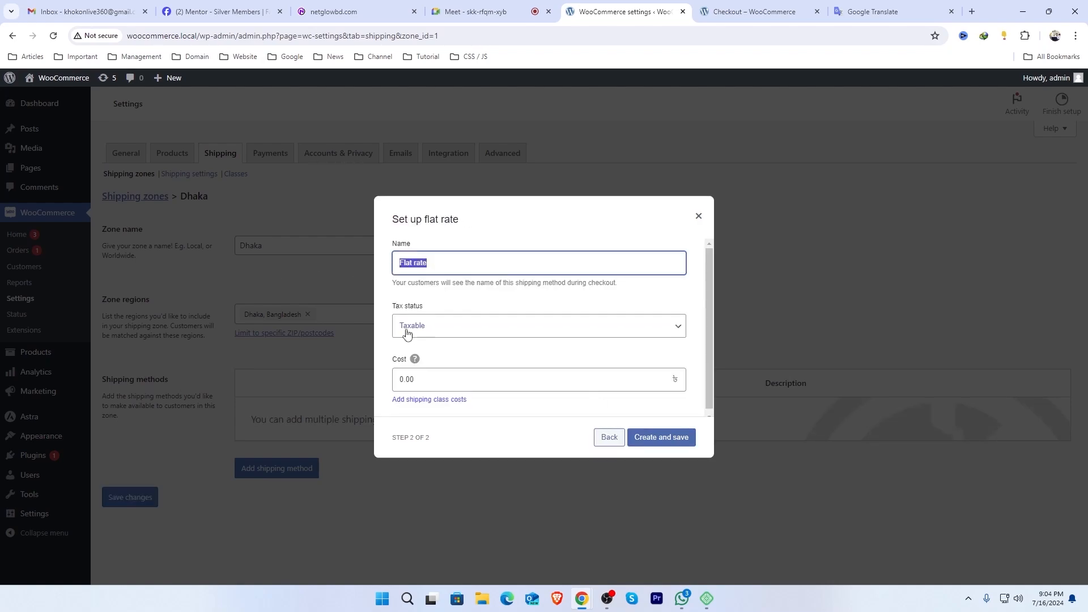
{"action": "left_click", "coordinate": [442, 328]}
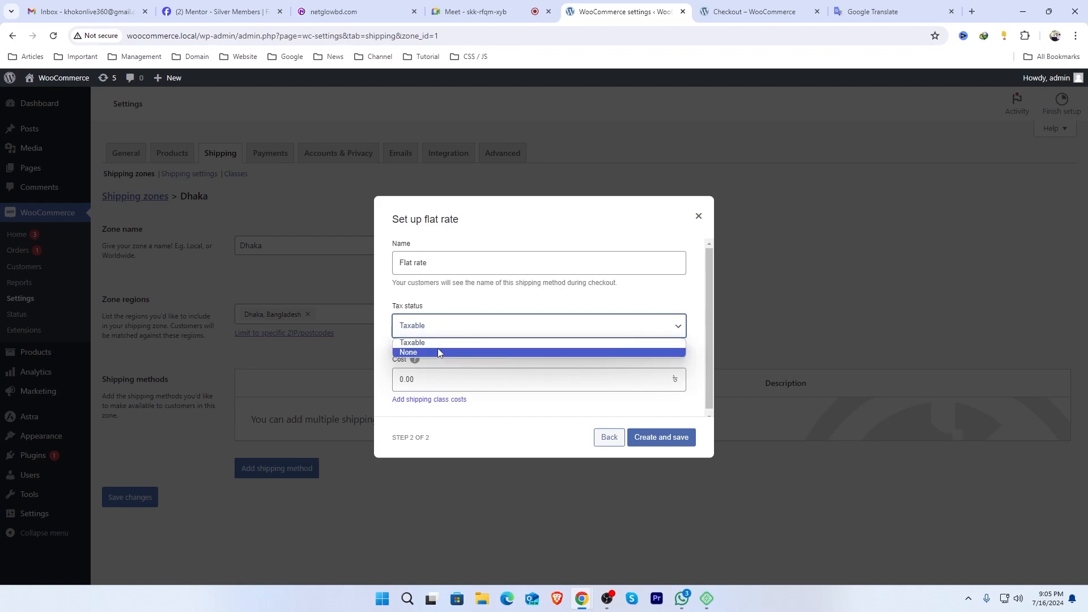
{"action": "left_click", "coordinate": [437, 351]}
{"action": "left_click_drag", "start_coordinate": [505, 378], "coordinate": [393, 379]}
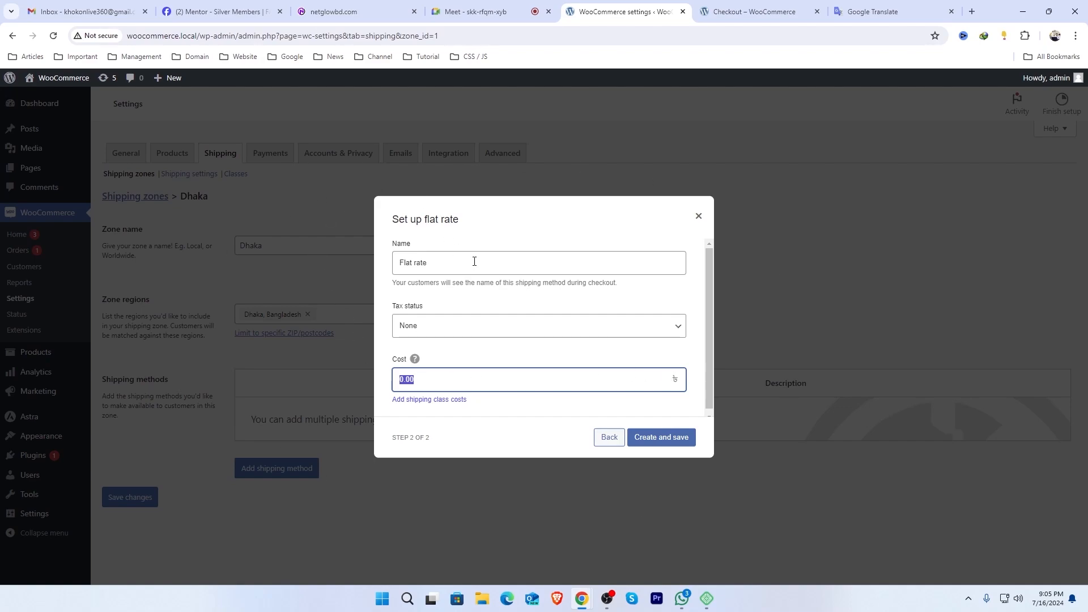
{"action": "left_click", "coordinate": [311, 369]}
{"action": "left_click", "coordinate": [422, 384]}
{"action": "type", "text": "60"}
{"action": "left_click", "coordinate": [662, 438]}
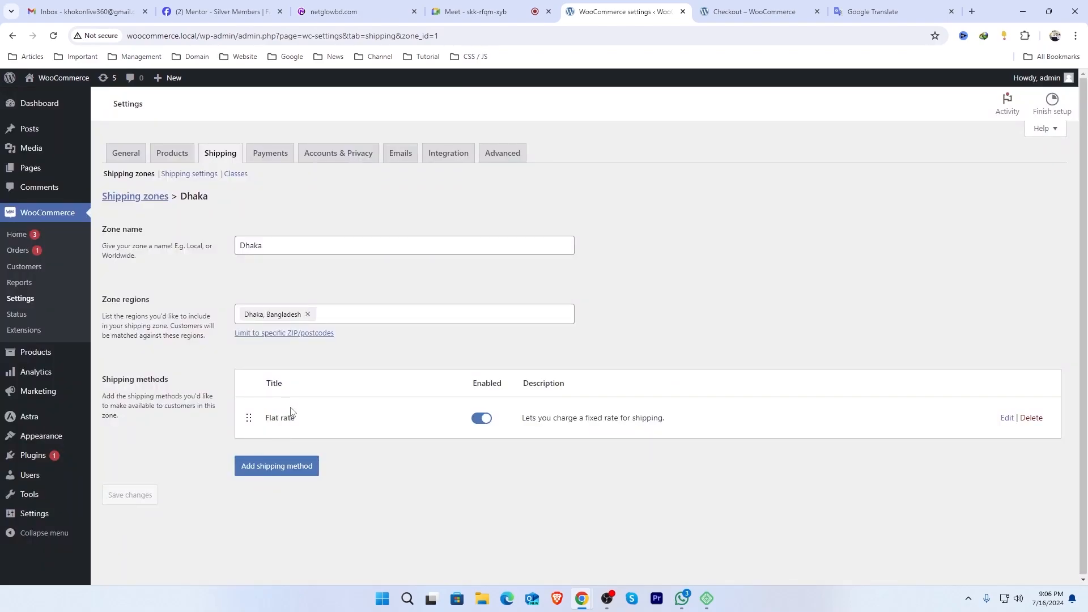
Check the shipping line on the storefront checkout page, setting the billing district to Dhaka
{"action": "left_click", "coordinate": [740, 5]}
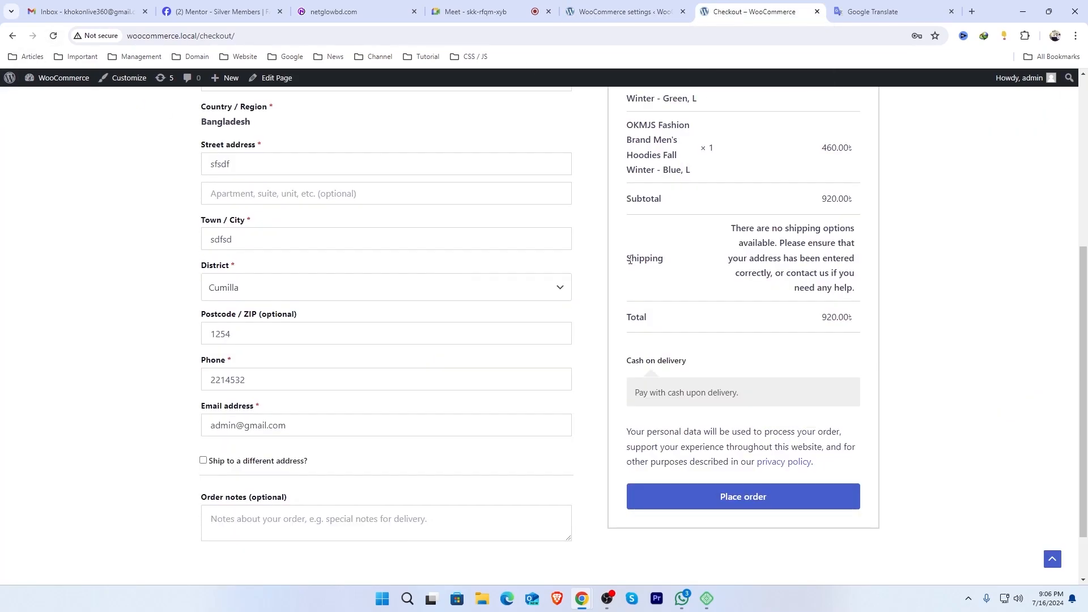
{"action": "left_click_drag", "start_coordinate": [626, 258], "coordinate": [658, 258]}
{"action": "left_click_drag", "start_coordinate": [740, 228], "coordinate": [824, 262]}
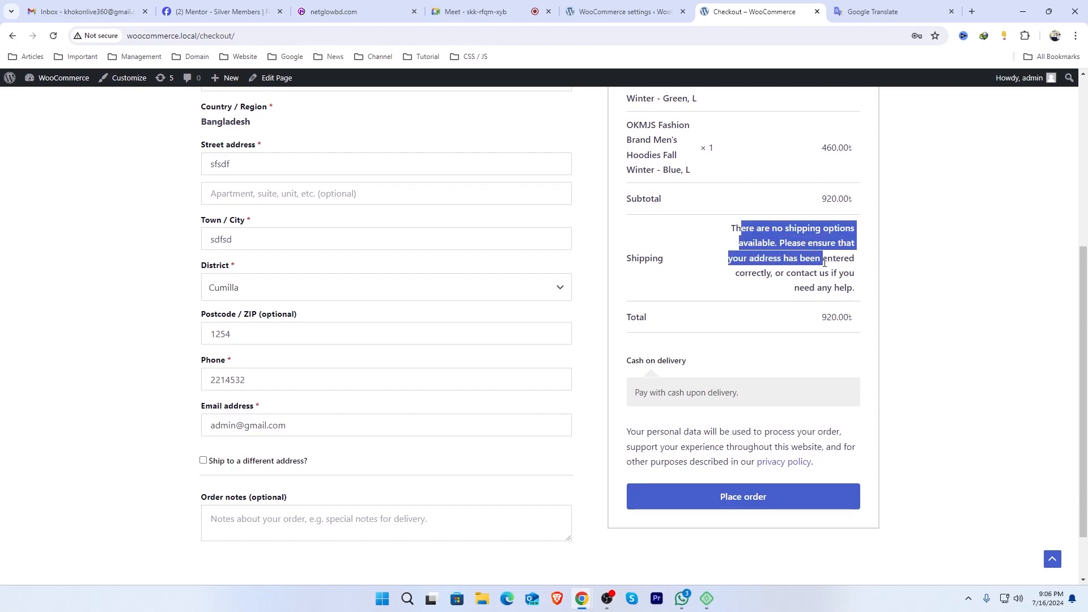
{"action": "left_click", "coordinate": [249, 287]}
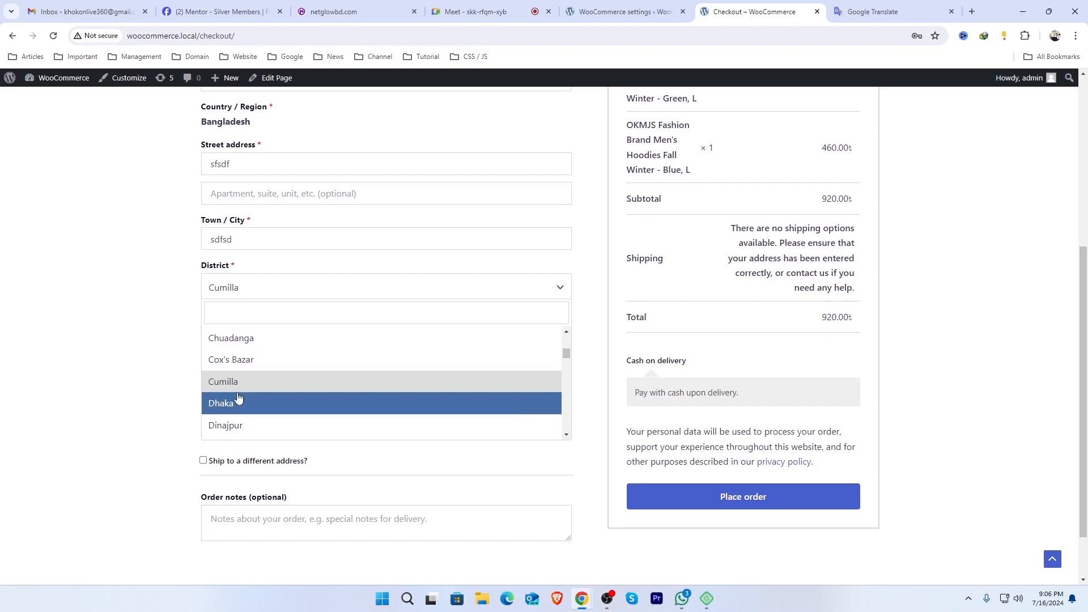
{"action": "left_click", "coordinate": [244, 404]}
{"action": "scroll", "coordinate": [667, 237], "scroll_direction": "up", "scroll_amount": 1}
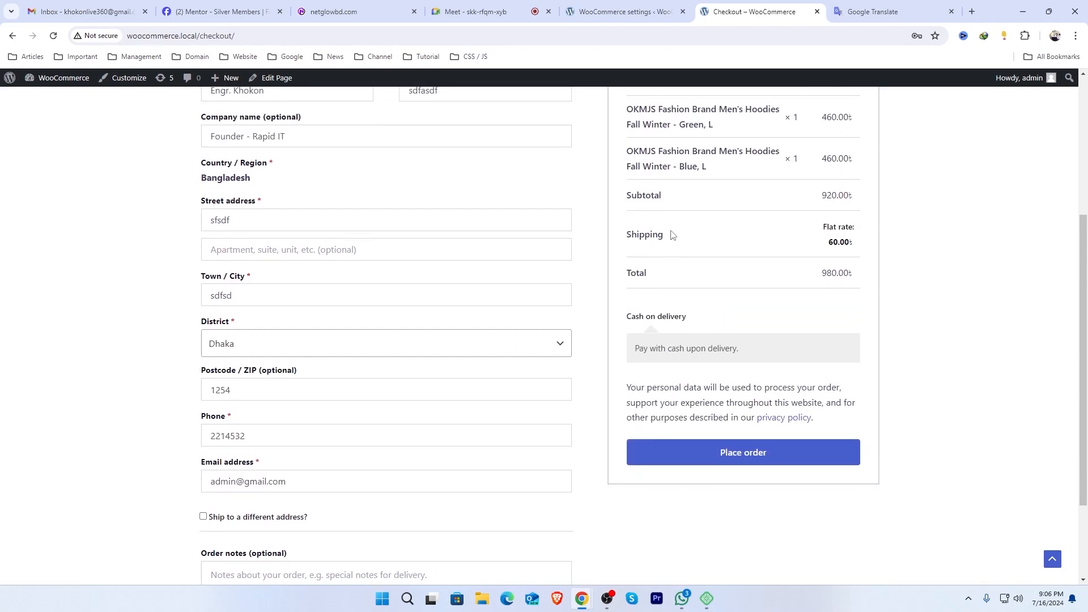
{"action": "left_click_drag", "start_coordinate": [855, 246], "coordinate": [828, 245]}
Check the checkout shipping line for other billing districts by choosing Cumilla, Faridpur and Netrakona
{"action": "left_click", "coordinate": [311, 356]}
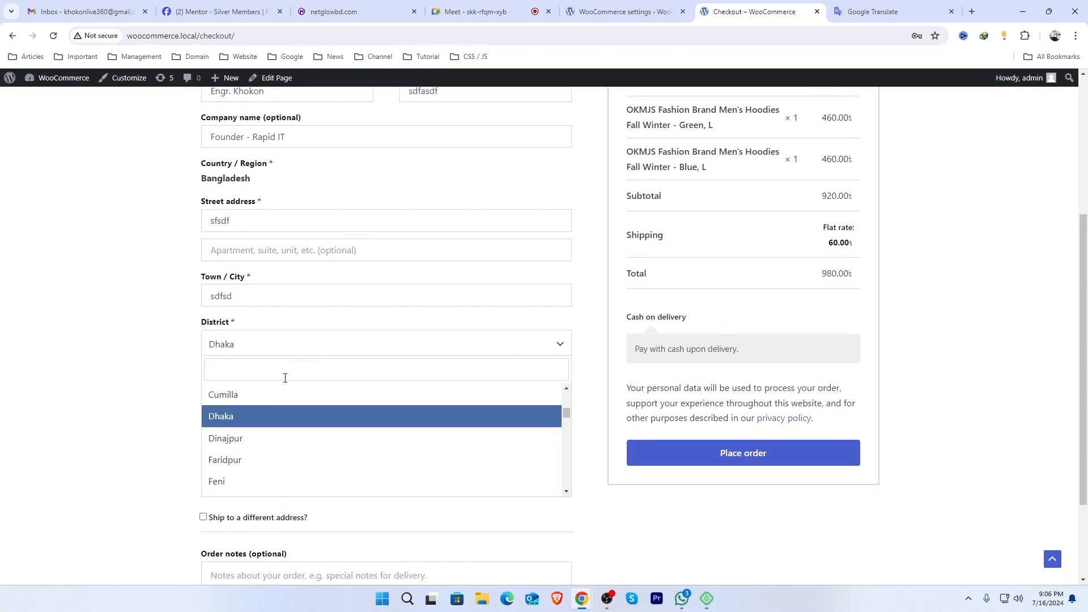
{"action": "left_click", "coordinate": [257, 401]}
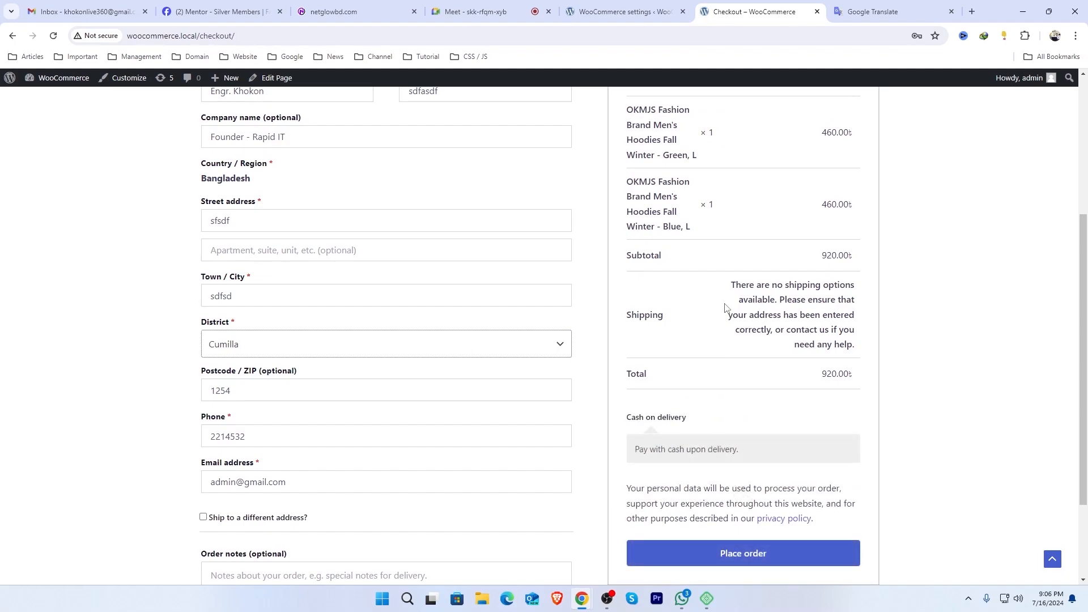
{"action": "left_click_drag", "start_coordinate": [731, 283], "coordinate": [853, 349]}
{"action": "left_click", "coordinate": [290, 348]}
{"action": "scroll", "coordinate": [284, 418], "scroll_direction": "down", "scroll_amount": 10}
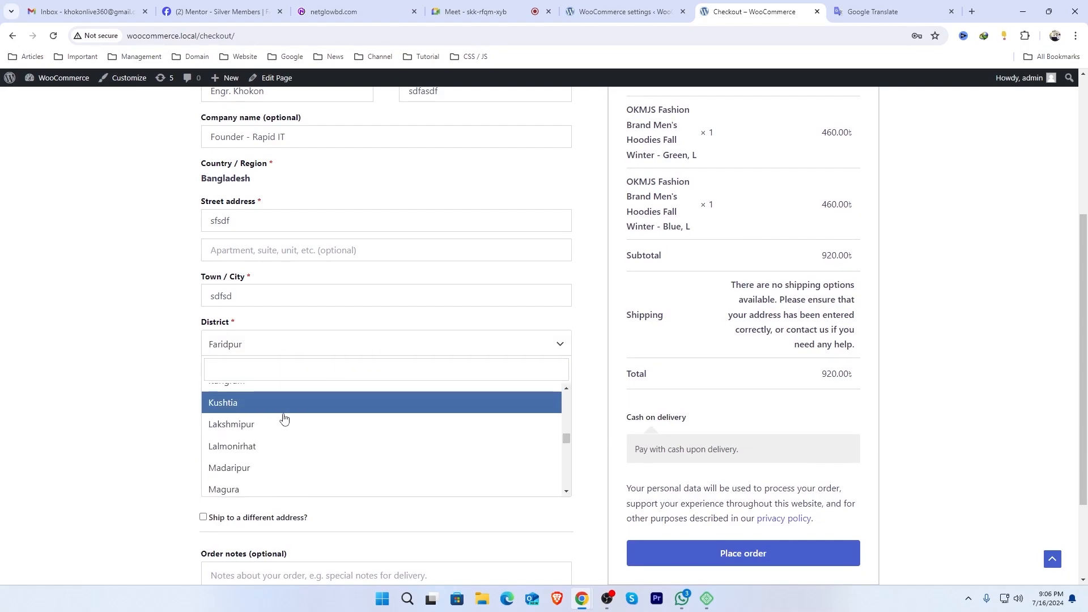
{"action": "left_click", "coordinate": [238, 466]}
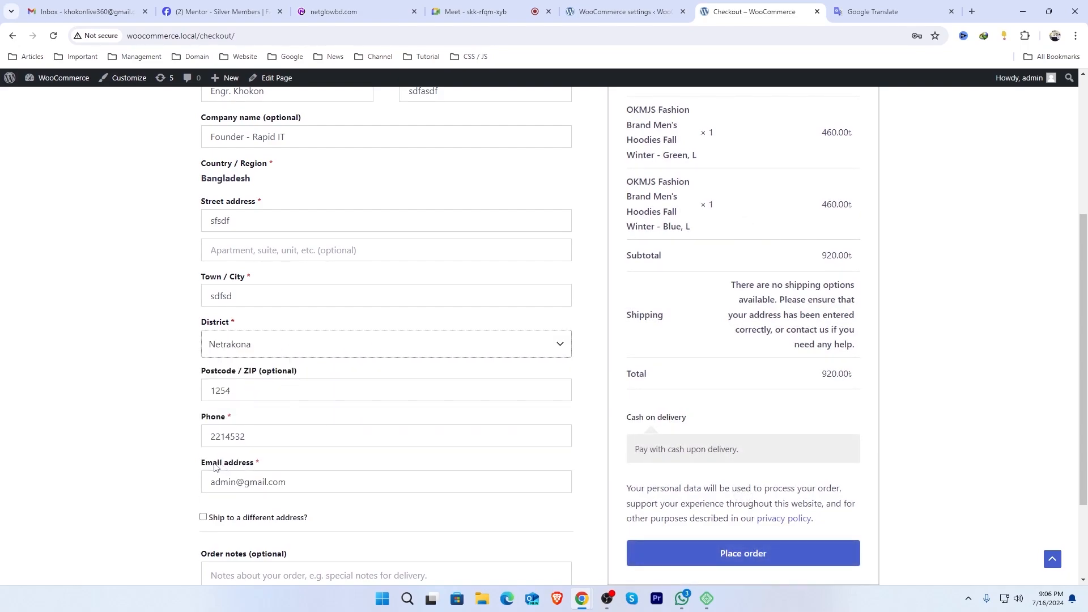
Set the billing district back to Dhaka and check the shipping charge in the order summary
{"action": "left_click", "coordinate": [291, 343]}
{"action": "scroll", "coordinate": [262, 397], "scroll_direction": "up", "scroll_amount": 3}
{"action": "type", "text": "dhaka"}
{"action": "key", "text": "Return"}
{"action": "left_click_drag", "start_coordinate": [858, 283], "coordinate": [801, 243]}
{"action": "left_click", "coordinate": [1041, 177]}
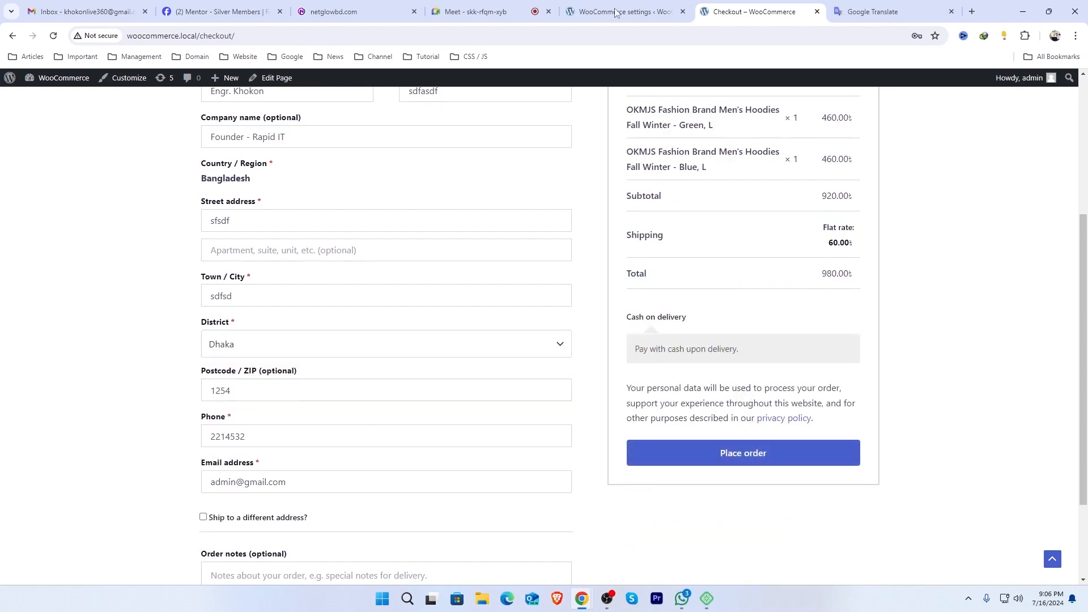
Rename the Dhaka shipping zone to Inside Dhaka in the WooCommerce settings and save the changes
{"action": "left_click", "coordinate": [629, 12]}
{"action": "double_click", "coordinate": [284, 246]}
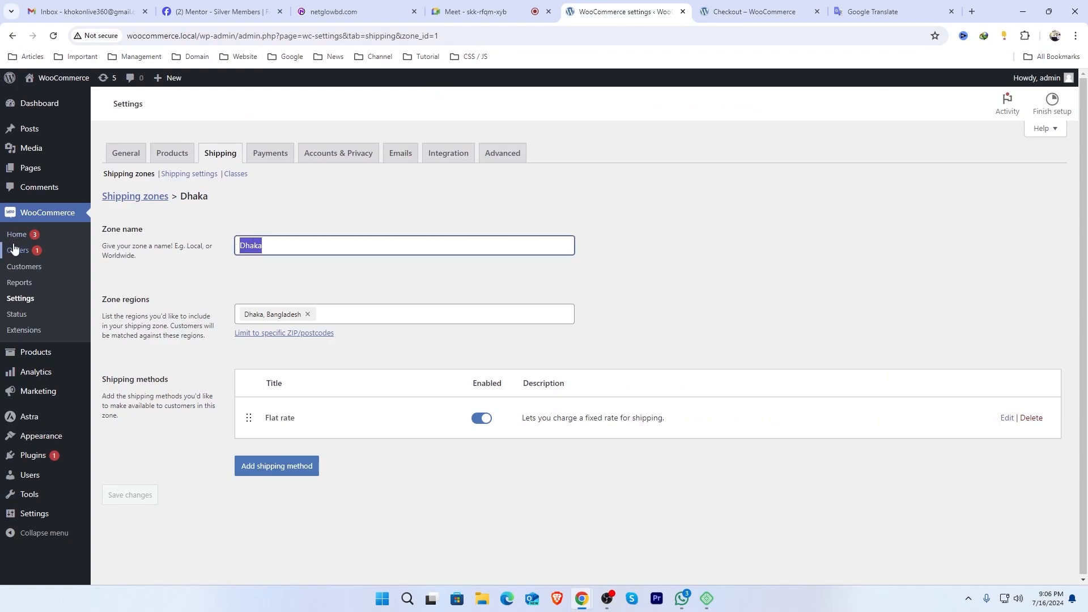
{"action": "type", "text": "Inside Dhaka"}
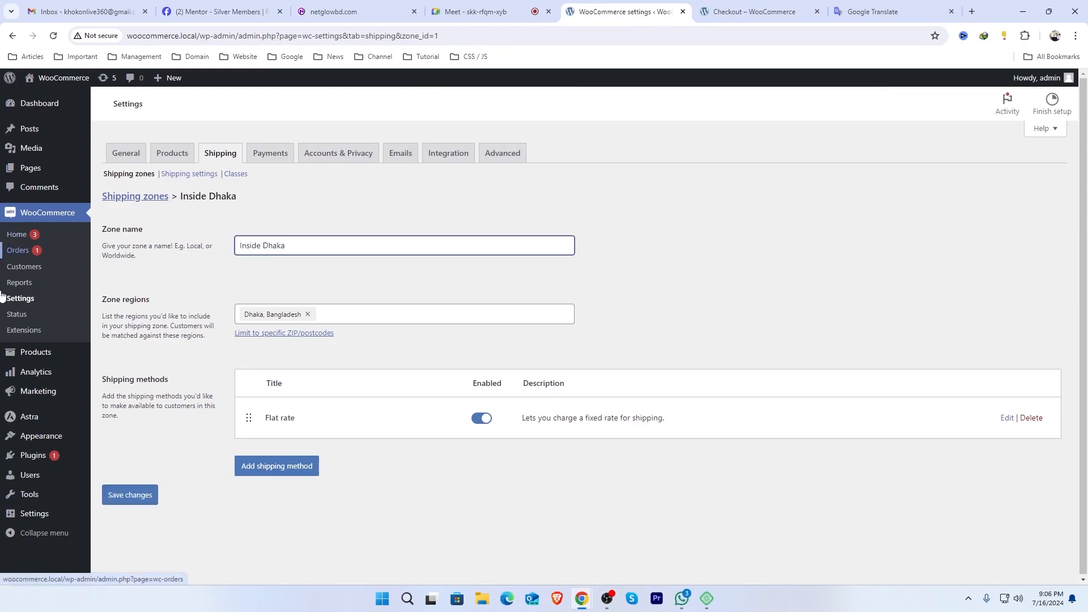
{"action": "left_click", "coordinate": [146, 491]}
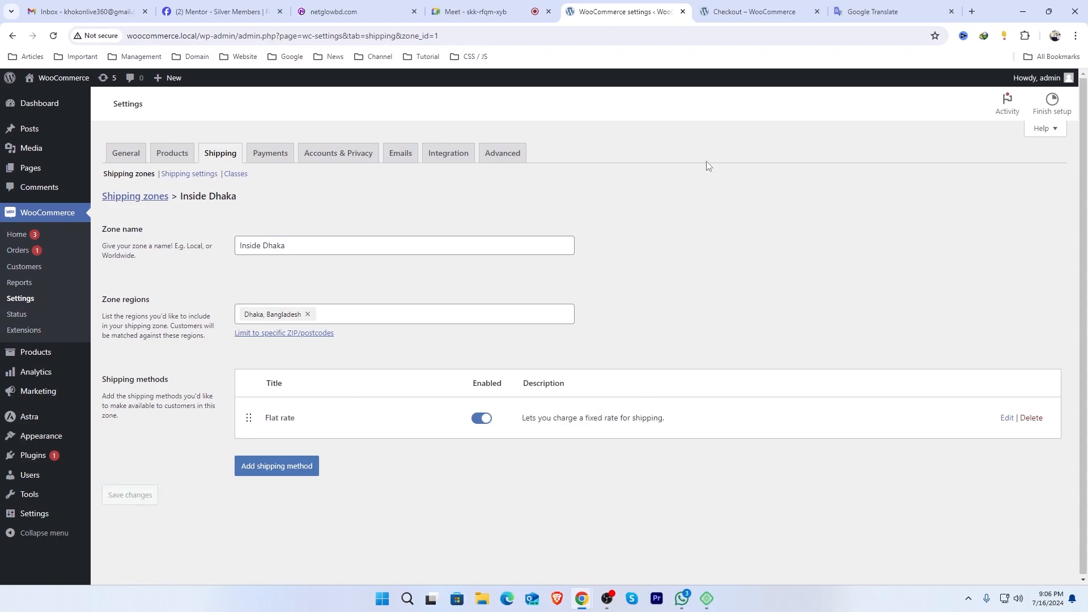
Examine the name and amount of the shipping charge on the checkout page, with Dhaka chosen as the district
{"action": "left_click", "coordinate": [718, 10]}
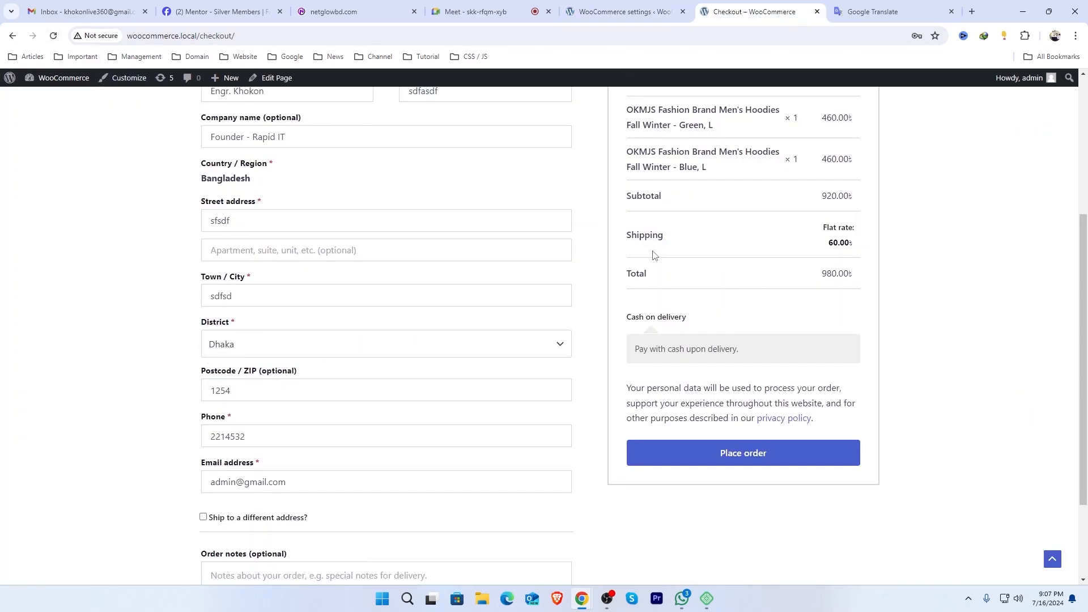
{"action": "left_click_drag", "start_coordinate": [667, 235], "coordinate": [853, 245]}
{"action": "left_click", "coordinate": [847, 241]}
{"action": "left_click", "coordinate": [276, 348]}
{"action": "left_click", "coordinate": [252, 413]}
{"action": "left_click_drag", "start_coordinate": [855, 227], "coordinate": [822, 233]}
{"action": "left_click_drag", "start_coordinate": [667, 240], "coordinate": [607, 238]}
{"action": "left_click_drag", "start_coordinate": [827, 229], "coordinate": [853, 229]}
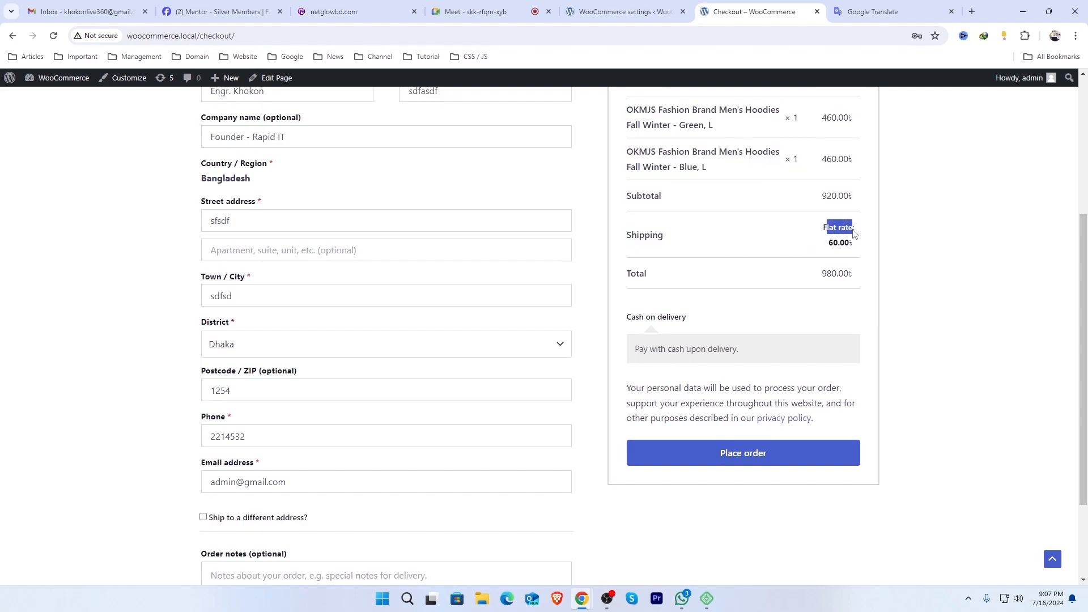
{"action": "left_click", "coordinate": [842, 243]}
Rename the zone's flat rate shipping method to Inside Dhaka and save it
{"action": "left_click", "coordinate": [623, 11]}
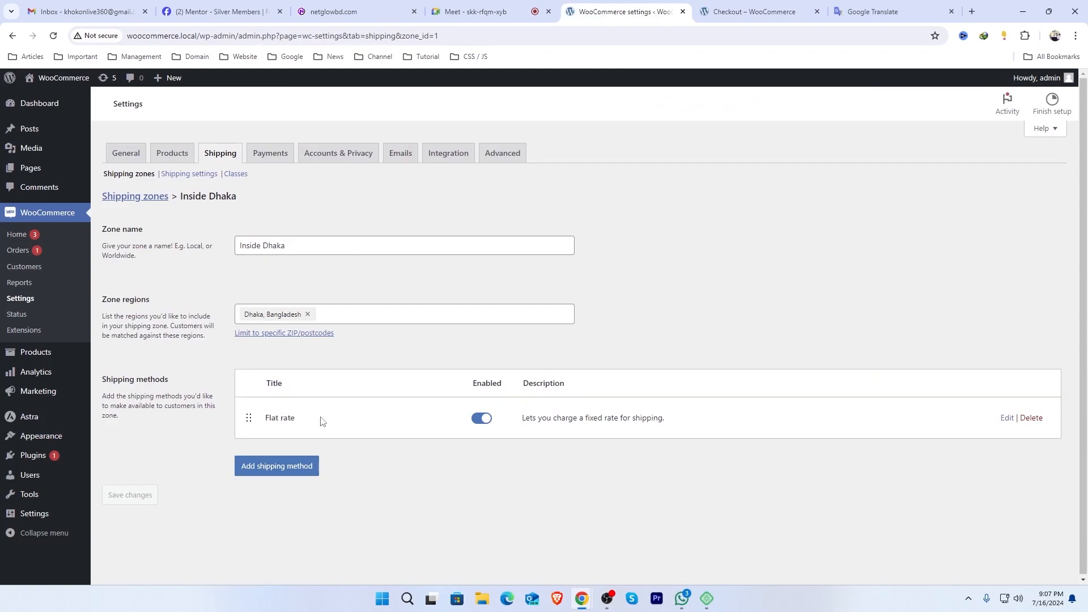
{"action": "left_click", "coordinate": [1006, 418]}
{"action": "left_click_drag", "start_coordinate": [478, 270], "coordinate": [198, 270]}
{"action": "key", "text": "BackSpace"}
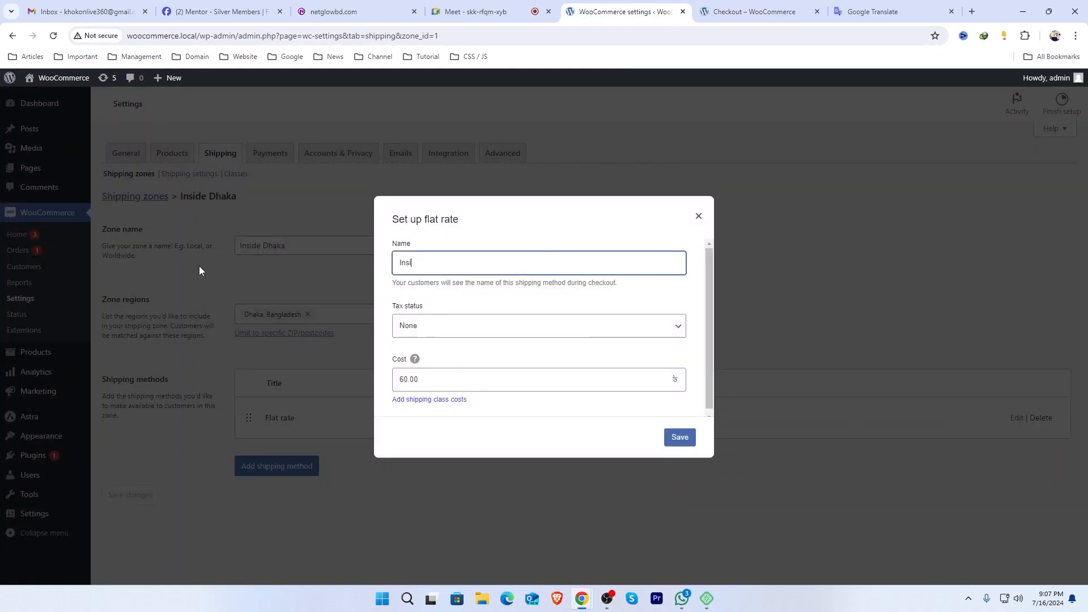
{"action": "type", "text": "Inside Dhaka"}
{"action": "left_click", "coordinate": [679, 436]}
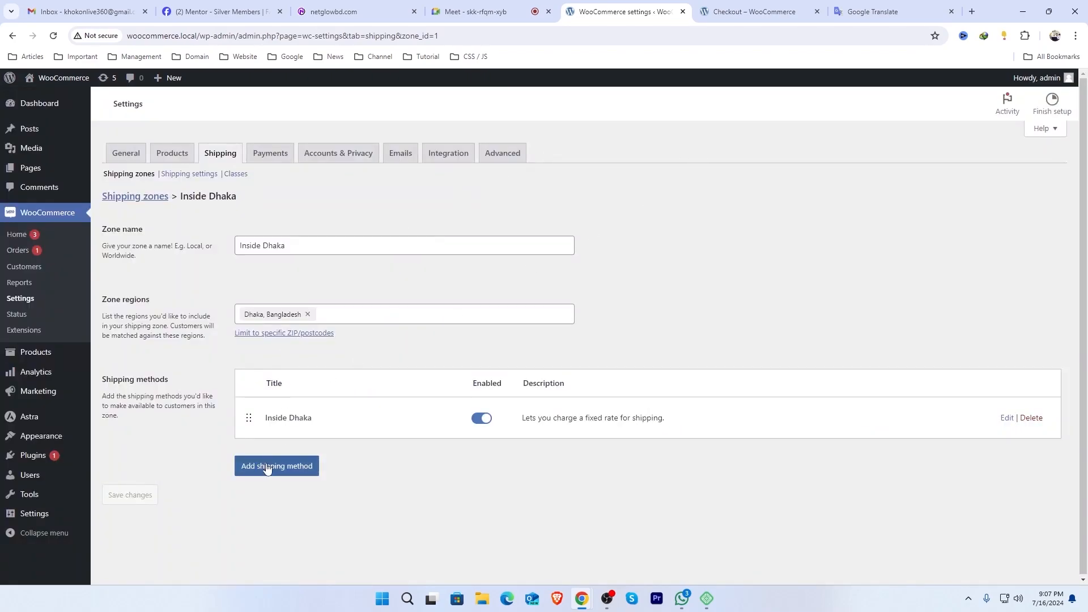
Reload the checkout page, review the shipping line in the order summary, and set the billing district to Cumilla
{"action": "left_click", "coordinate": [754, 12]}
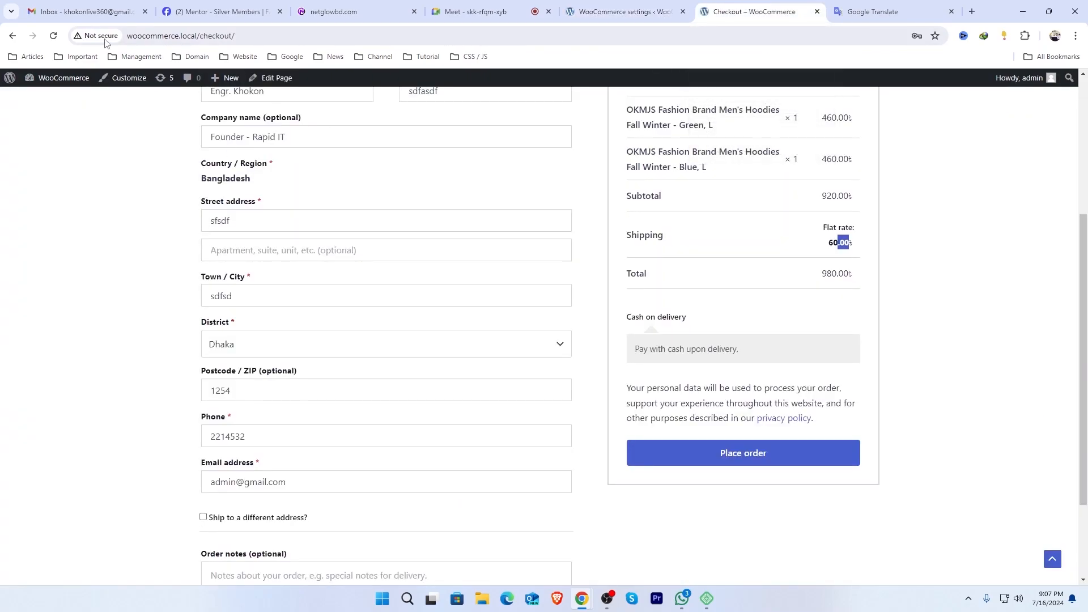
{"action": "left_click", "coordinate": [54, 36]}
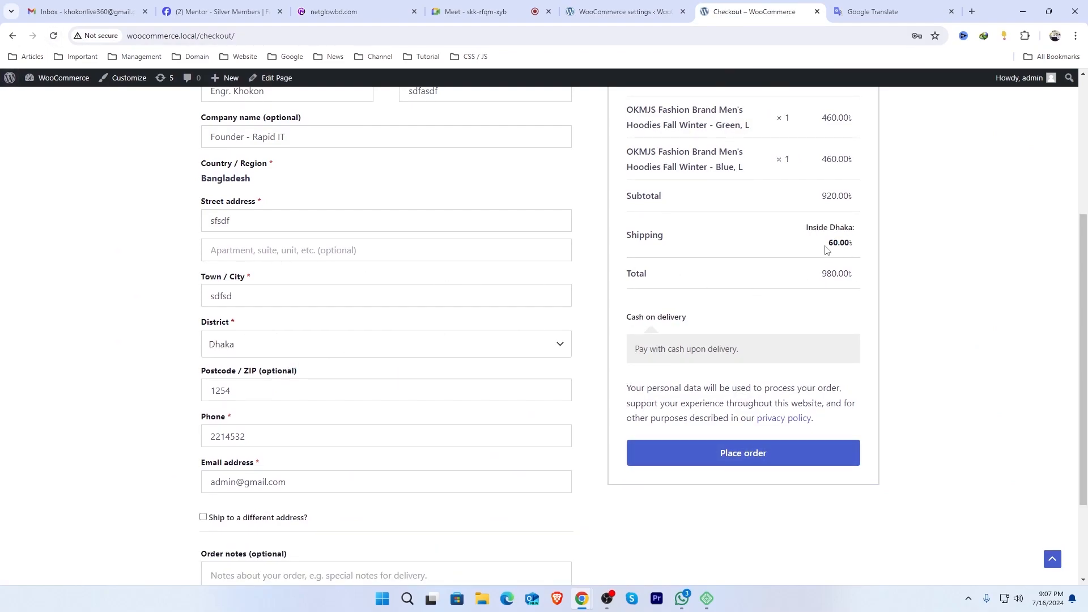
{"action": "left_click_drag", "start_coordinate": [807, 228], "coordinate": [828, 248]}
{"action": "left_click", "coordinate": [1016, 249]}
{"action": "left_click", "coordinate": [251, 352]}
{"action": "left_click", "coordinate": [238, 420]}
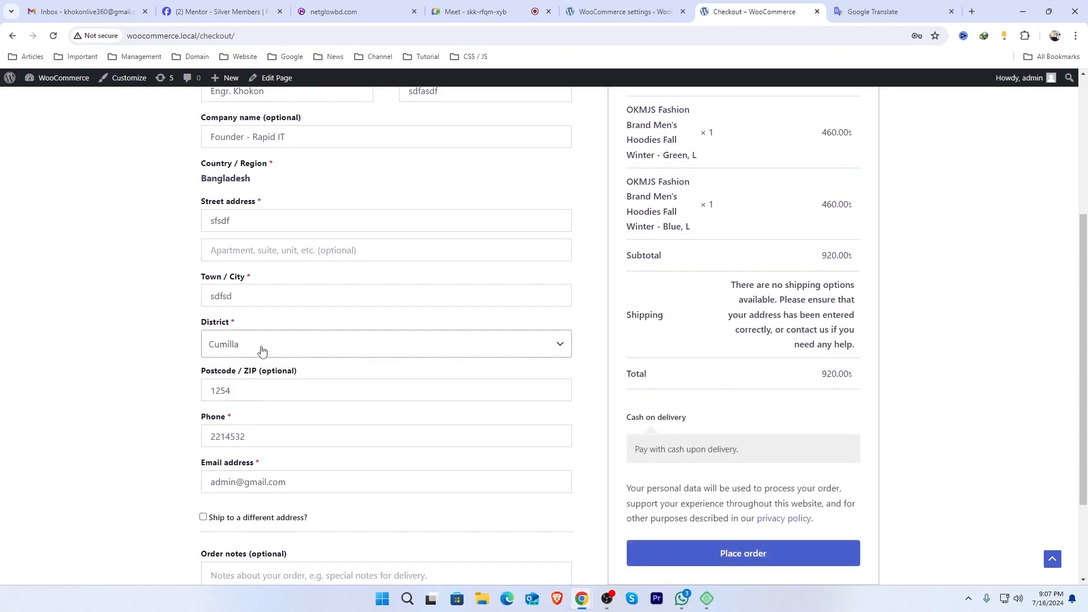
Review the list of shipping zones in the WooCommerce settings and start adding a new zone
{"action": "key", "text": "ctrl+shift+Tab"}
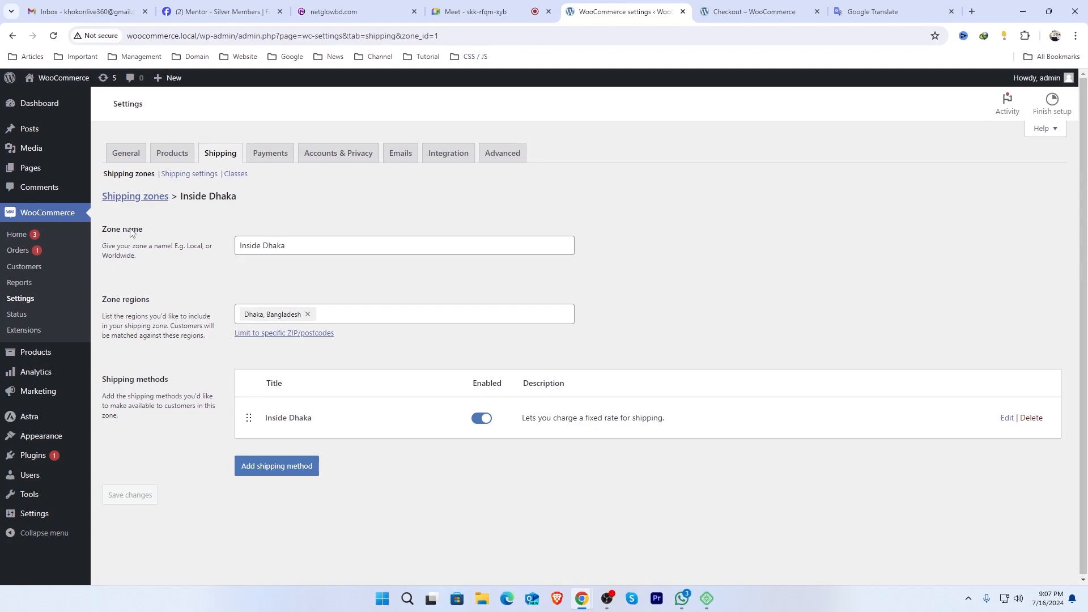
{"action": "left_click", "coordinate": [128, 174]}
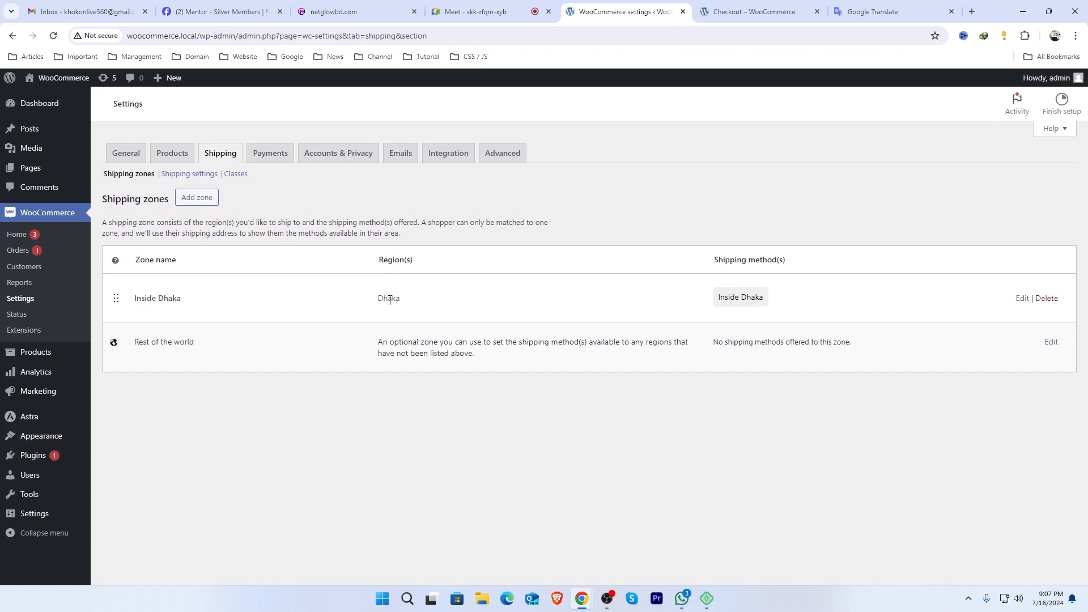
{"action": "left_click_drag", "start_coordinate": [723, 259], "coordinate": [780, 260]}
{"action": "left_click", "coordinate": [197, 197]}
{"action": "left_click", "coordinate": [327, 250]}
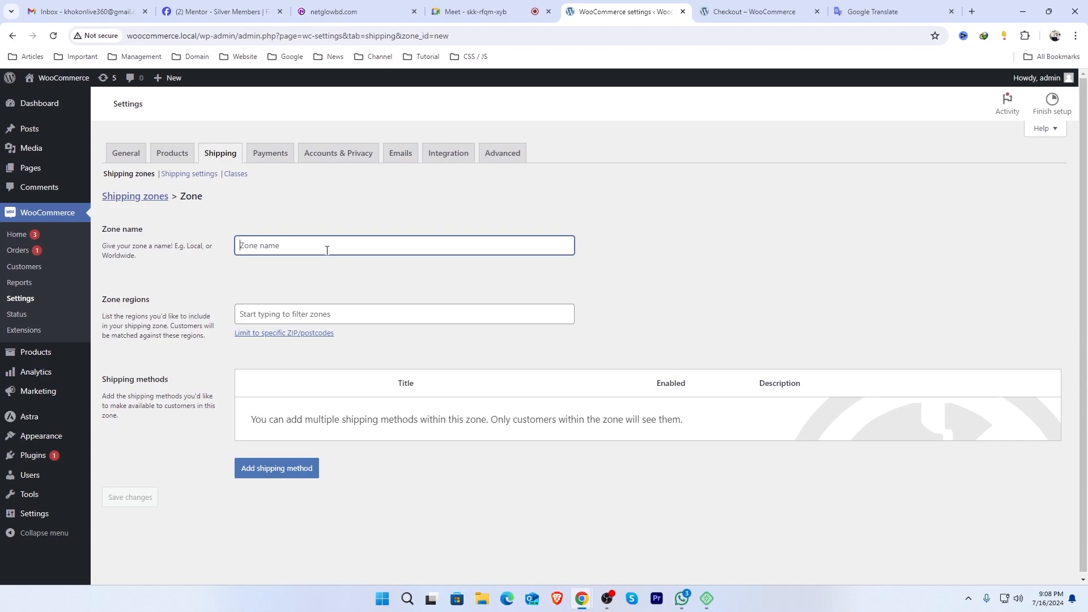
{"action": "type", "text": "Ou"}
{"action": "key", "text": "BackSpace"}
{"action": "key", "text": "BackSpace"}
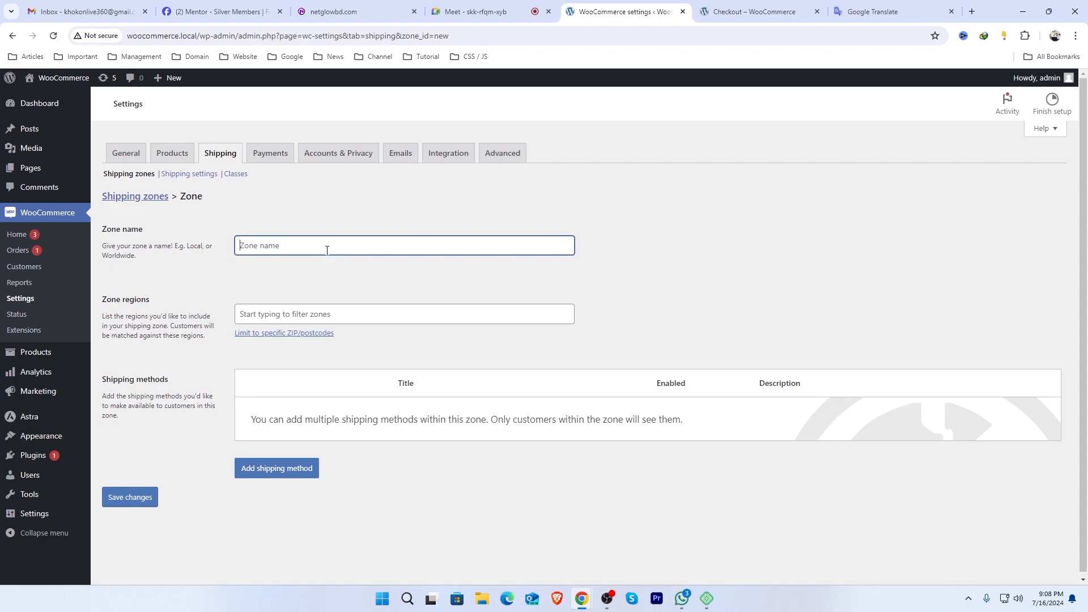
{"action": "type", "text": "Pabna"}
{"action": "key", "text": "ctrl+a"}
{"action": "key", "text": "BackSpace"}
Name the new shipping zone Near Dhaka
{"action": "type", "text": "Near Dhaka"}
{"action": "triple_click", "coordinate": [288, 250]}
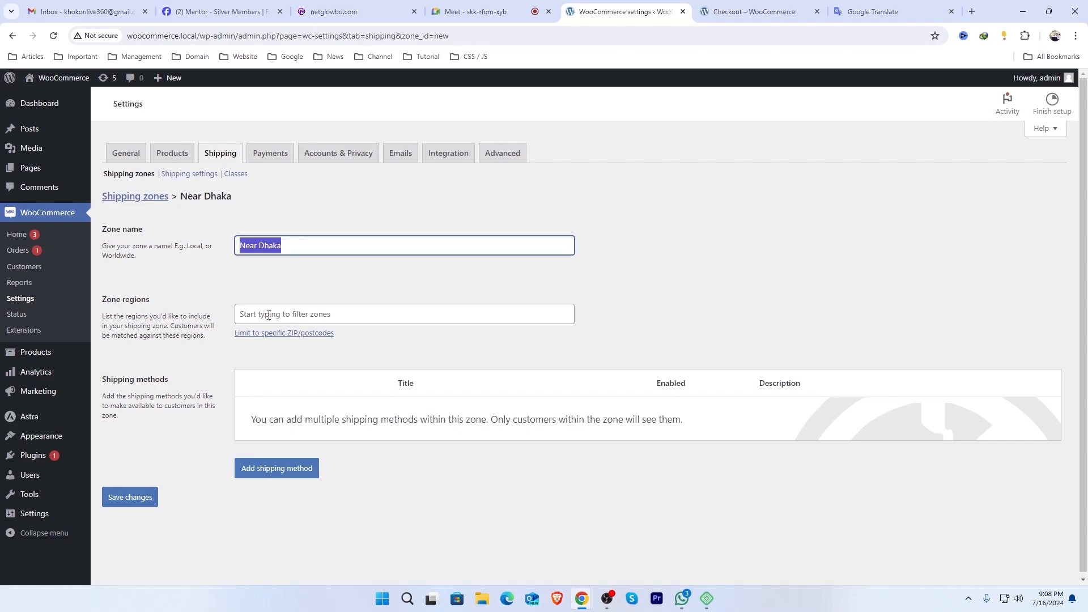
Add Gazipur, Narayanganj and Narsingdi as regions of the Near Dhaka zone and save the changes
{"action": "left_click", "coordinate": [404, 314]}
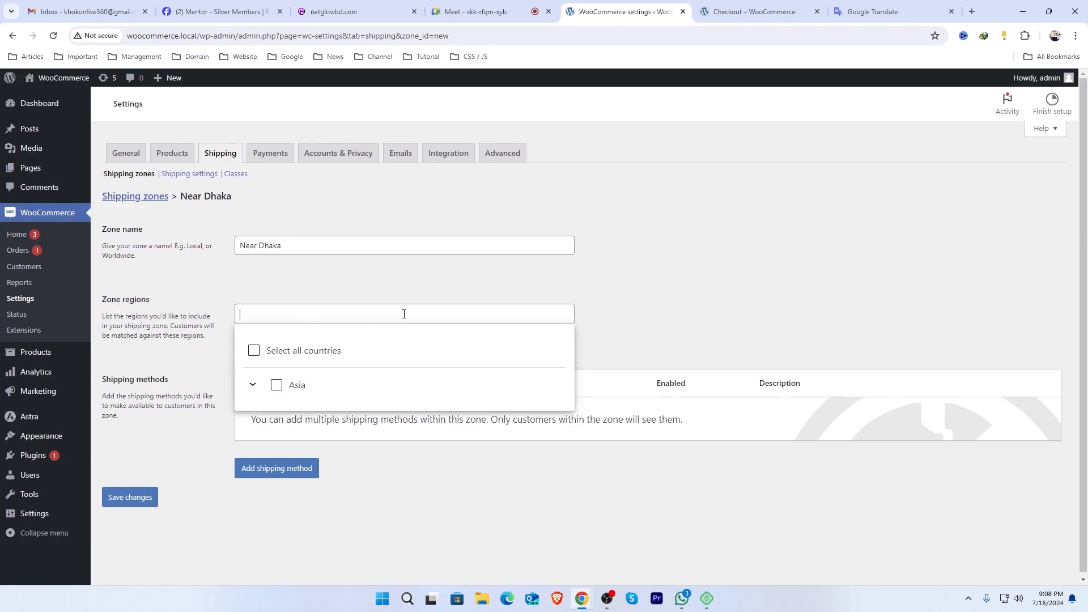
{"action": "type", "text": "Gazipur"}
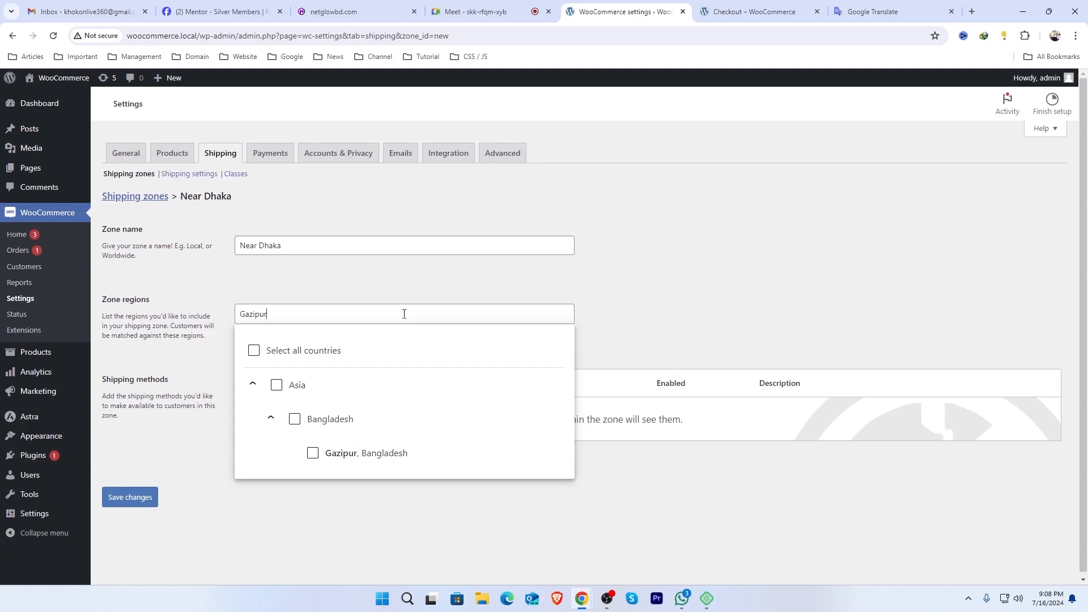
{"action": "left_click", "coordinate": [365, 453]}
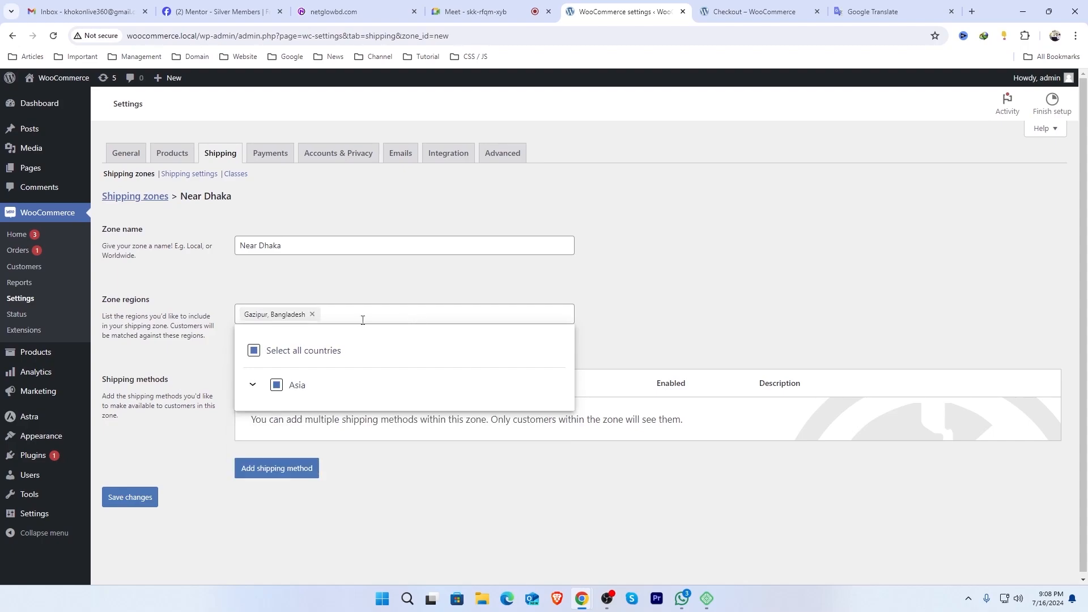
{"action": "type", "text": "Naray"}
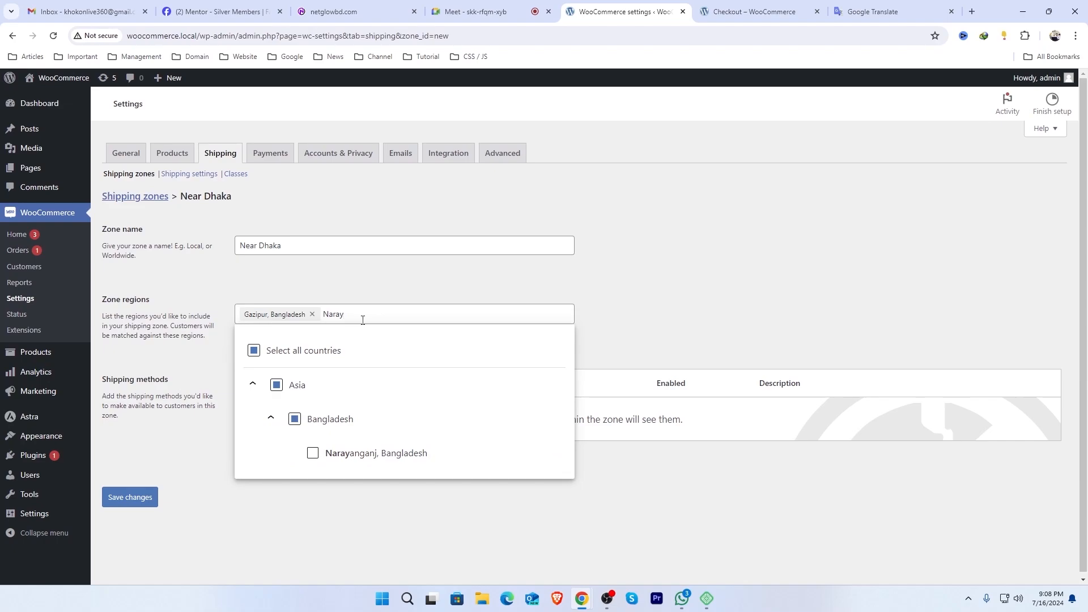
{"action": "left_click", "coordinate": [314, 454]}
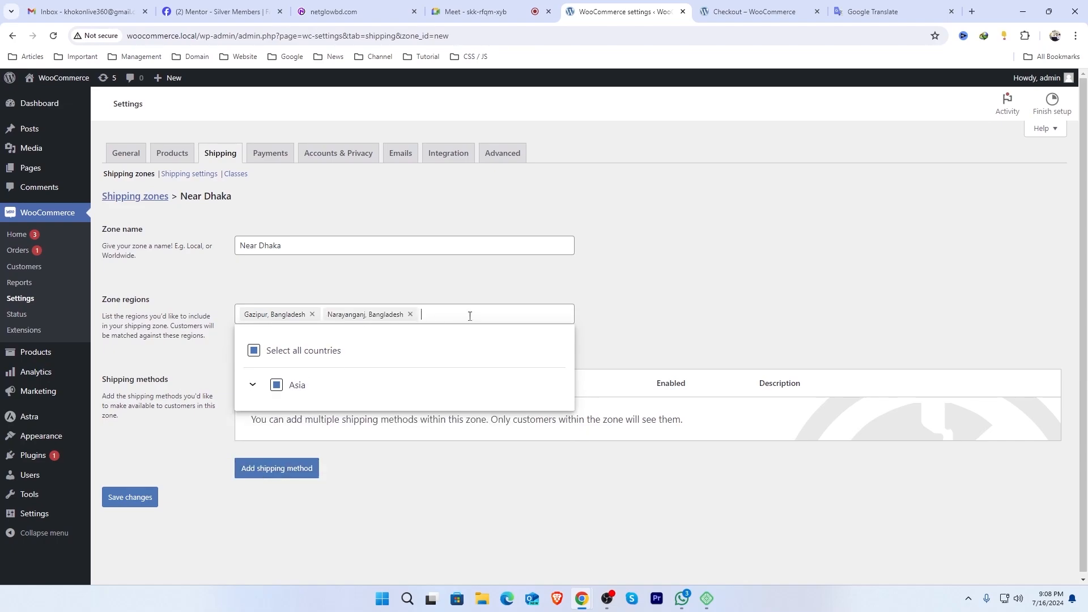
{"action": "type", "text": "Nar"}
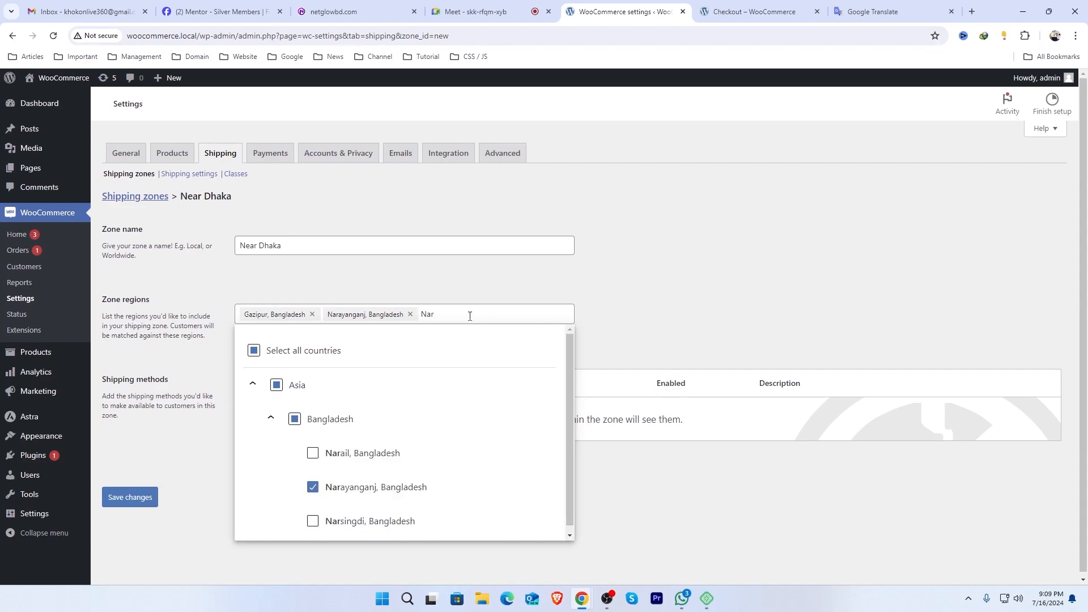
{"action": "left_click", "coordinate": [370, 521]}
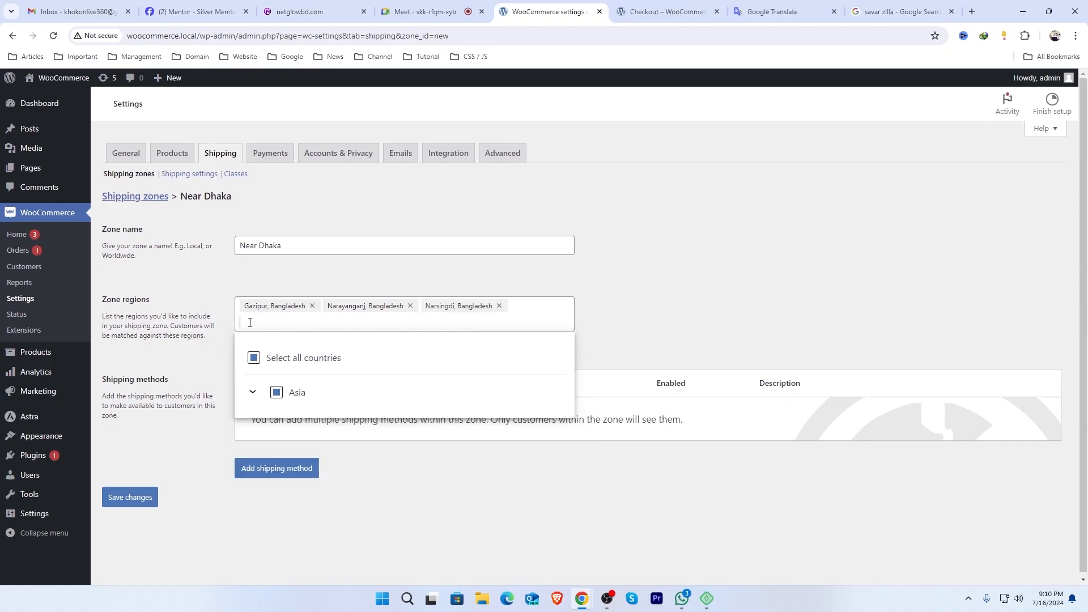
{"action": "left_click", "coordinate": [657, 301]}
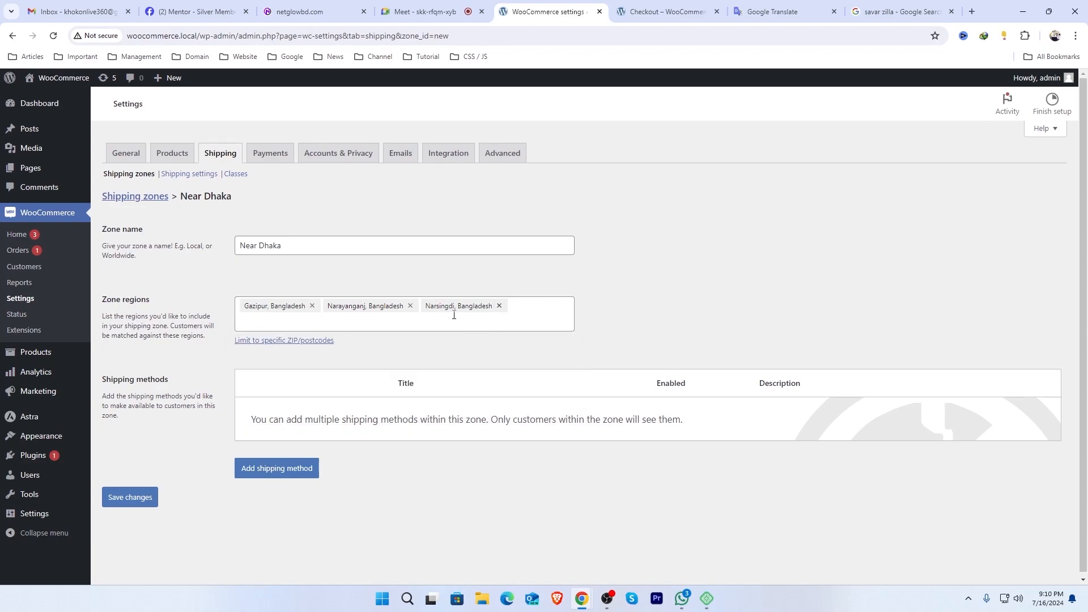
{"action": "left_click", "coordinate": [121, 497]}
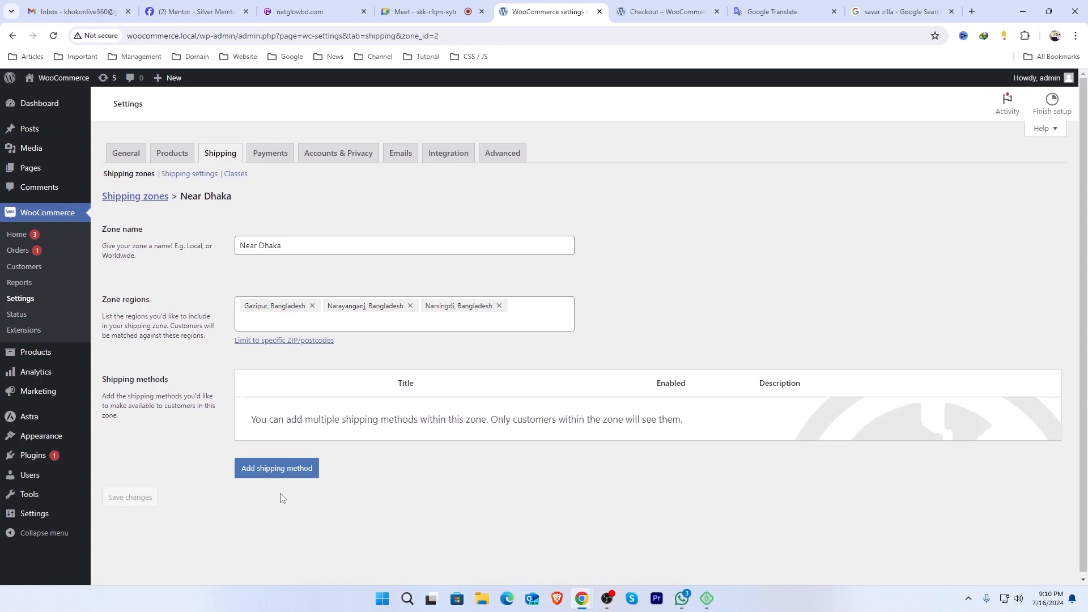
Add a flat rate shipping method named Near Dhaka costing 80, include Cumilla in the zone's regions, and save
{"action": "left_click", "coordinate": [281, 474]}
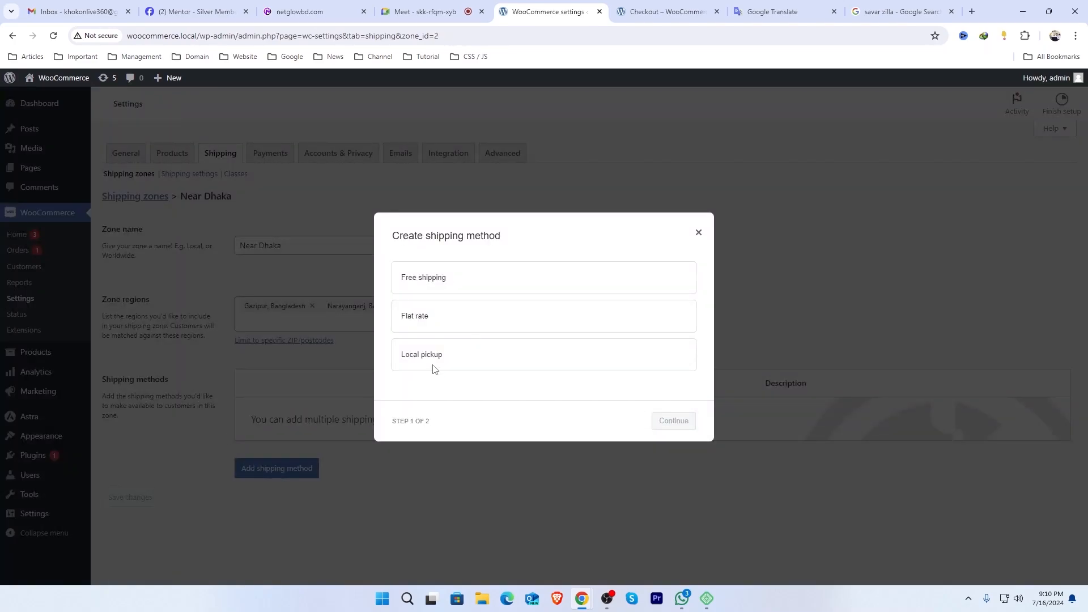
{"action": "left_click", "coordinate": [432, 316]}
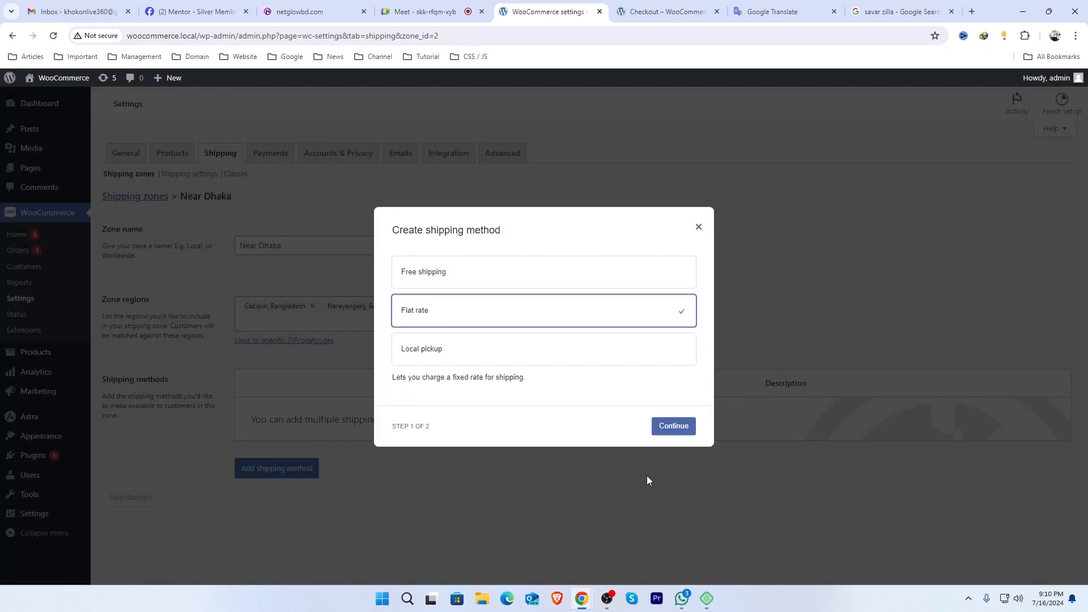
{"action": "left_click", "coordinate": [673, 427]}
{"action": "type", "text": "Near Dhaka"}
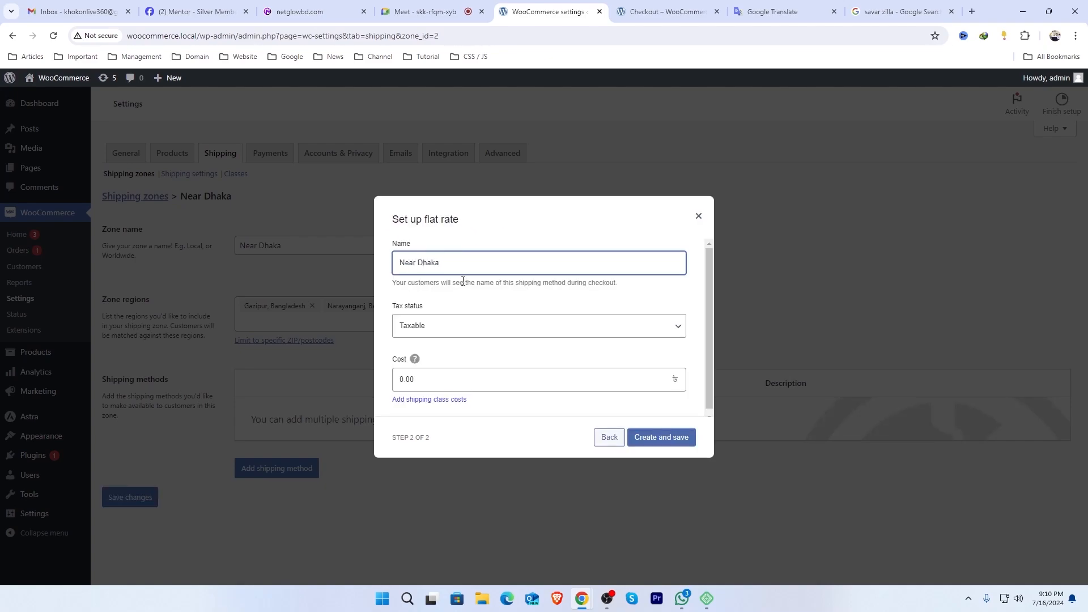
{"action": "left_click", "coordinate": [445, 328]}
{"action": "left_click", "coordinate": [430, 353]}
{"action": "key", "text": "Tab"}
{"action": "type", "text": "80"}
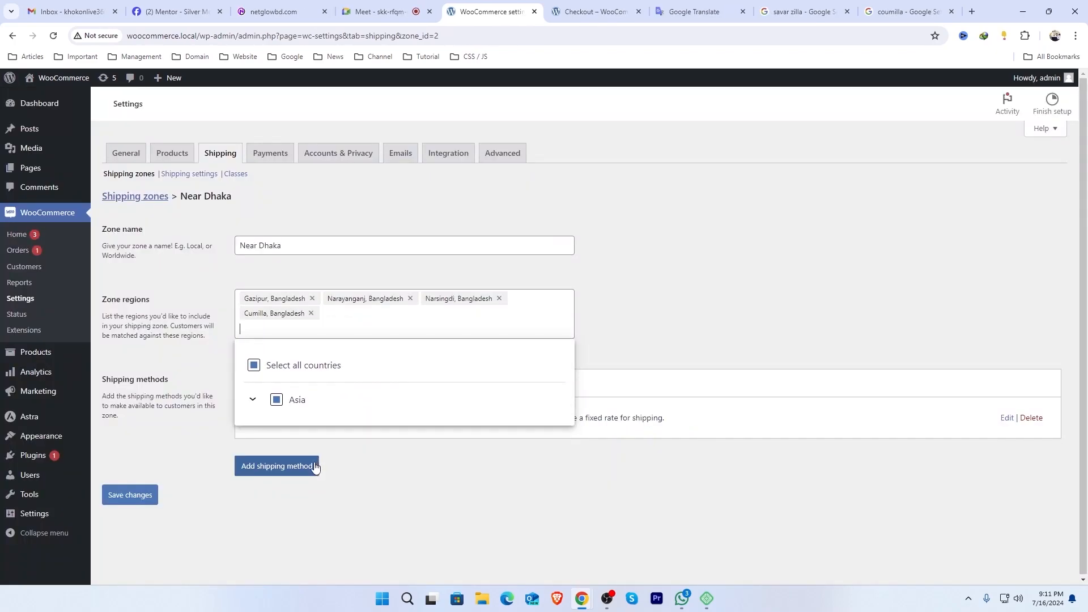
{"action": "left_click", "coordinate": [164, 472]}
{"action": "left_click", "coordinate": [116, 499]}
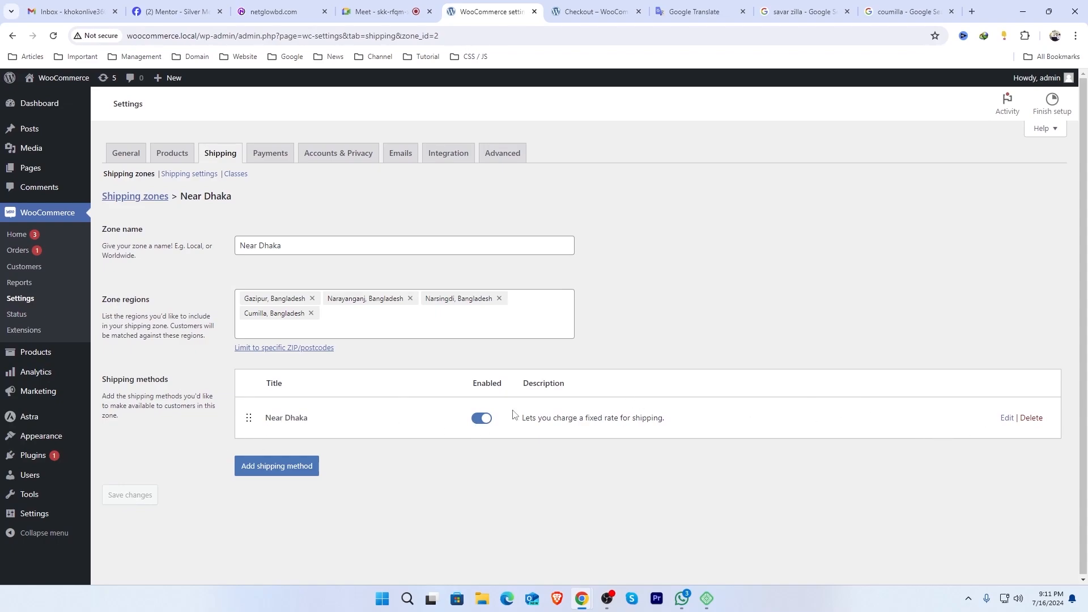
Return to the shipping zones list and add a new zone named Outside Dhaka
{"action": "left_click", "coordinate": [136, 176]}
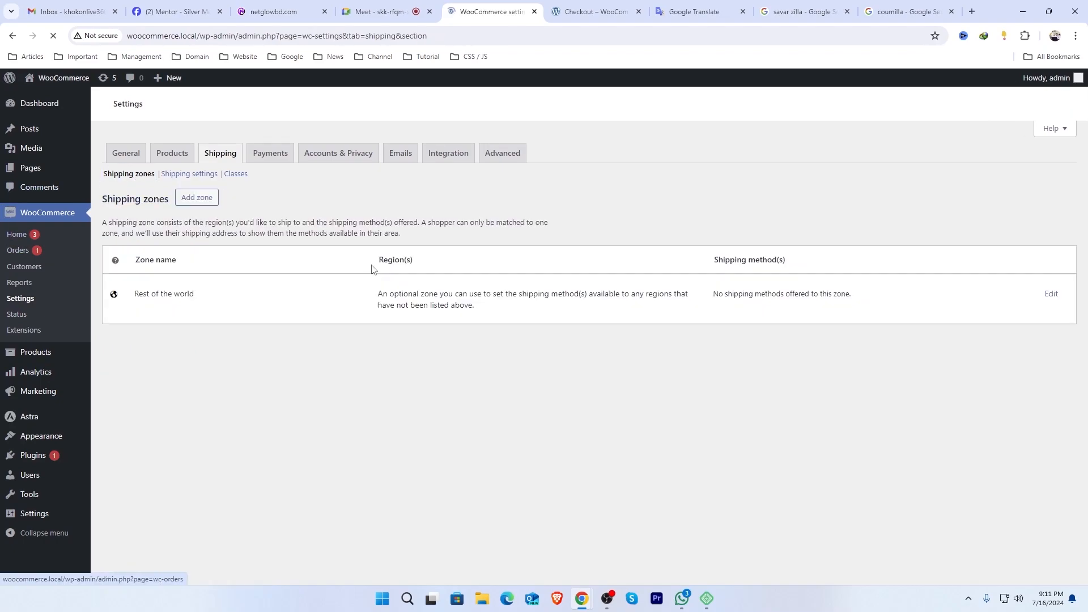
{"action": "left_click", "coordinate": [197, 197]}
{"action": "left_click", "coordinate": [283, 245]}
{"action": "type", "text": "Ou"}
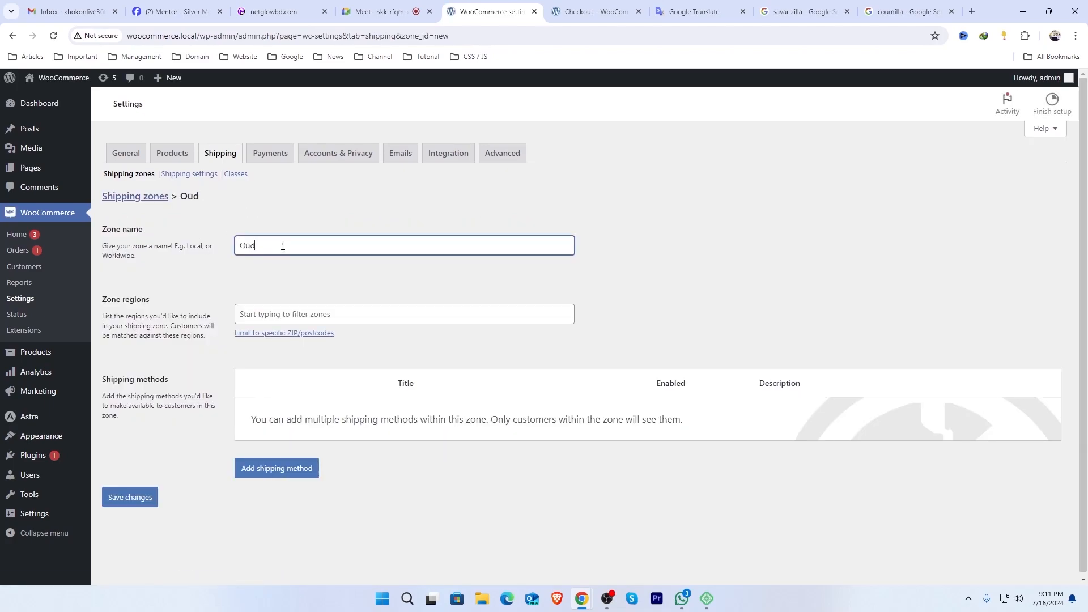
{"action": "type", "text": "tside Dhaka"}
Add the Bangladesh districts outside the Dhaka area, from Bagerhat through Thakurgaon, to the Outside Dhaka zone's regions and save the zone
{"action": "left_click", "coordinate": [281, 313]}
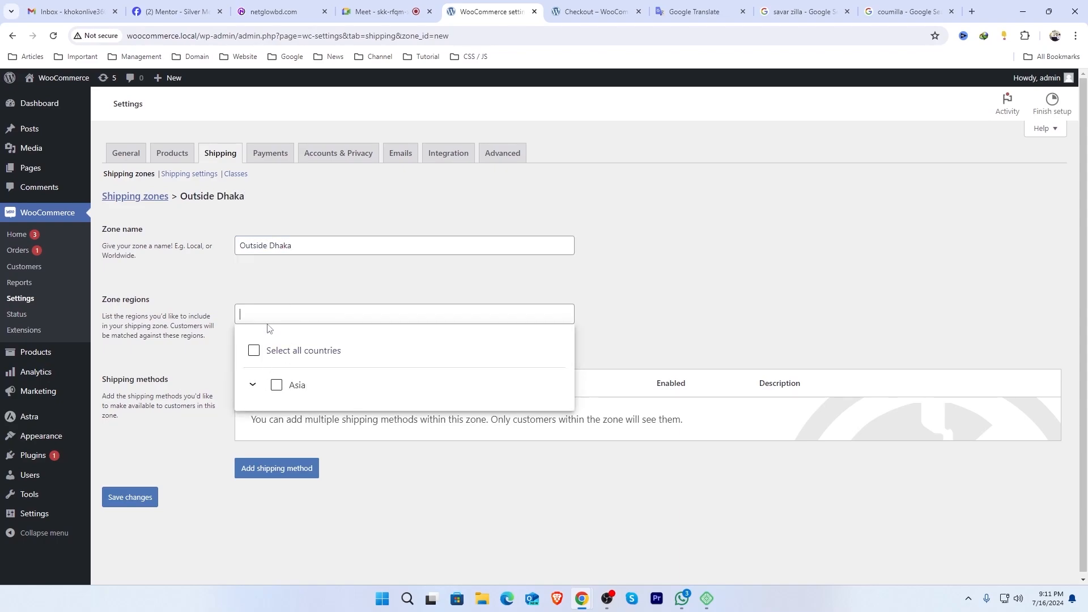
{"action": "type", "text": "bangla"}
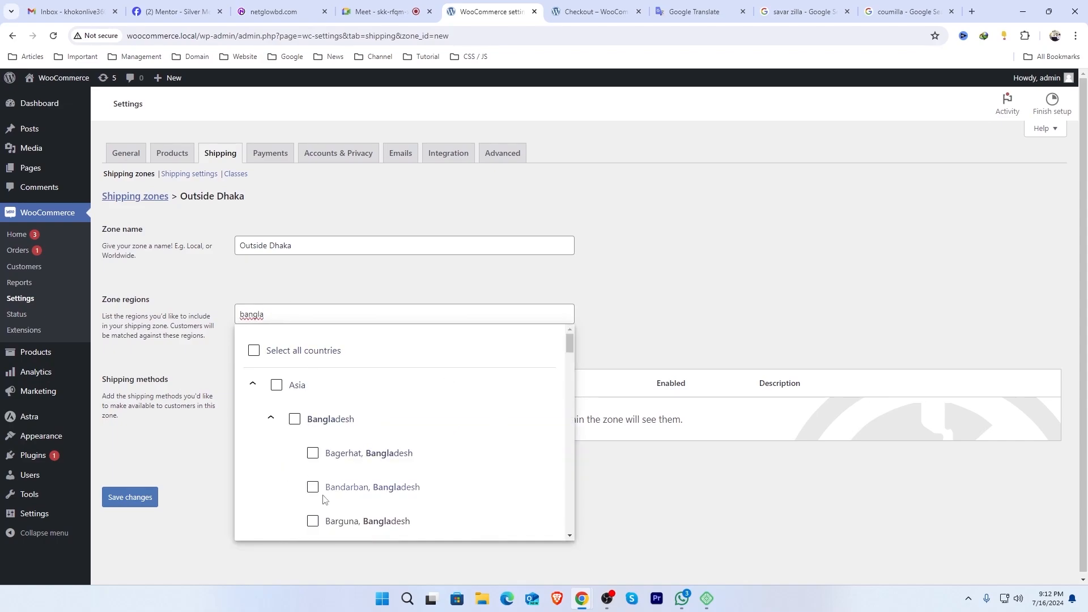
{"action": "left_click", "coordinate": [313, 455]}
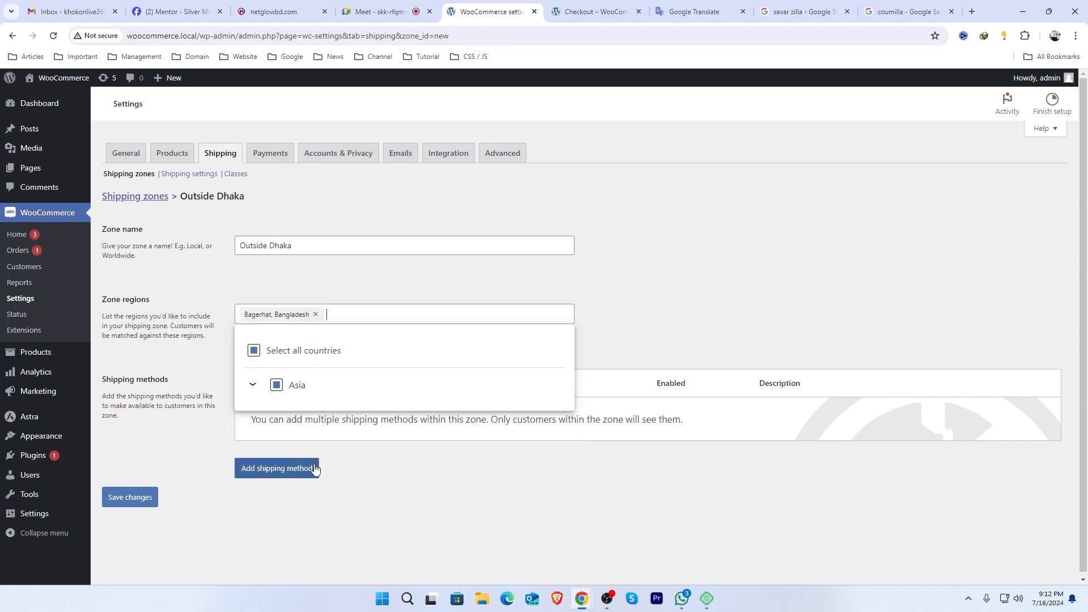
{"action": "left_click", "coordinate": [252, 385]}
{"action": "left_click", "coordinate": [312, 434]}
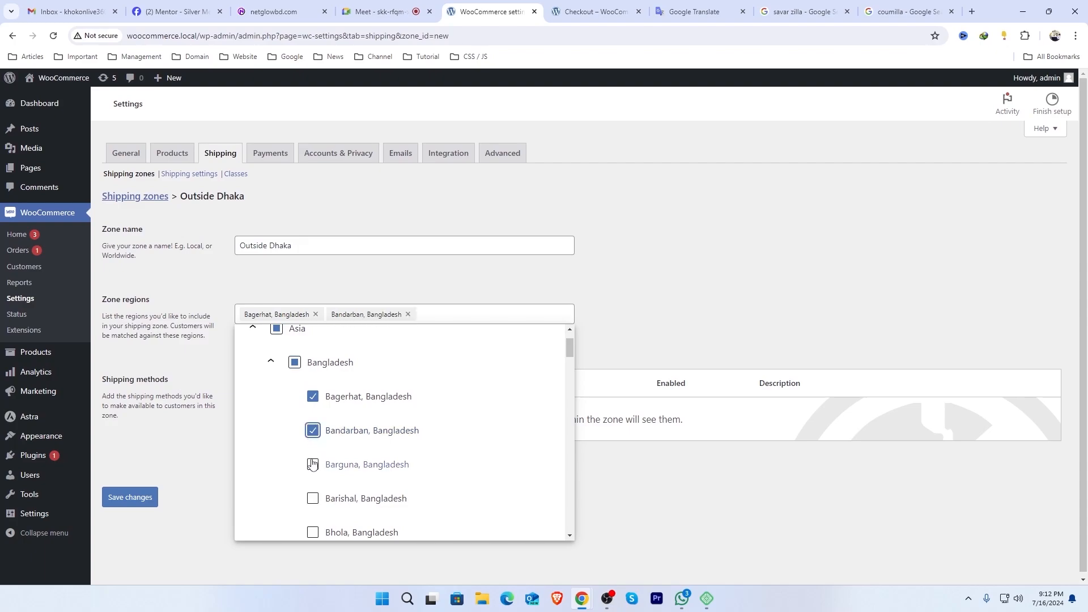
{"action": "left_click", "coordinate": [313, 467]}
{"action": "left_click", "coordinate": [312, 505]}
{"action": "scroll", "coordinate": [368, 493], "scroll_direction": "down", "scroll_amount": 2}
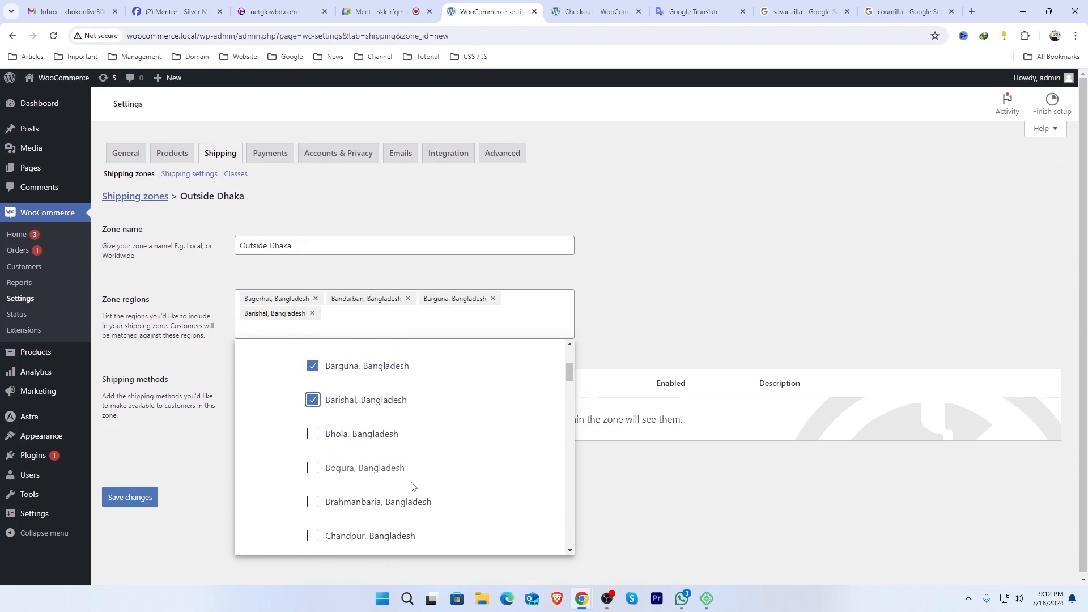
{"action": "left_click", "coordinate": [313, 434]}
{"action": "left_click", "coordinate": [313, 468]}
{"action": "left_click", "coordinate": [313, 502]}
{"action": "left_click", "coordinate": [313, 536]}
{"action": "scroll", "coordinate": [390, 470], "scroll_direction": "down", "scroll_amount": 3}
{"action": "left_click", "coordinate": [313, 456]}
{"action": "left_click", "coordinate": [313, 491]}
{"action": "left_click", "coordinate": [313, 524]}
{"action": "scroll", "coordinate": [332, 451], "scroll_direction": "down", "scroll_amount": 5}
{"action": "left_click", "coordinate": [312, 457]}
{"action": "left_click", "coordinate": [313, 491]}
{"action": "left_click", "coordinate": [312, 525]}
{"action": "scroll", "coordinate": [313, 525], "scroll_direction": "down", "scroll_amount": 3}
{"action": "left_click", "coordinate": [313, 389]}
{"action": "left_click", "coordinate": [313, 457]}
{"action": "left_click", "coordinate": [313, 491]}
{"action": "left_click", "coordinate": [312, 524]}
{"action": "left_click", "coordinate": [312, 390]}
{"action": "left_click", "coordinate": [313, 423]}
{"action": "left_click", "coordinate": [313, 457]}
{"action": "left_click", "coordinate": [313, 491]}
{"action": "left_click", "coordinate": [313, 524]}
{"action": "scroll", "coordinate": [312, 524], "scroll_direction": "down", "scroll_amount": 2}
{"action": "left_click", "coordinate": [313, 445]}
{"action": "left_click", "coordinate": [313, 480]}
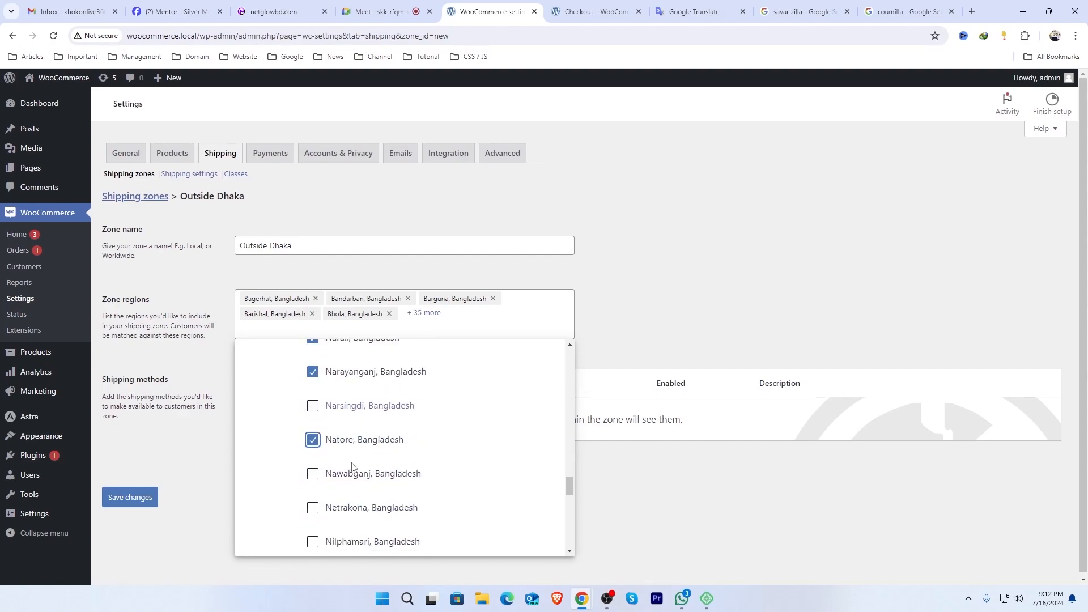
{"action": "left_click", "coordinate": [313, 390]}
{"action": "left_click", "coordinate": [312, 422]}
{"action": "left_click", "coordinate": [313, 457]}
{"action": "left_click", "coordinate": [313, 491]}
{"action": "left_click", "coordinate": [313, 525]}
{"action": "scroll", "coordinate": [374, 455], "scroll_direction": "down", "scroll_amount": 2}
{"action": "left_click", "coordinate": [313, 445]}
{"action": "left_click", "coordinate": [313, 479]}
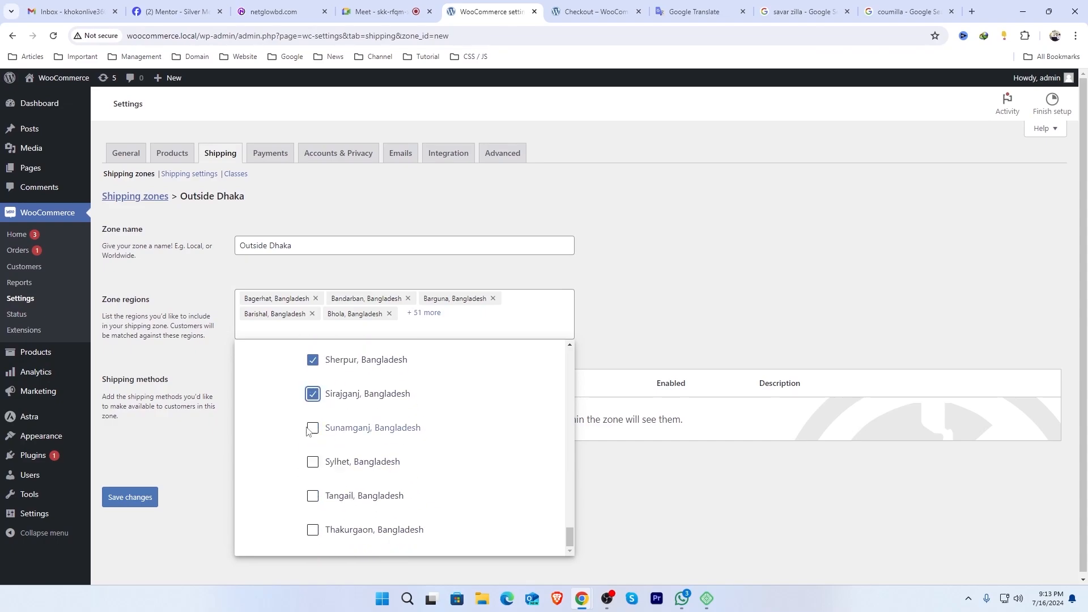
{"action": "left_click", "coordinate": [200, 356]}
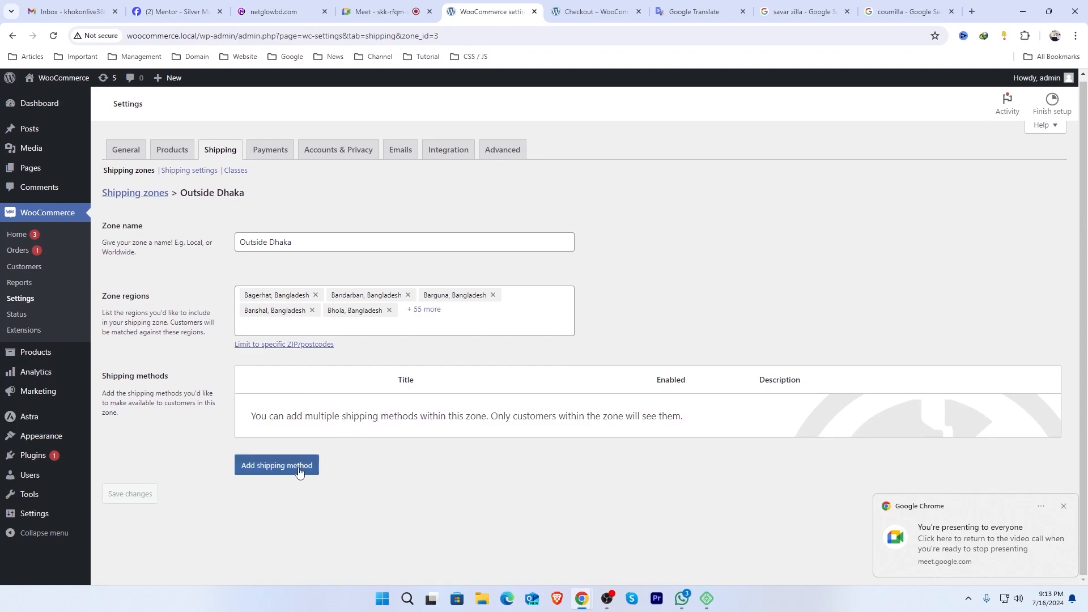
Add a flat rate shipping method named Outside Dhaka with a cost of 120 and save it
{"action": "left_click", "coordinate": [299, 467]}
{"action": "left_click", "coordinate": [437, 320]}
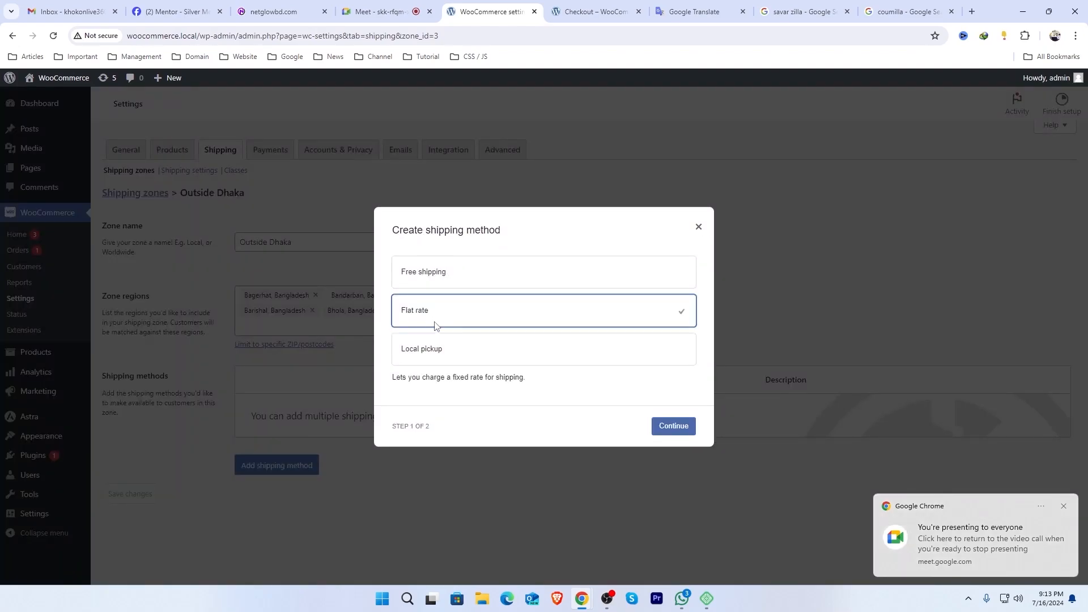
{"action": "left_click", "coordinate": [679, 429]}
{"action": "triple_click", "coordinate": [456, 262]}
{"action": "type", "text": "Outside Dhaka"}
{"action": "left_click", "coordinate": [429, 327]}
{"action": "left_click", "coordinate": [429, 352]}
{"action": "left_click_drag", "start_coordinate": [422, 379], "coordinate": [328, 376]}
{"action": "type", "text": "120"}
{"action": "left_click", "coordinate": [653, 437]}
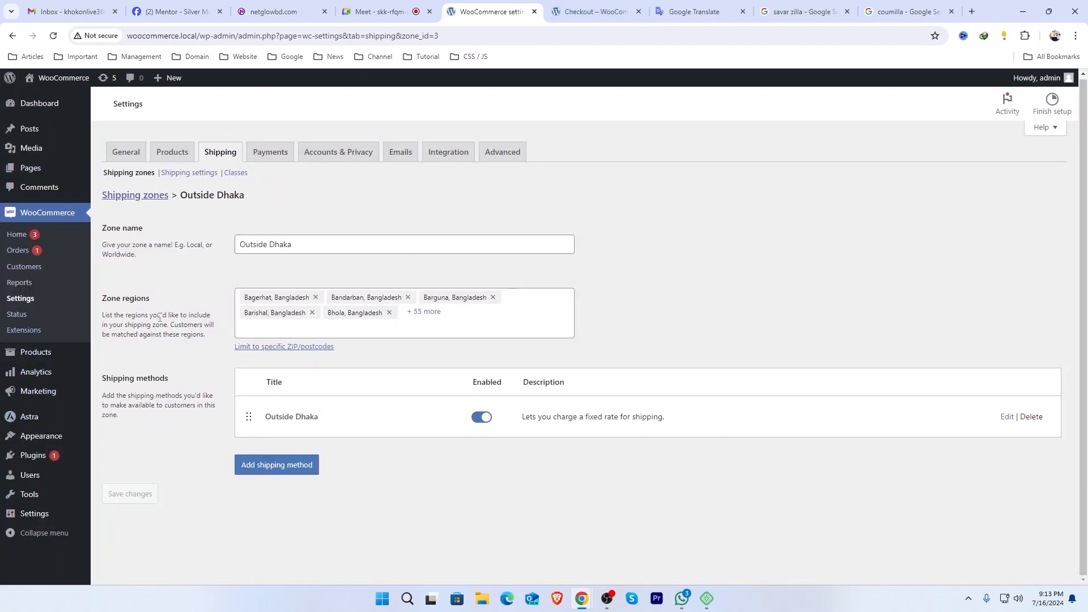
Reload the checkout page and check the subtotal and shipping charge applied for the Cumilla district
{"action": "left_click", "coordinate": [592, 11]}
{"action": "left_click", "coordinate": [54, 36]}
{"action": "scroll", "coordinate": [775, 342], "scroll_direction": "up", "scroll_amount": 4}
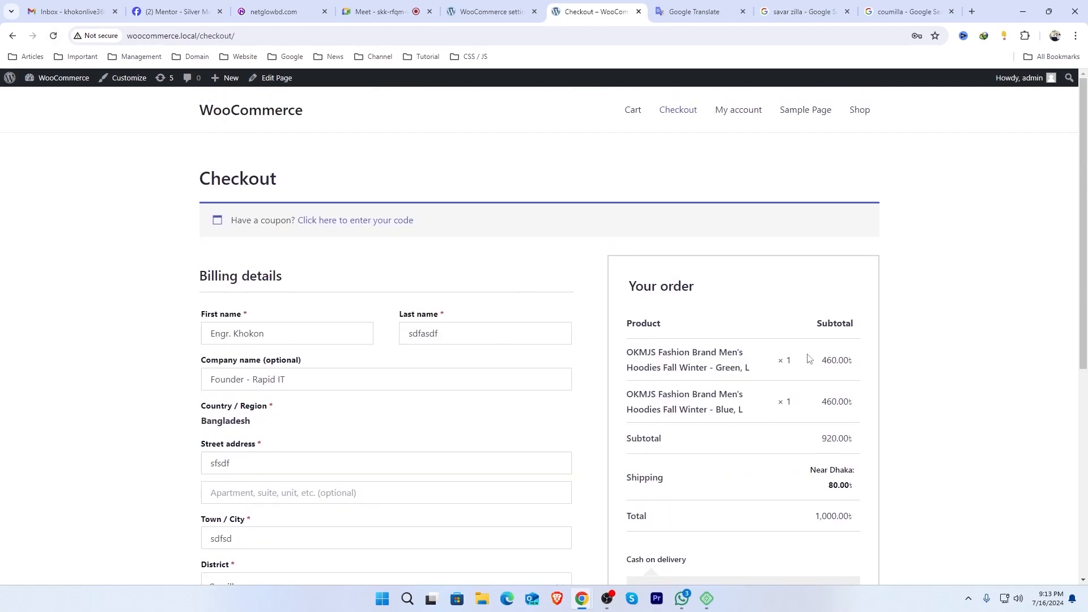
{"action": "scroll", "coordinate": [809, 358], "scroll_direction": "down", "scroll_amount": 2}
{"action": "left_click_drag", "start_coordinate": [819, 328], "coordinate": [837, 325]}
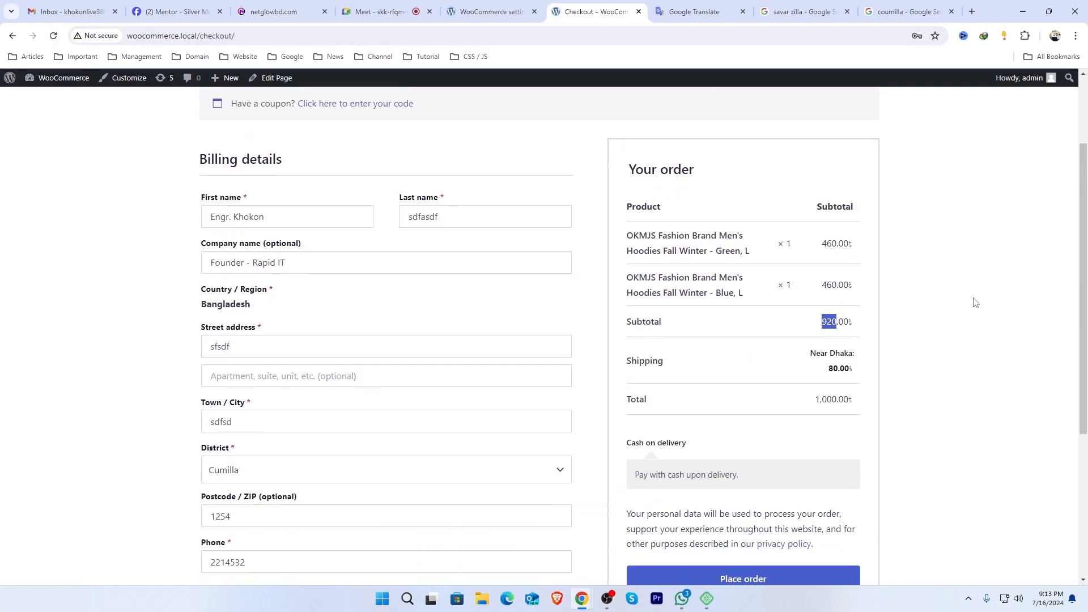
{"action": "scroll", "coordinate": [946, 297], "scroll_direction": "down", "scroll_amount": 1}
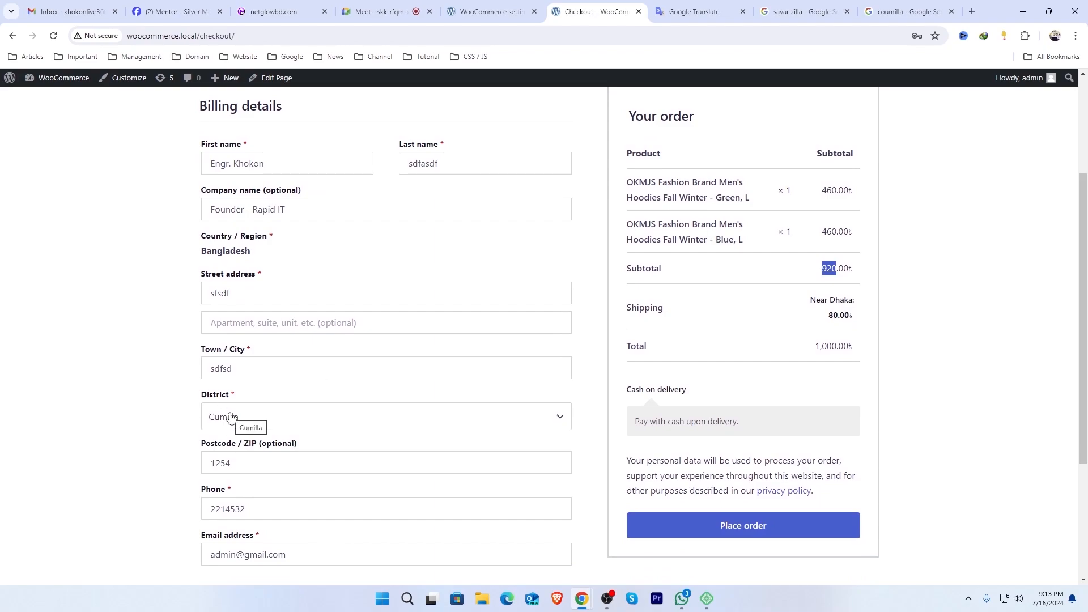
{"action": "left_click_drag", "start_coordinate": [840, 315], "coordinate": [828, 316]}
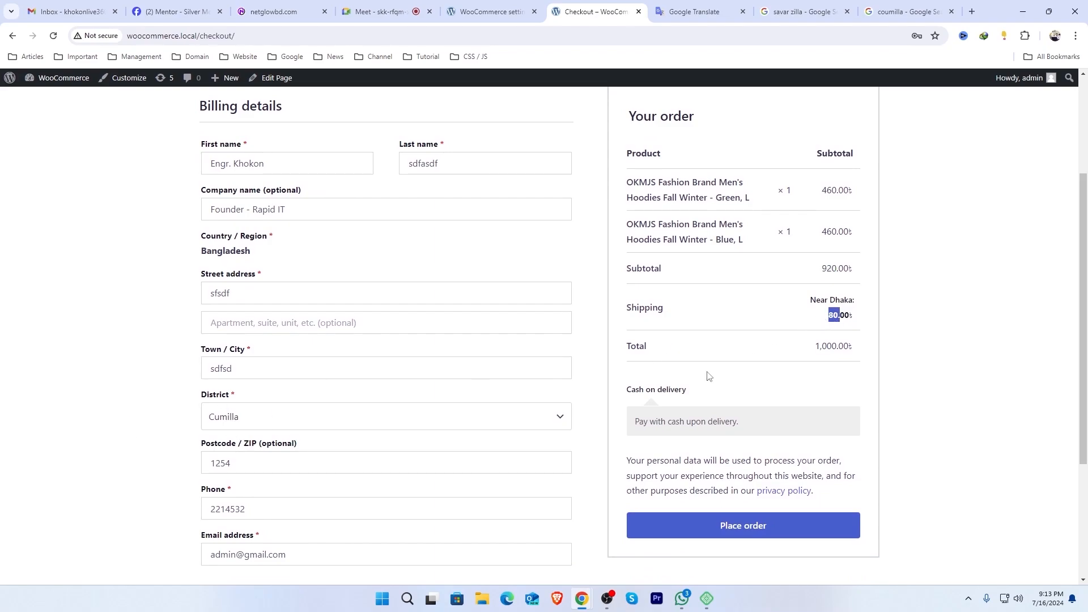
Set the billing district to Dhaka and check the shipping charge in the order summary
{"action": "left_click", "coordinate": [284, 417]}
{"action": "left_click", "coordinate": [257, 535]}
{"action": "left_click_drag", "start_coordinate": [828, 315], "coordinate": [834, 315]}
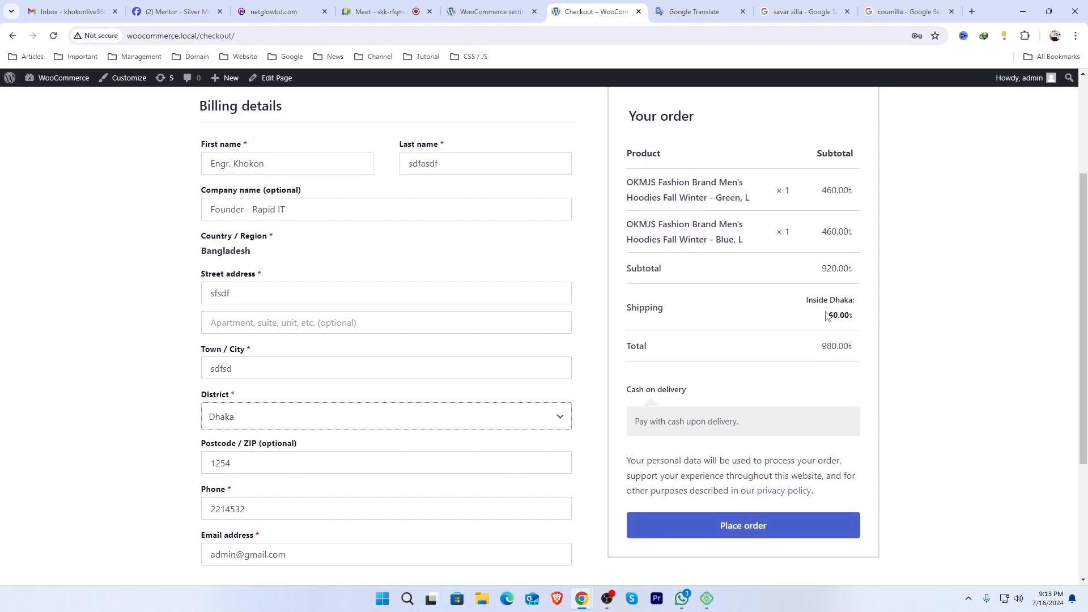
Set the billing district to Habiganj and check the subtotal, shipping charge and total in the order summary
{"action": "left_click", "coordinate": [255, 422]}
{"action": "scroll", "coordinate": [279, 486], "scroll_direction": "down", "scroll_amount": 3}
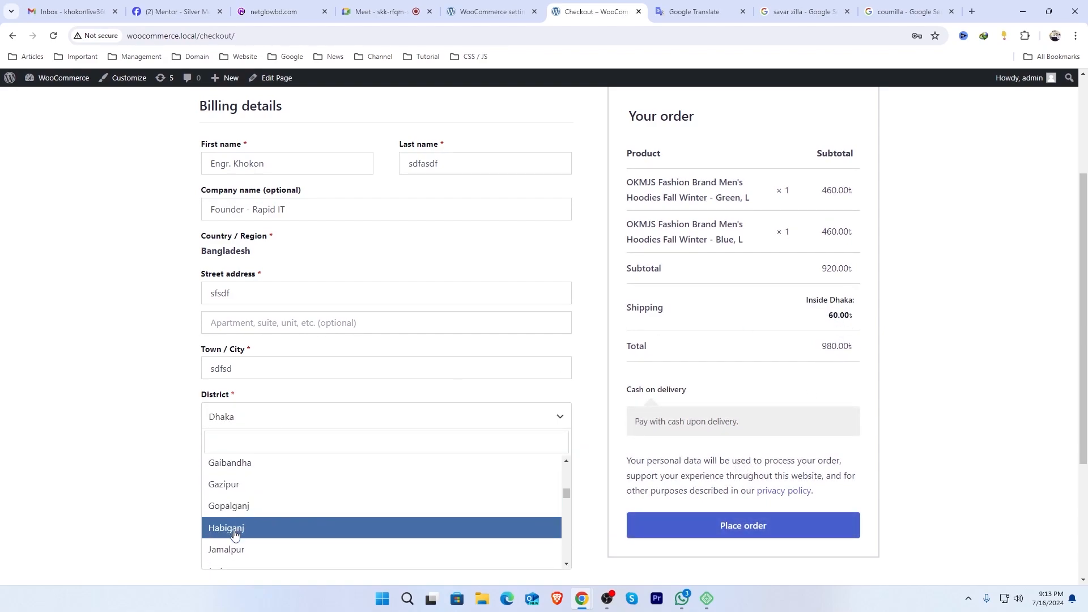
{"action": "left_click", "coordinate": [238, 528]}
{"action": "double_click", "coordinate": [833, 315]}
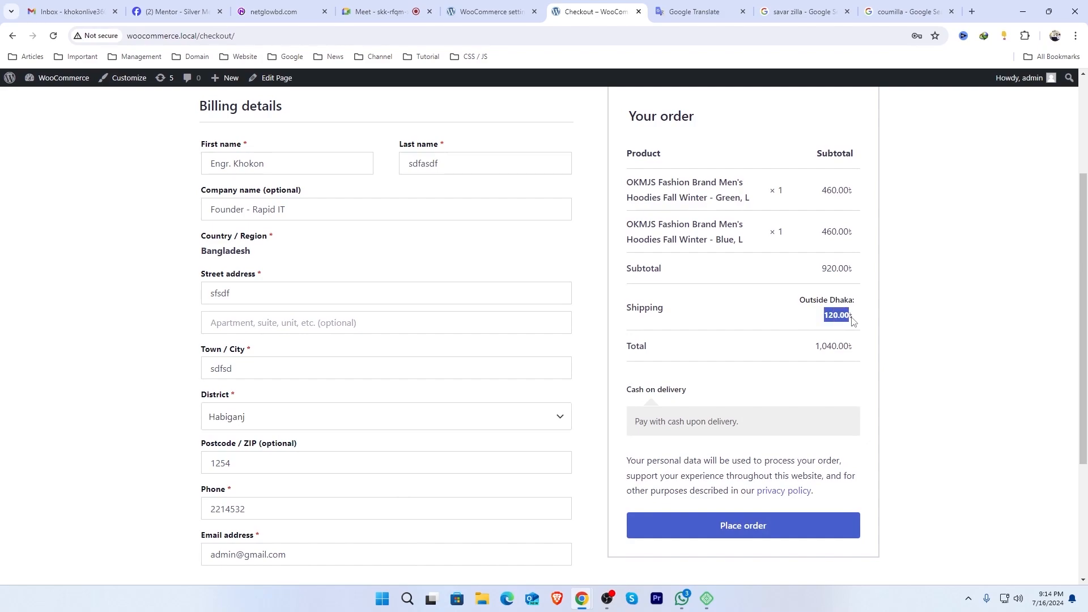
{"action": "left_click_drag", "start_coordinate": [821, 268], "coordinate": [841, 269]}
{"action": "left_click_drag", "start_coordinate": [822, 314], "coordinate": [856, 317]}
{"action": "left_click_drag", "start_coordinate": [810, 347], "coordinate": [901, 348]}
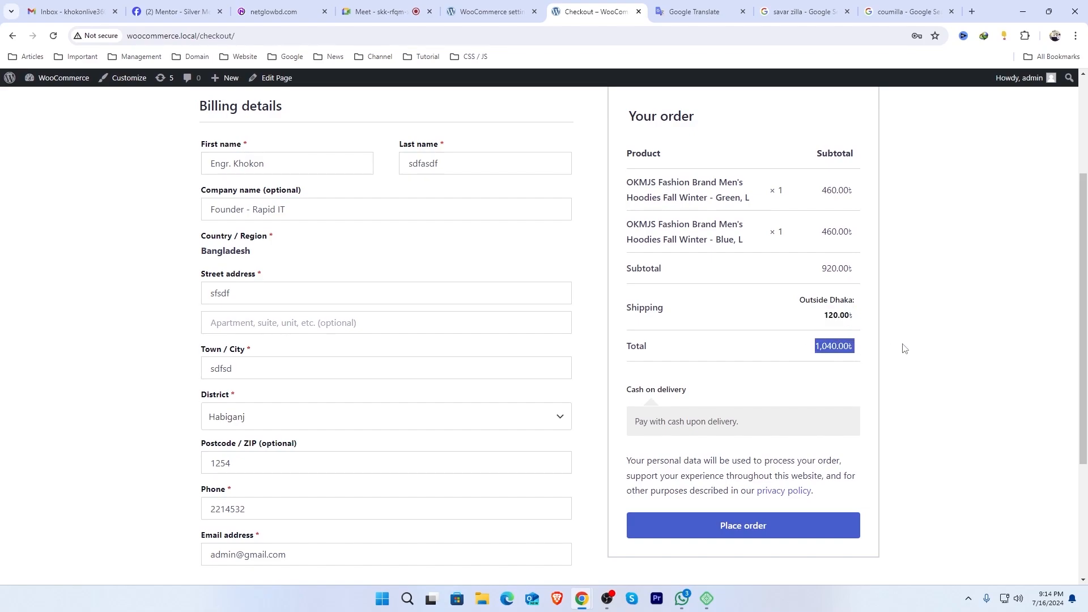
Switch to the ongoing Google Meet call
{"action": "left_click", "coordinate": [366, 7]}
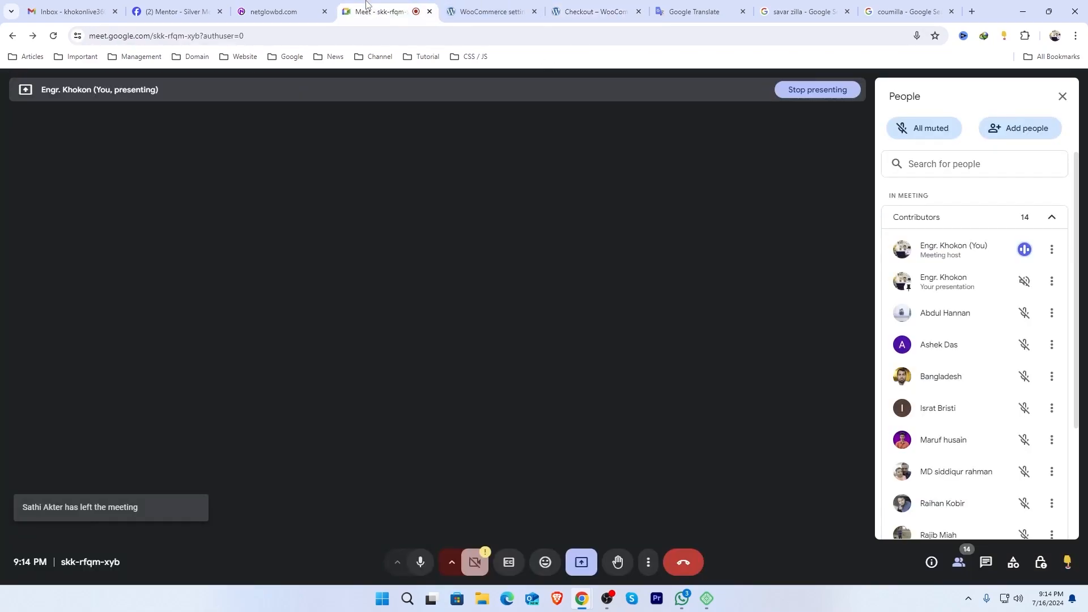
{"action": "left_click", "coordinate": [648, 561]}
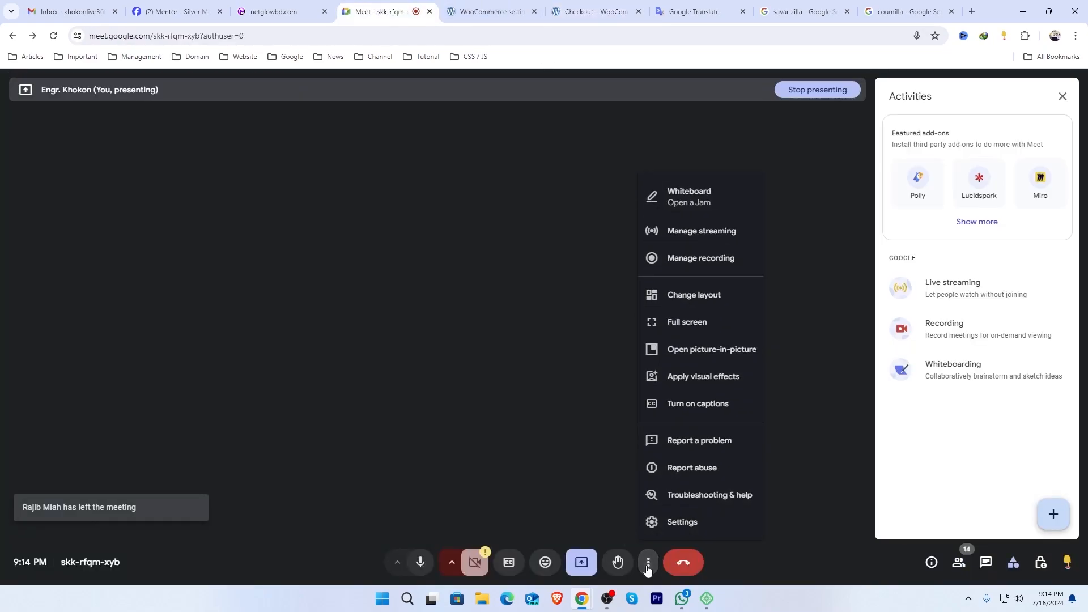
{"action": "left_click", "coordinate": [695, 296]}
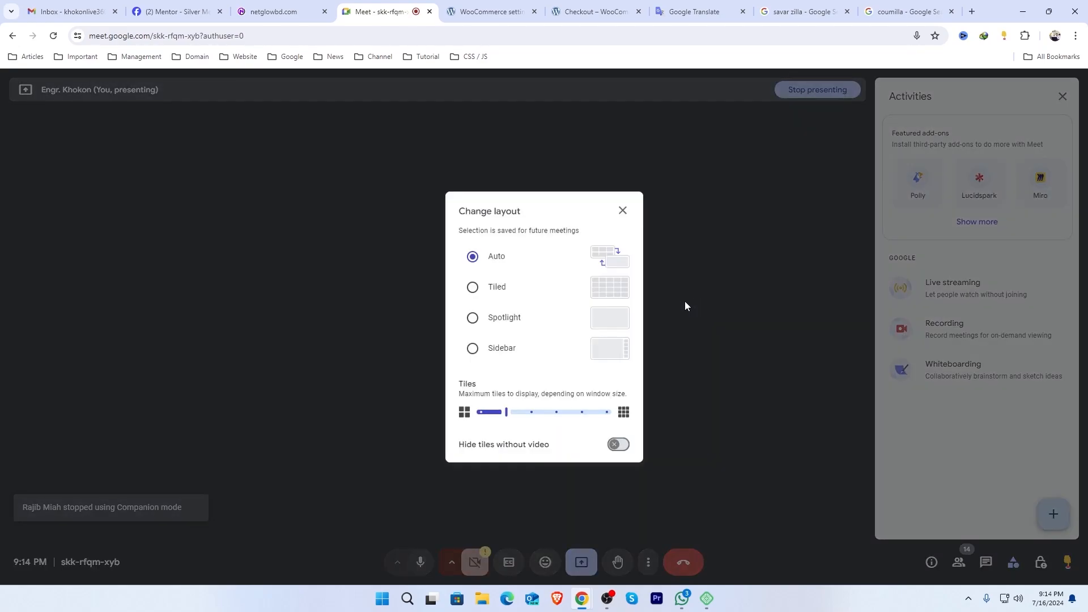
{"action": "key", "text": "Escape"}
{"action": "left_click", "coordinate": [1062, 96]}
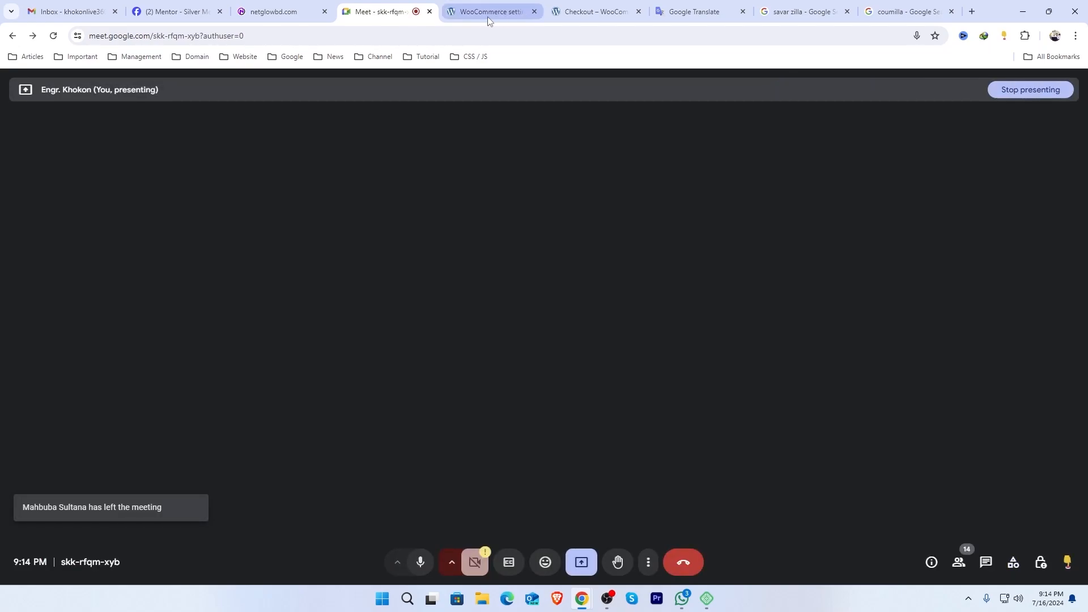
Return to the checkout page, look over the billing details and order summary, and place the cash on delivery order
{"action": "left_click", "coordinate": [493, 10]}
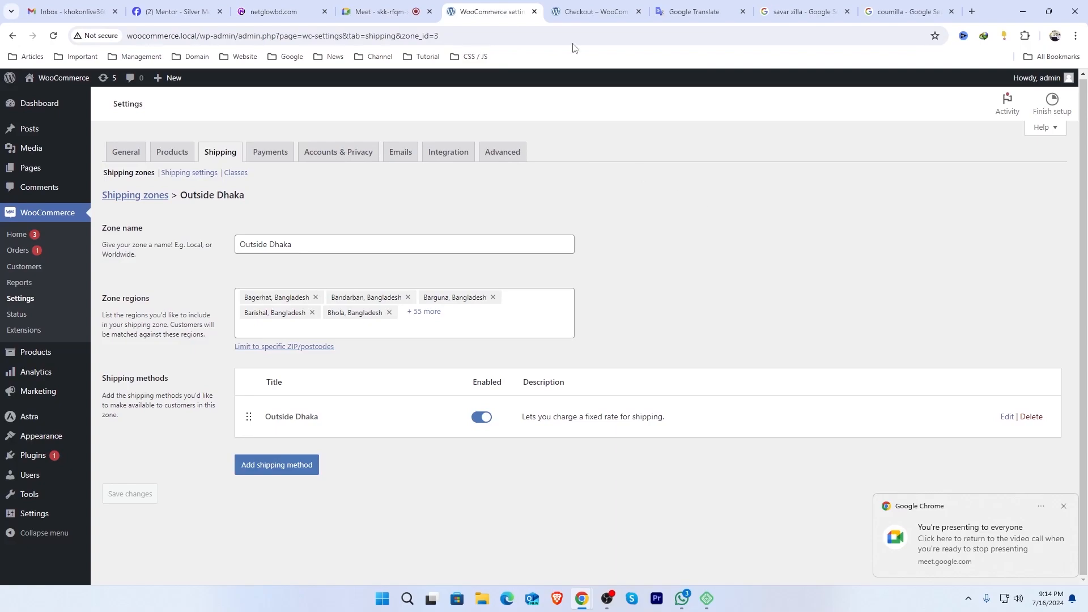
{"action": "left_click", "coordinate": [589, 11]}
{"action": "left_click", "coordinate": [1001, 288]}
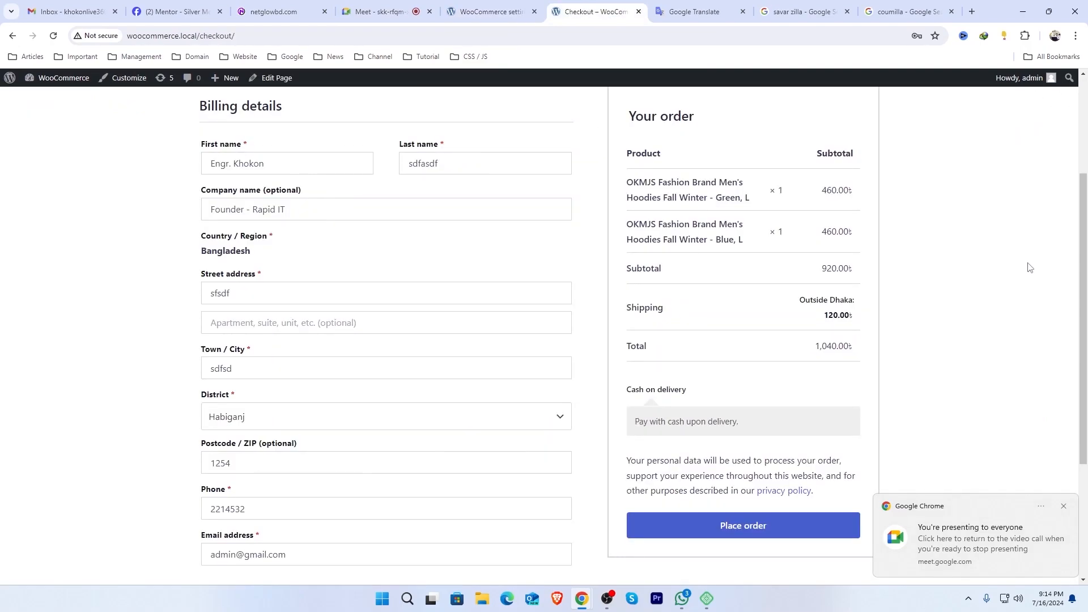
{"action": "scroll", "coordinate": [1030, 282], "scroll_direction": "up", "scroll_amount": 3}
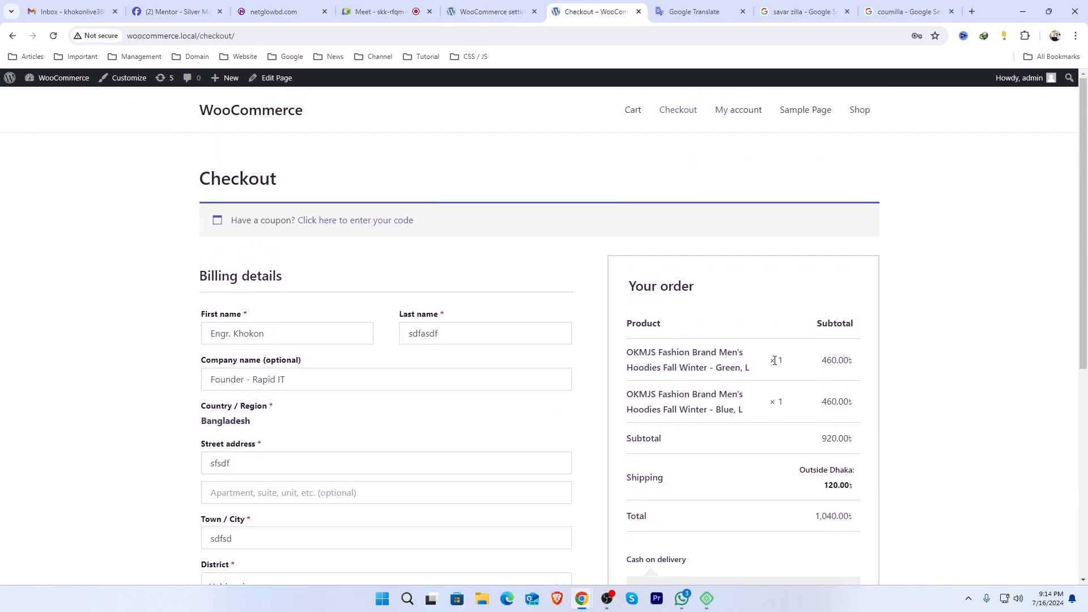
{"action": "scroll", "coordinate": [802, 362], "scroll_direction": "down", "scroll_amount": 5}
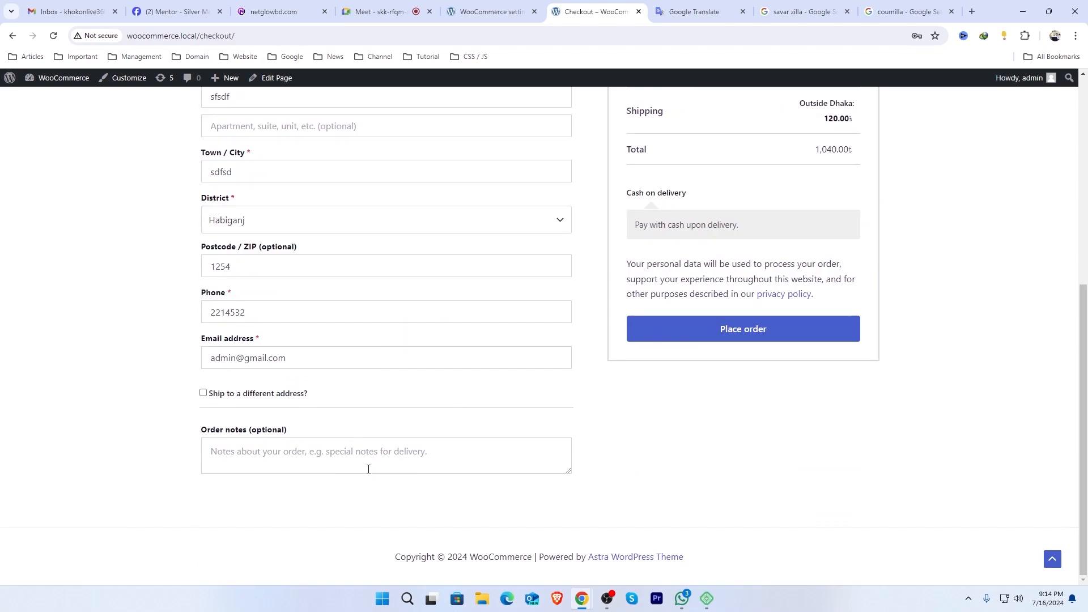
{"action": "scroll", "coordinate": [261, 262], "scroll_direction": "up", "scroll_amount": 3}
{"action": "scroll", "coordinate": [250, 245], "scroll_direction": "up", "scroll_amount": 2}
{"action": "scroll", "coordinate": [219, 301], "scroll_direction": "down", "scroll_amount": 4}
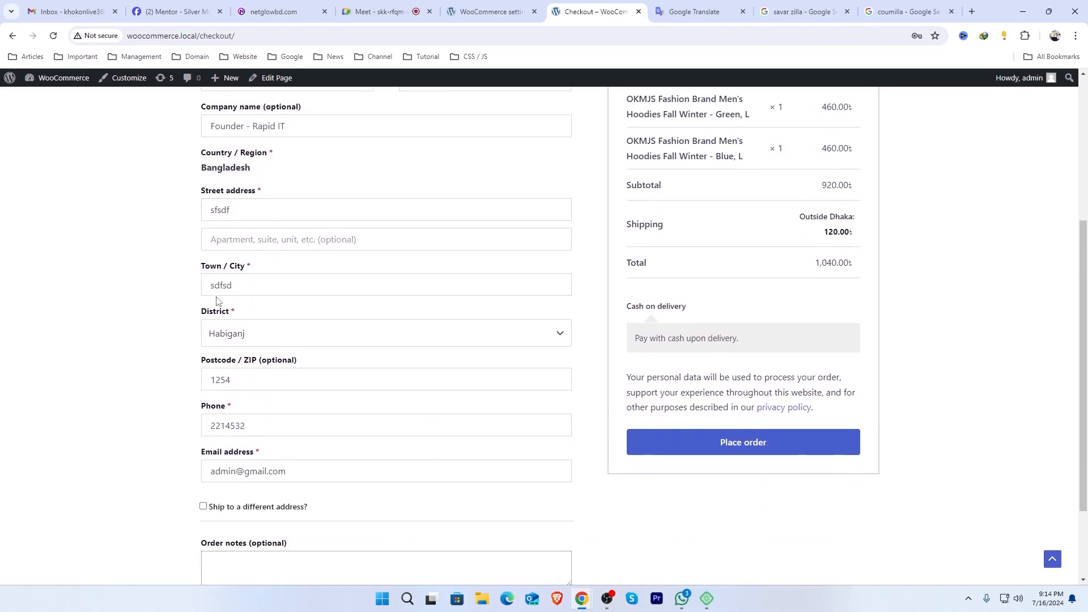
{"action": "left_click", "coordinate": [720, 328]}
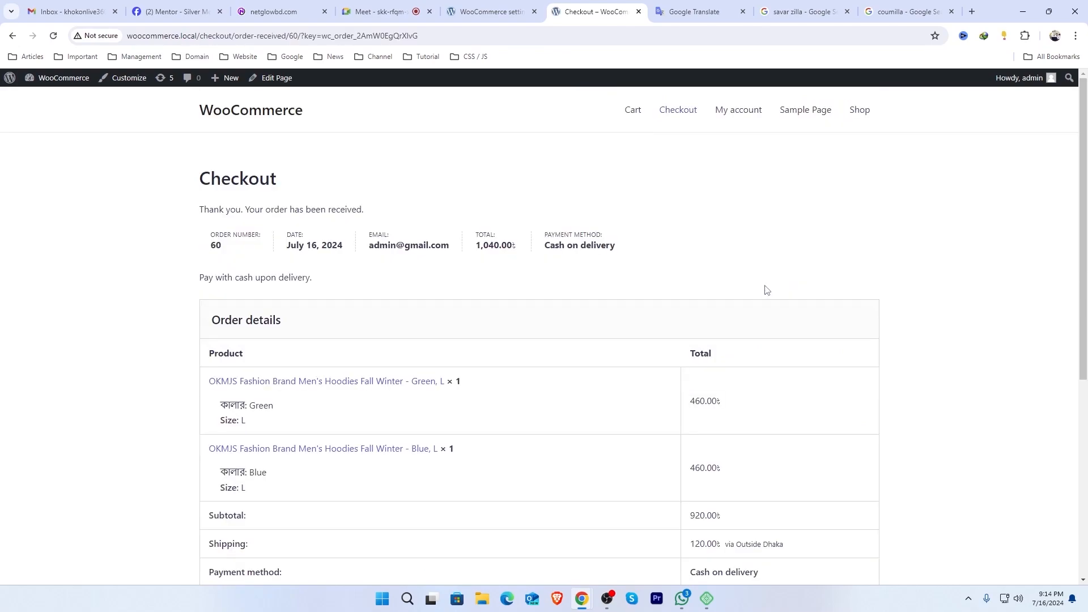
Review the order confirmation, including the order number, product lines, shipping charge, total, and billing and shipping addresses
{"action": "left_click_drag", "start_coordinate": [199, 209], "coordinate": [728, 241]}
{"action": "left_click", "coordinate": [728, 241]}
{"action": "left_click_drag", "start_coordinate": [617, 247], "coordinate": [211, 244]}
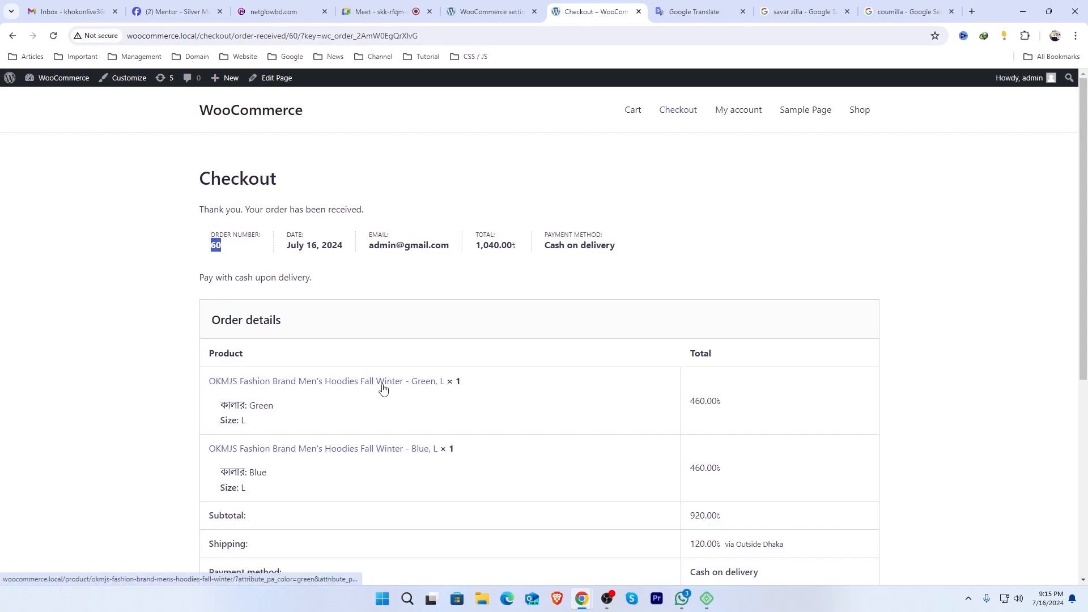
{"action": "scroll", "coordinate": [340, 430], "scroll_direction": "down", "scroll_amount": 1}
{"action": "scroll", "coordinate": [751, 354], "scroll_direction": "down", "scroll_amount": 3}
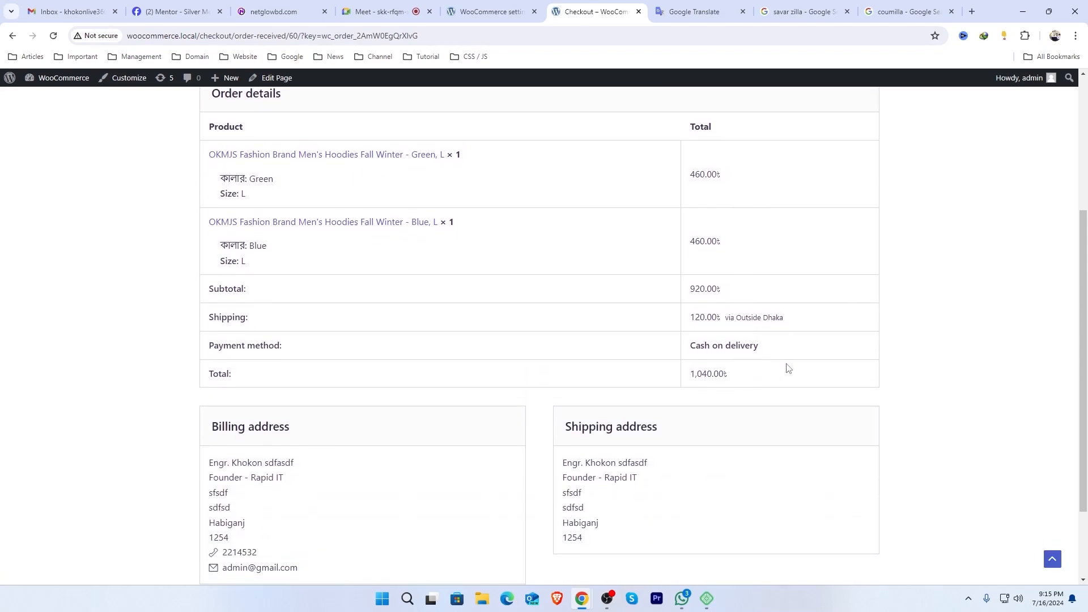
{"action": "scroll", "coordinate": [669, 374], "scroll_direction": "down", "scroll_amount": 2}
{"action": "left_click_drag", "start_coordinate": [202, 439], "coordinate": [73, 400]}
{"action": "left_click", "coordinate": [110, 387]}
{"action": "scroll", "coordinate": [189, 372], "scroll_direction": "up", "scroll_amount": 6}
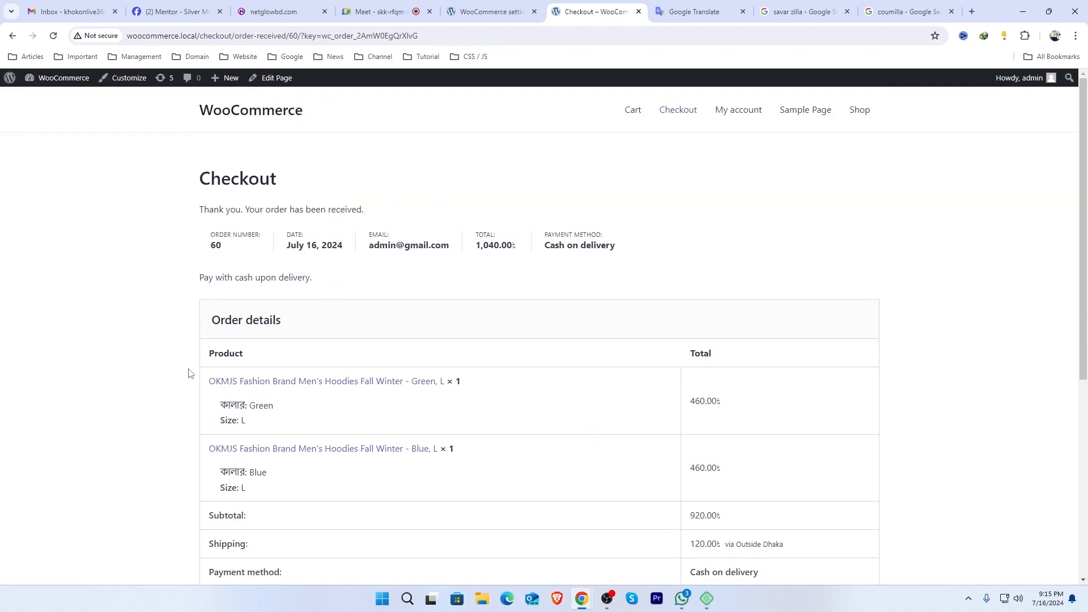
View the newest order's details from the customer account's order list
{"action": "left_click", "coordinate": [737, 109]}
{"action": "left_click", "coordinate": [242, 244]}
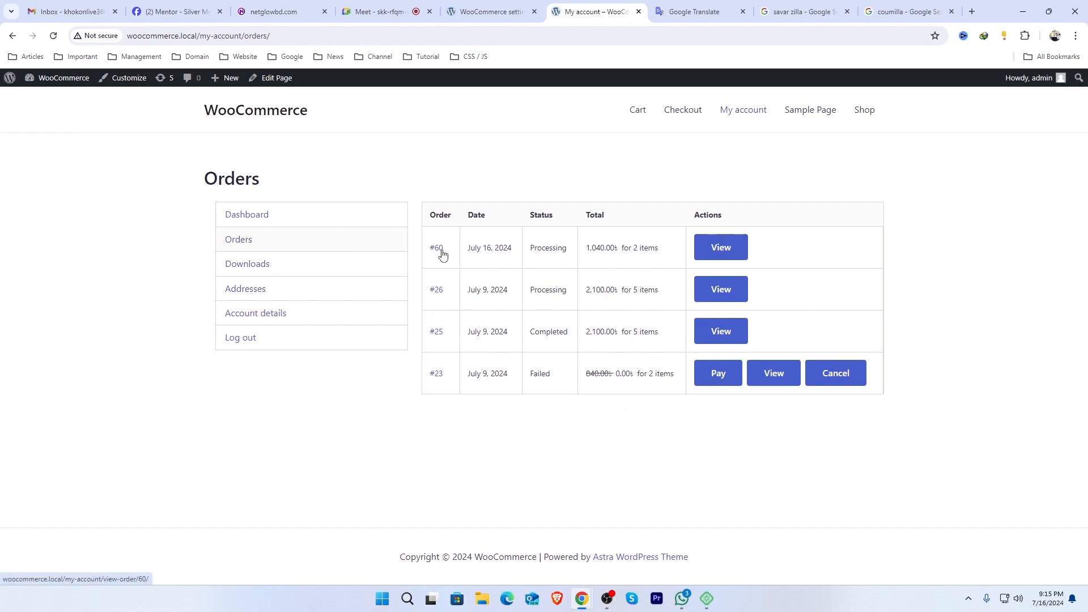
{"action": "left_click", "coordinate": [718, 259]}
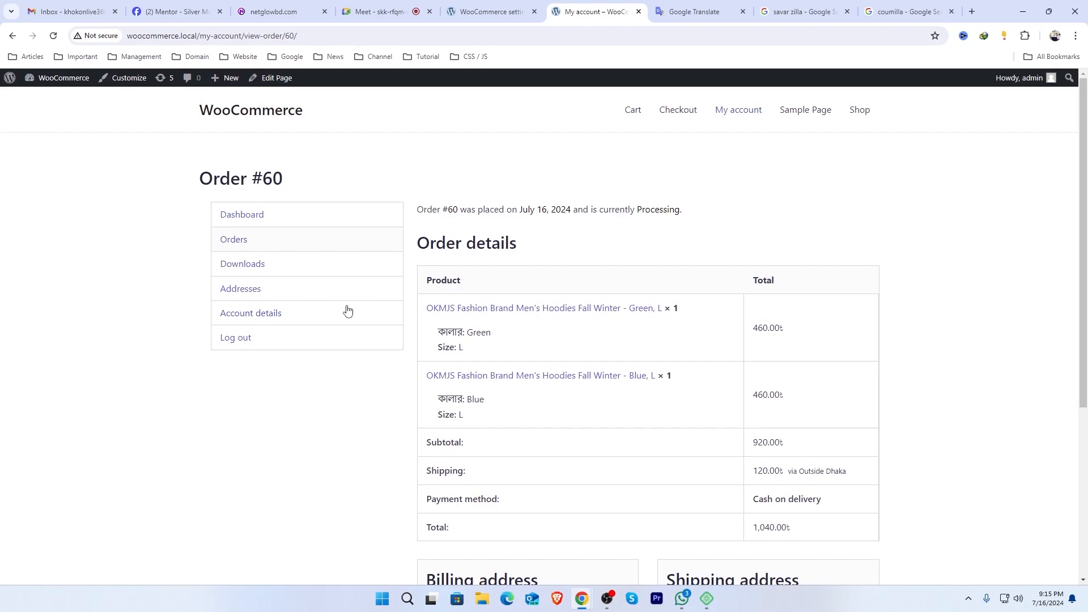
Open the WooCommerce admin orders list in a separate browser tab and check the newest order's total
{"action": "left_click", "coordinate": [498, 5]}
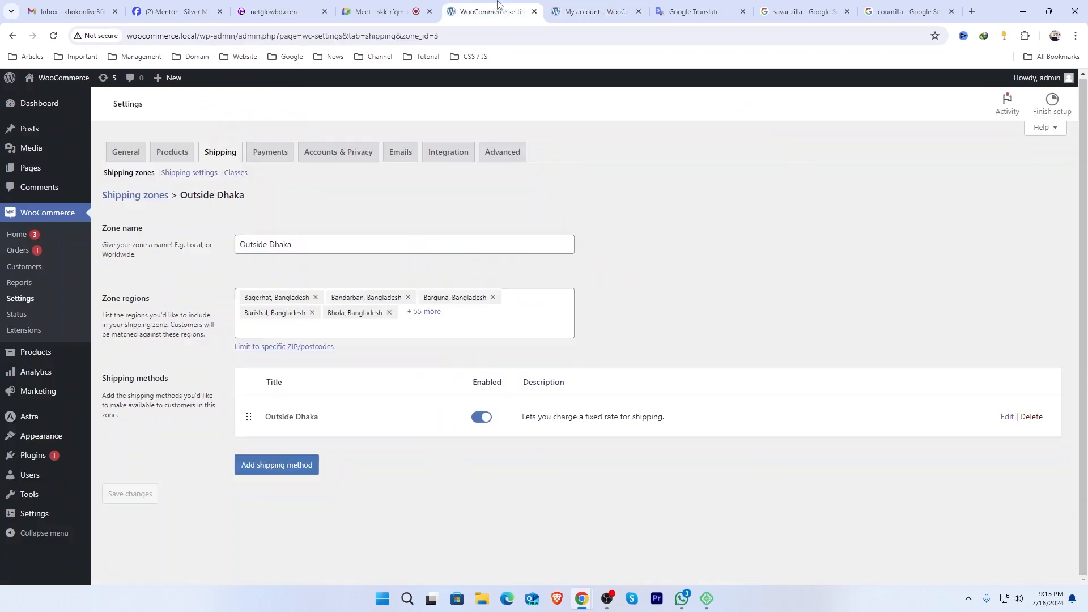
{"action": "middle_click", "coordinate": [20, 253]}
{"action": "left_click", "coordinate": [539, 9]}
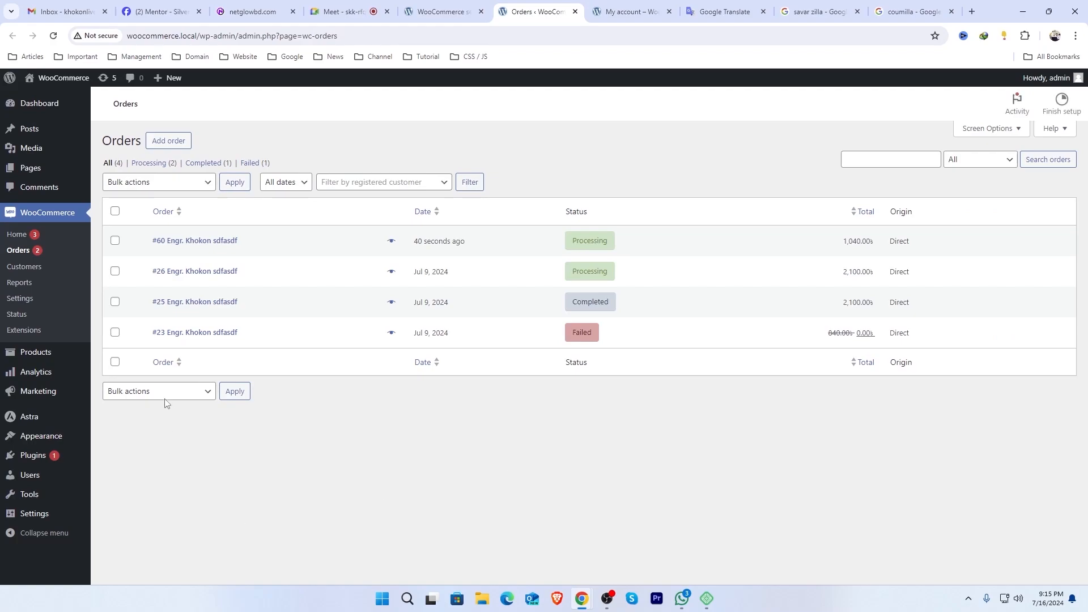
{"action": "left_click", "coordinate": [115, 333]}
{"action": "left_click", "coordinate": [115, 332]}
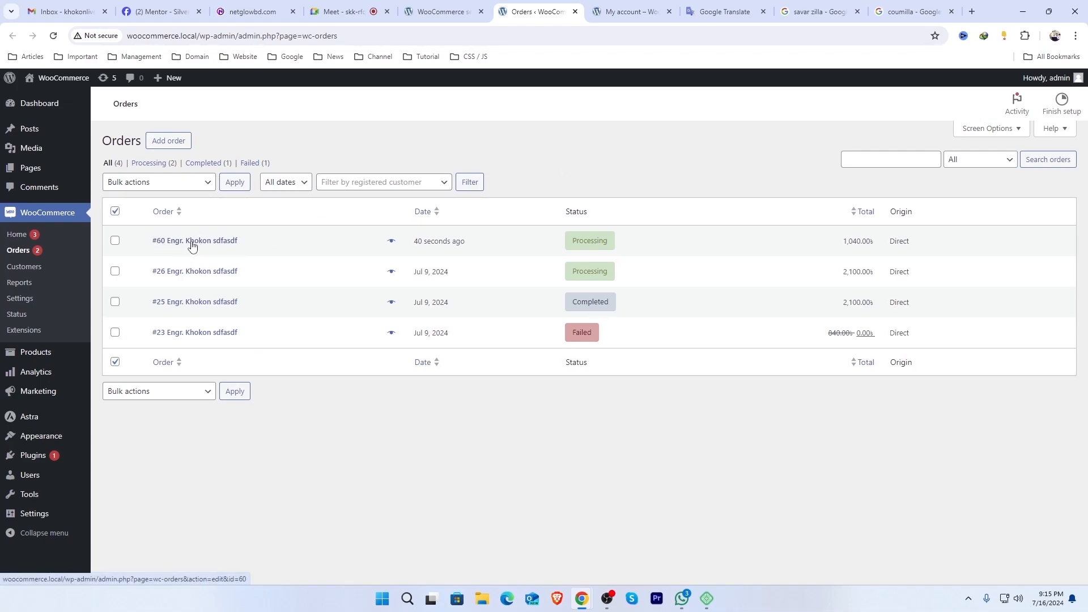
{"action": "left_click_drag", "start_coordinate": [860, 242], "coordinate": [843, 242]}
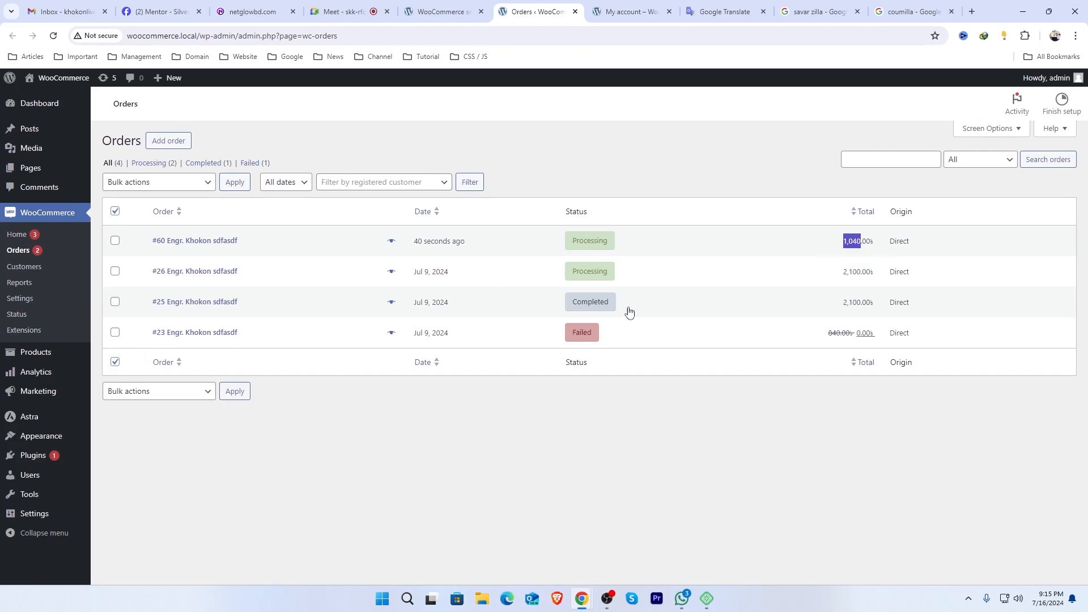
Open the newest order in the admin and examine its Outside Dhaka shipping line, the items covered and the charge
{"action": "left_click", "coordinate": [195, 241]}
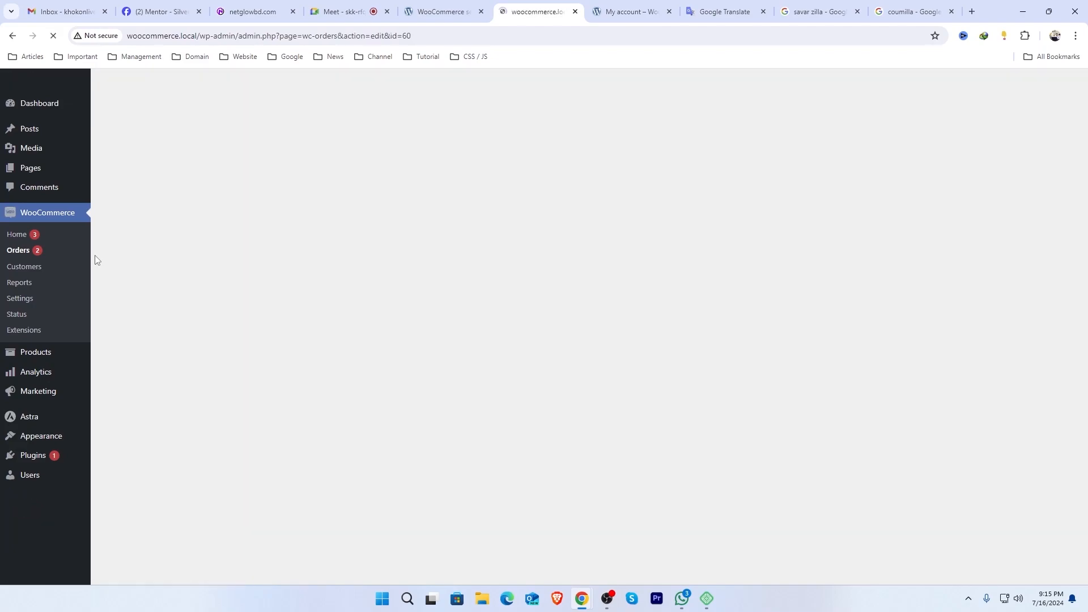
{"action": "scroll", "coordinate": [418, 306], "scroll_direction": "down", "scroll_amount": 3}
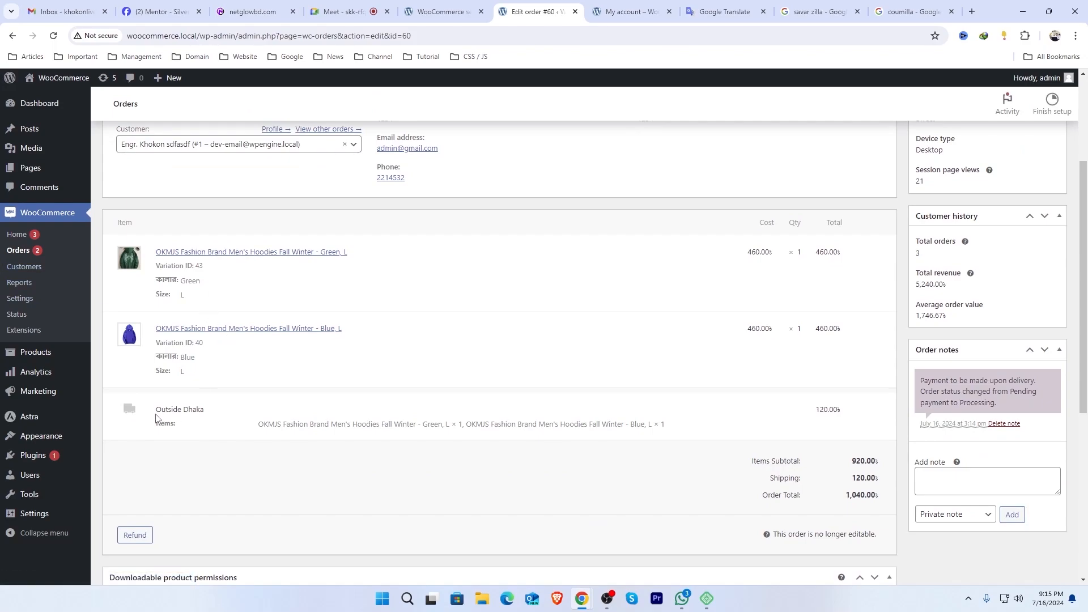
{"action": "left_click_drag", "start_coordinate": [155, 410], "coordinate": [675, 428]}
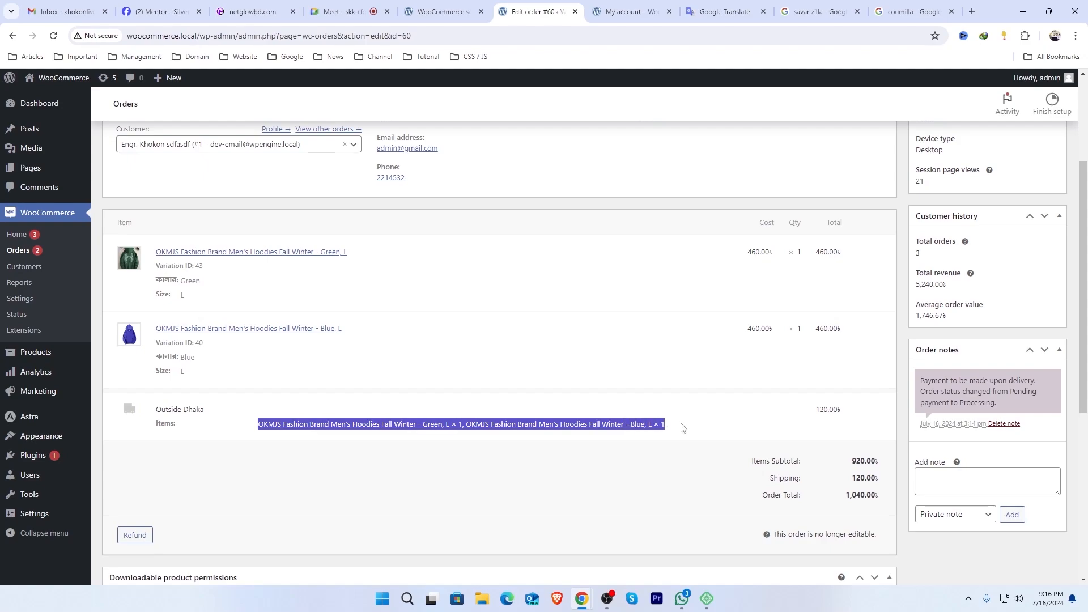
{"action": "left_click_drag", "start_coordinate": [844, 408], "coordinate": [815, 411]}
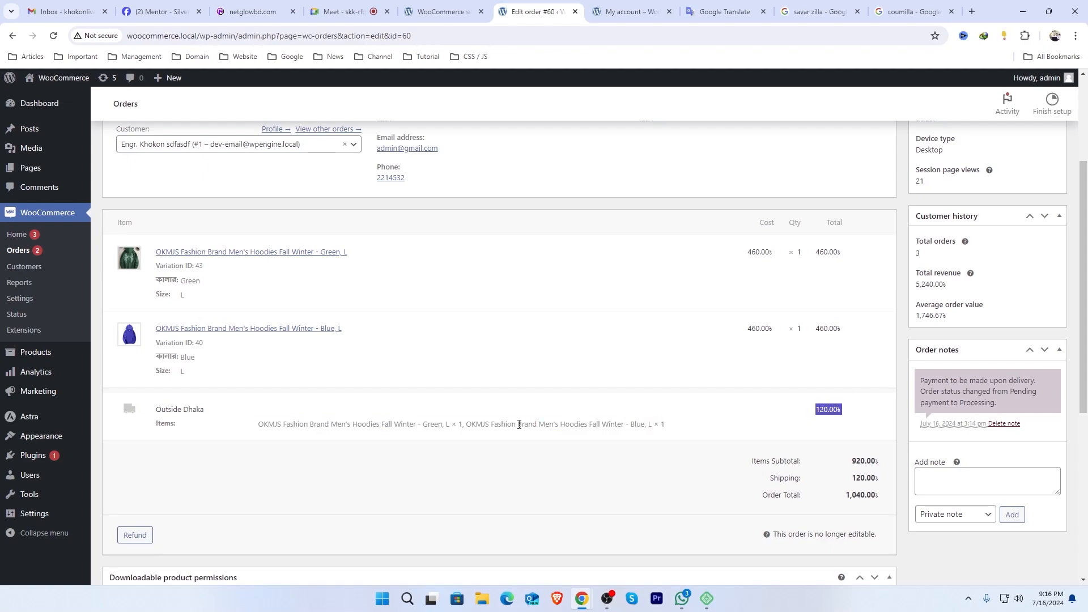
{"action": "scroll", "coordinate": [519, 425], "scroll_direction": "up", "scroll_amount": 3}
Add five OKMJS Fashion Brand Men's Hoodies Fall Winter in Blue, size M, to the cart from the storefront shop
{"action": "left_click", "coordinate": [628, 12]}
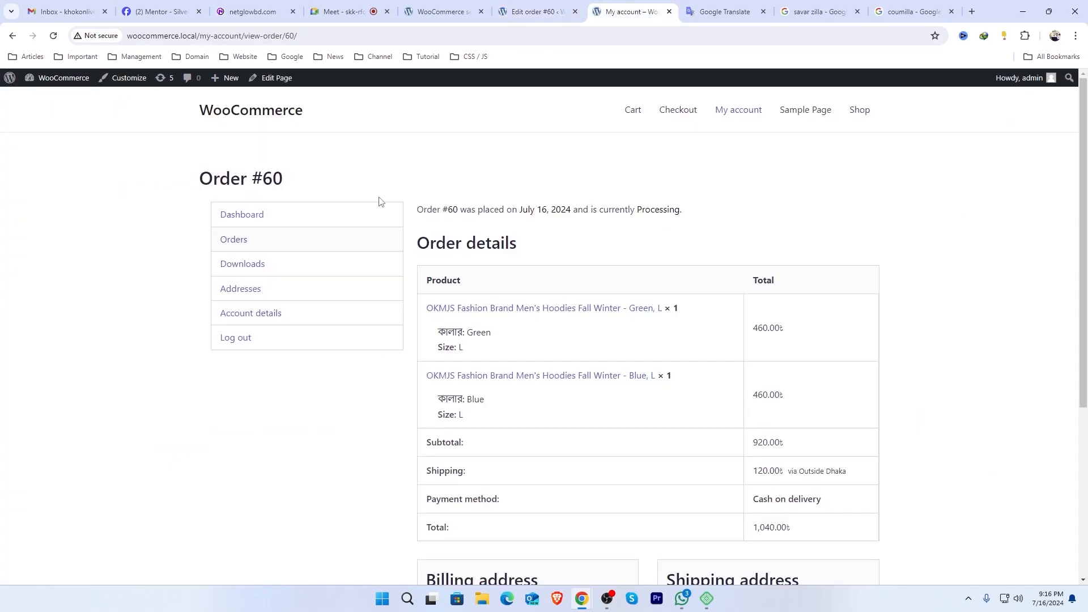
{"action": "left_click", "coordinate": [862, 111]}
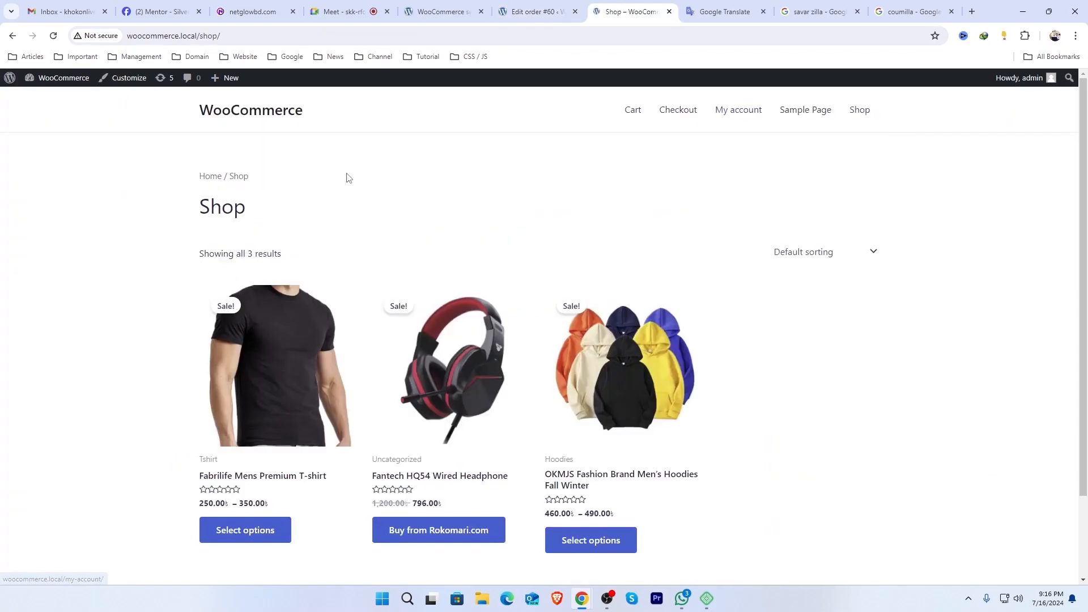
{"action": "left_click", "coordinate": [634, 371]}
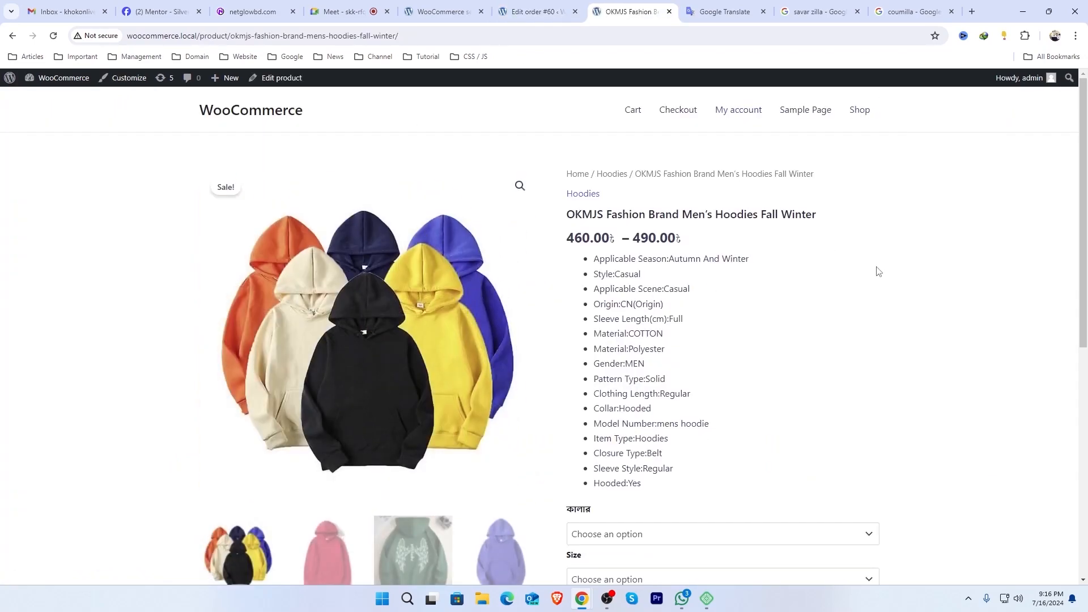
{"action": "scroll", "coordinate": [878, 272], "scroll_direction": "down", "scroll_amount": 5}
{"action": "left_click", "coordinate": [637, 252]}
{"action": "left_click", "coordinate": [620, 294]}
{"action": "left_click", "coordinate": [622, 297]}
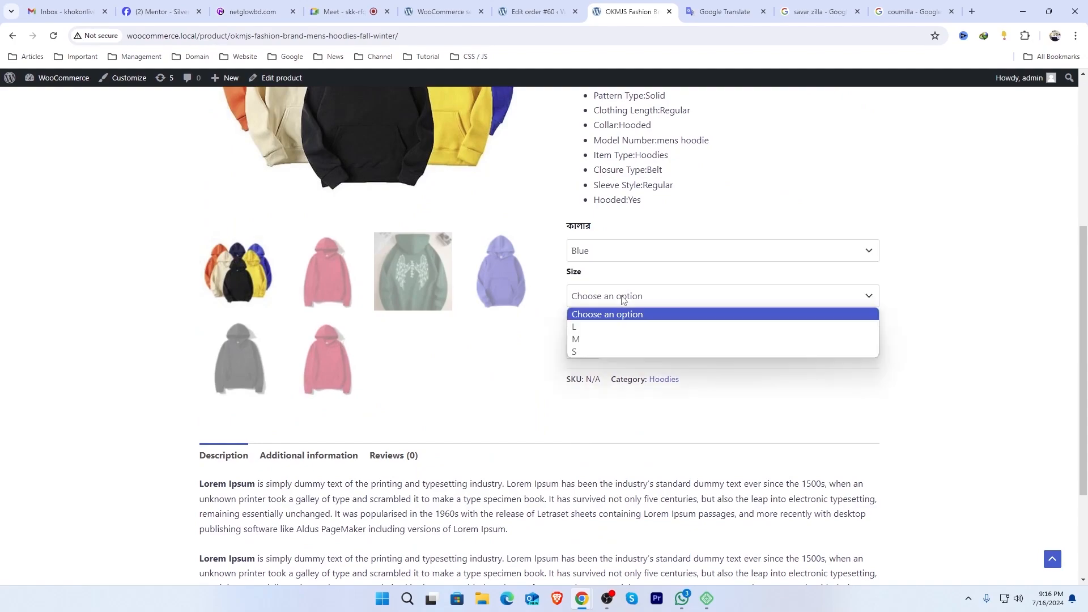
{"action": "left_click", "coordinate": [583, 339]}
{"action": "double_click", "coordinate": [586, 390]}
{"action": "type", "text": "5"}
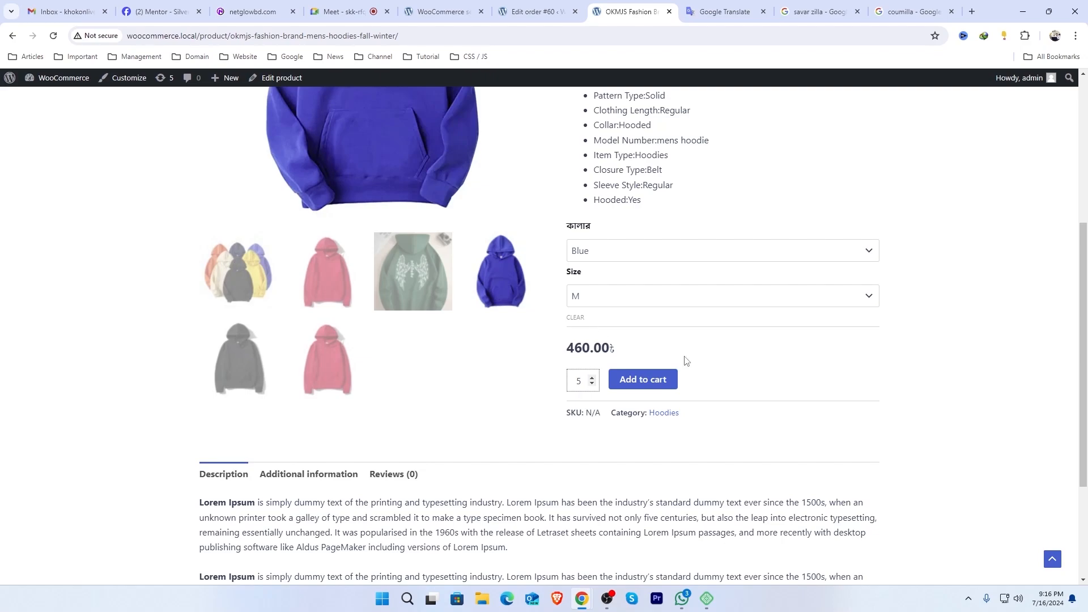
{"action": "left_click", "coordinate": [644, 380]}
Recheck the shipping amount in the totals of the placed order on its admin edit page
{"action": "scroll", "coordinate": [722, 306], "scroll_direction": "down", "scroll_amount": 3}
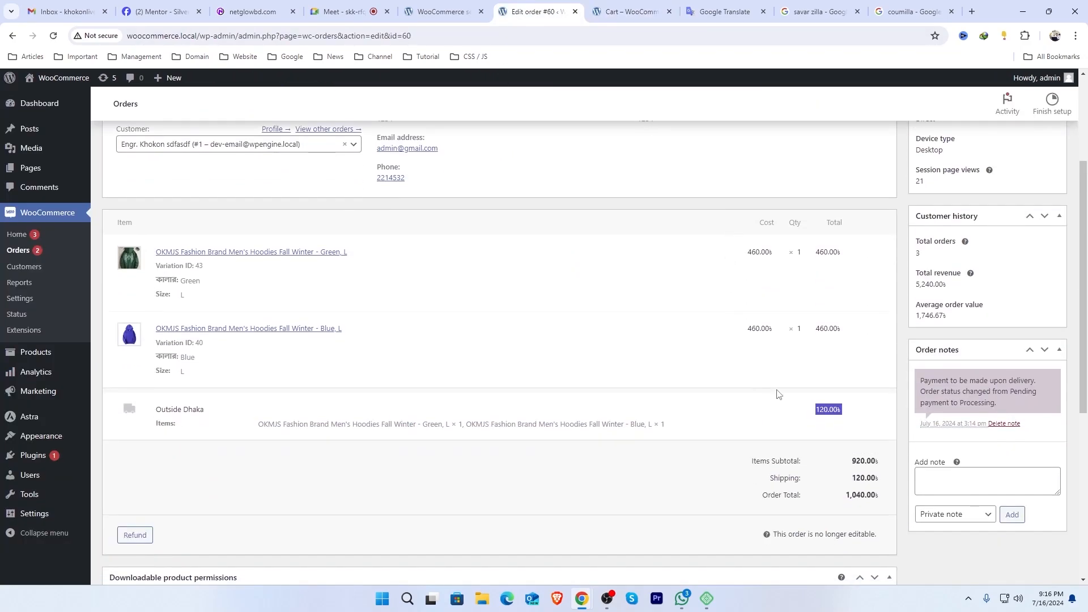
{"action": "scroll", "coordinate": [827, 351], "scroll_direction": "down", "scroll_amount": 3}
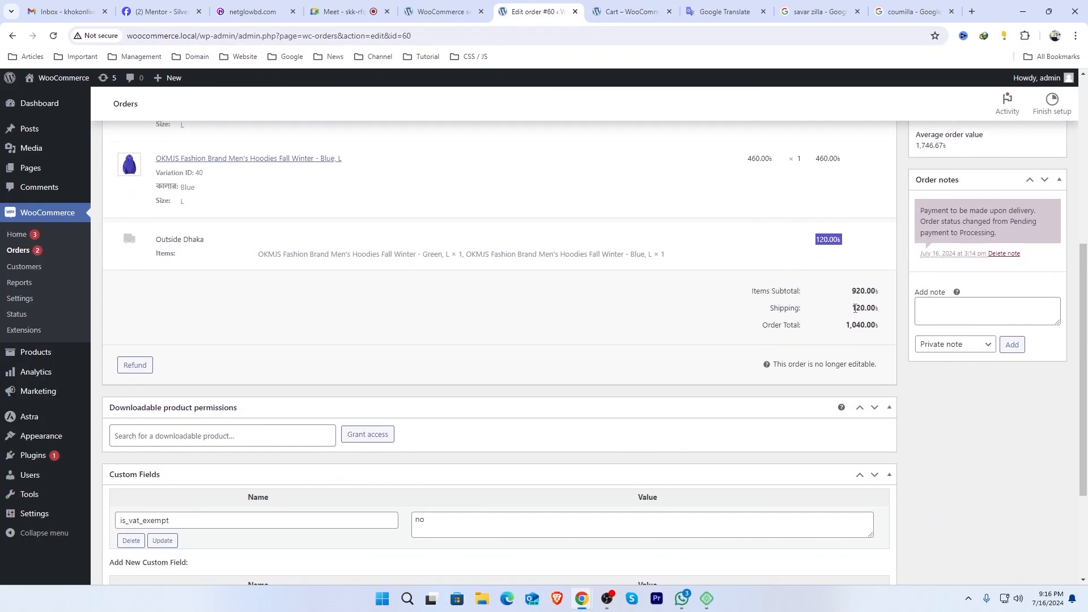
{"action": "left_click_drag", "start_coordinate": [851, 307], "coordinate": [875, 308]}
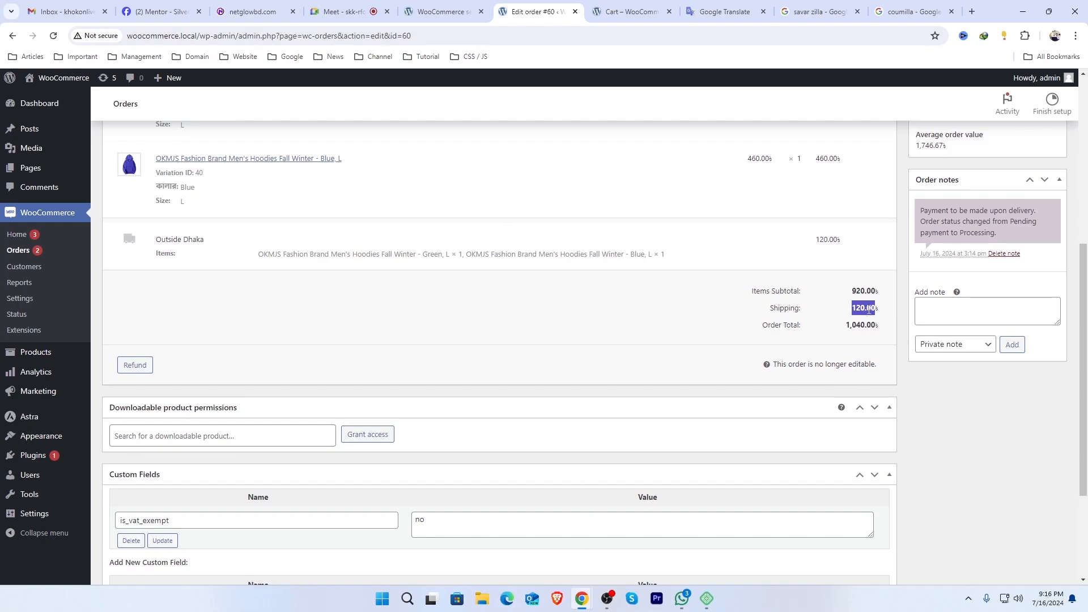
Return to the storefront cart and proceed to checkout with the five hoodies
{"action": "left_click", "coordinate": [629, 11]}
{"action": "scroll", "coordinate": [958, 388], "scroll_direction": "down", "scroll_amount": 2}
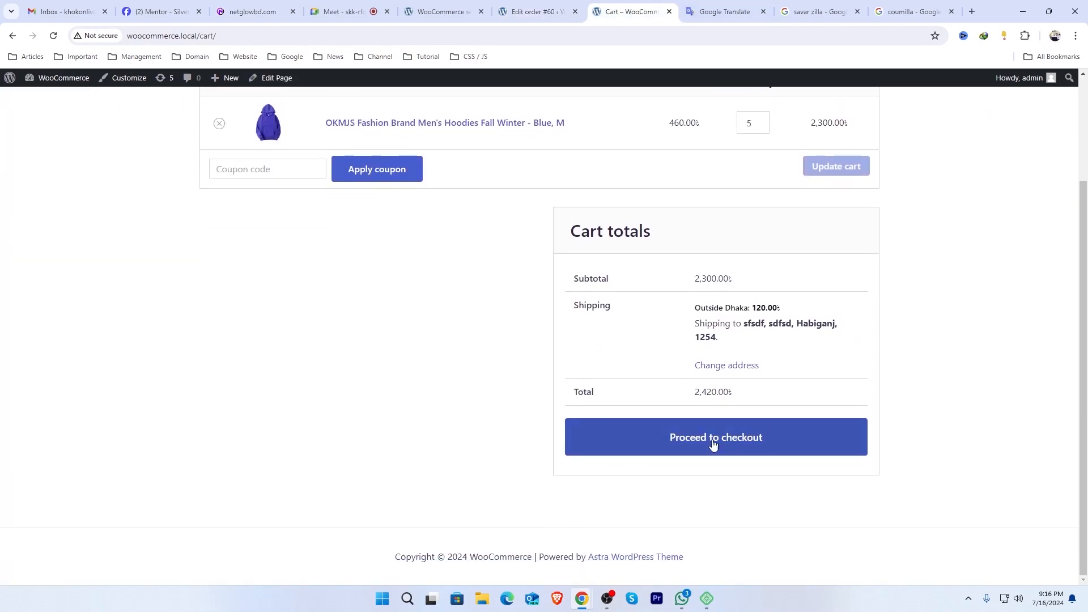
{"action": "left_click", "coordinate": [717, 438]}
Compare the item quantity, subtotal and Outside Dhaka shipping charge in the checkout order summary
{"action": "mouse_move", "coordinate": [784, 247]}
{"action": "left_mouse_down"}
{"action": "mouse_move", "coordinate": [769, 245]}
{"action": "mouse_move", "coordinate": [782, 250]}
{"action": "left_mouse_up"}
{"action": "left_click", "coordinate": [828, 260]}
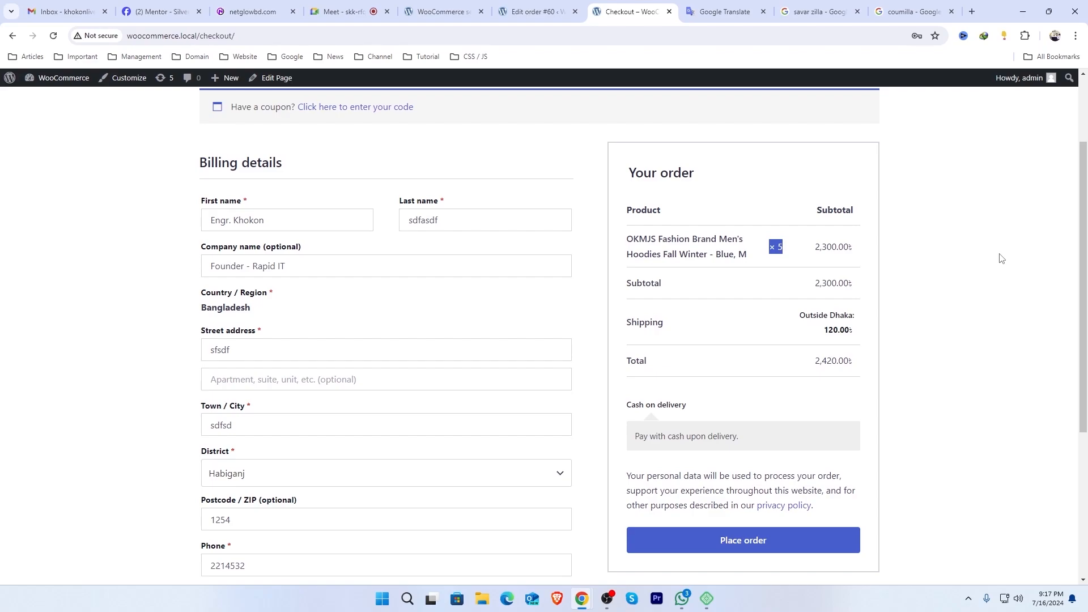
{"action": "mouse_move", "coordinate": [823, 330]}
{"action": "left_mouse_down"}
{"action": "mouse_move", "coordinate": [857, 335]}
{"action": "mouse_move", "coordinate": [825, 336]}
{"action": "left_mouse_up"}
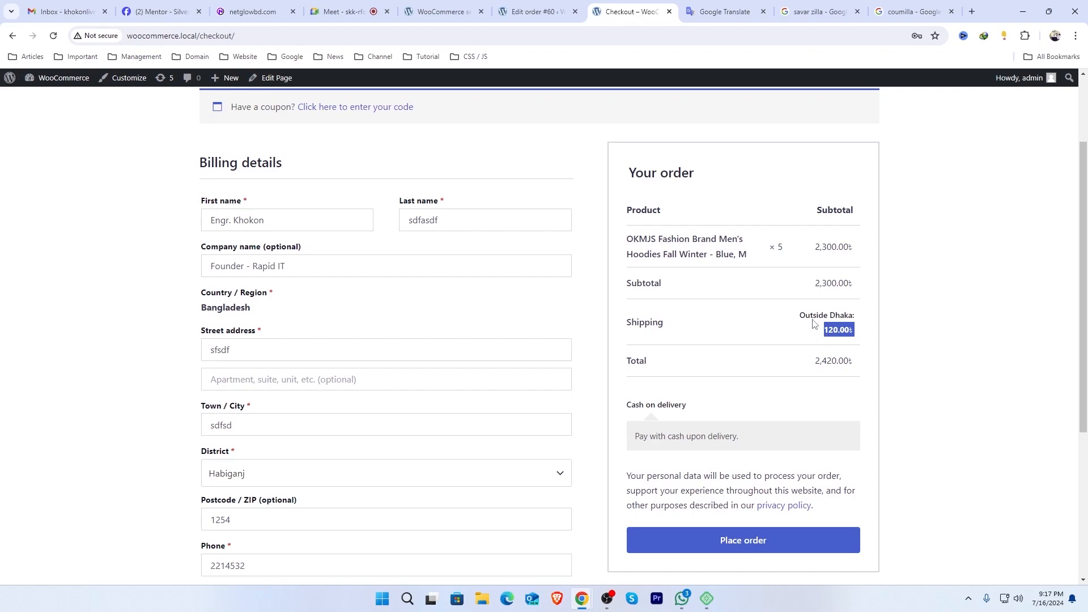
{"action": "left_click_drag", "start_coordinate": [800, 316], "coordinate": [852, 331]}
{"action": "left_click", "coordinate": [943, 309]}
{"action": "left_click_drag", "start_coordinate": [810, 282], "coordinate": [847, 285]}
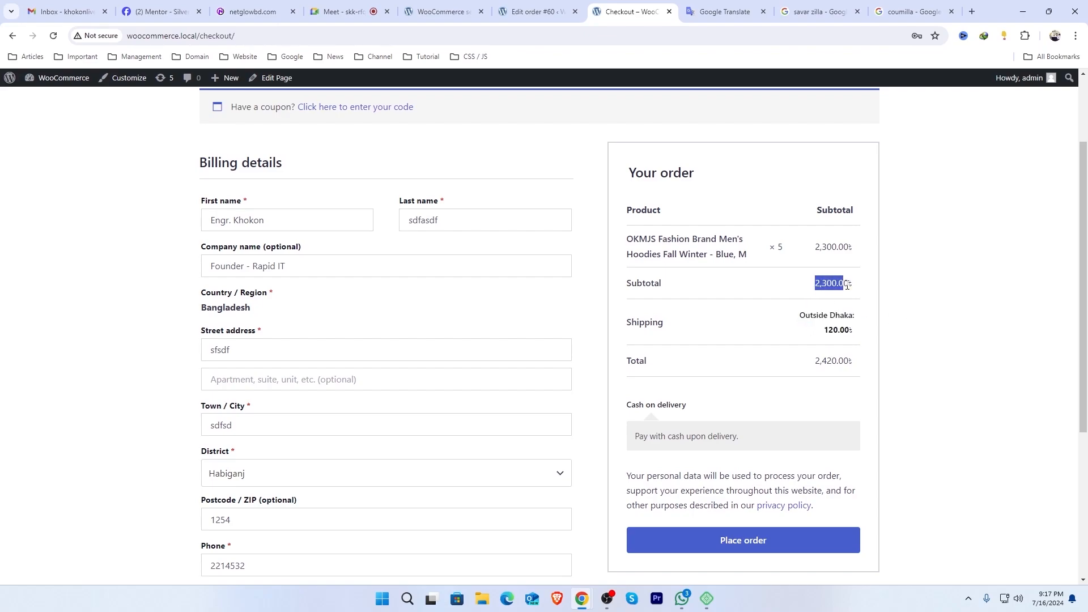
{"action": "left_click", "coordinate": [962, 292]}
{"action": "left_click_drag", "start_coordinate": [823, 335], "coordinate": [857, 335]}
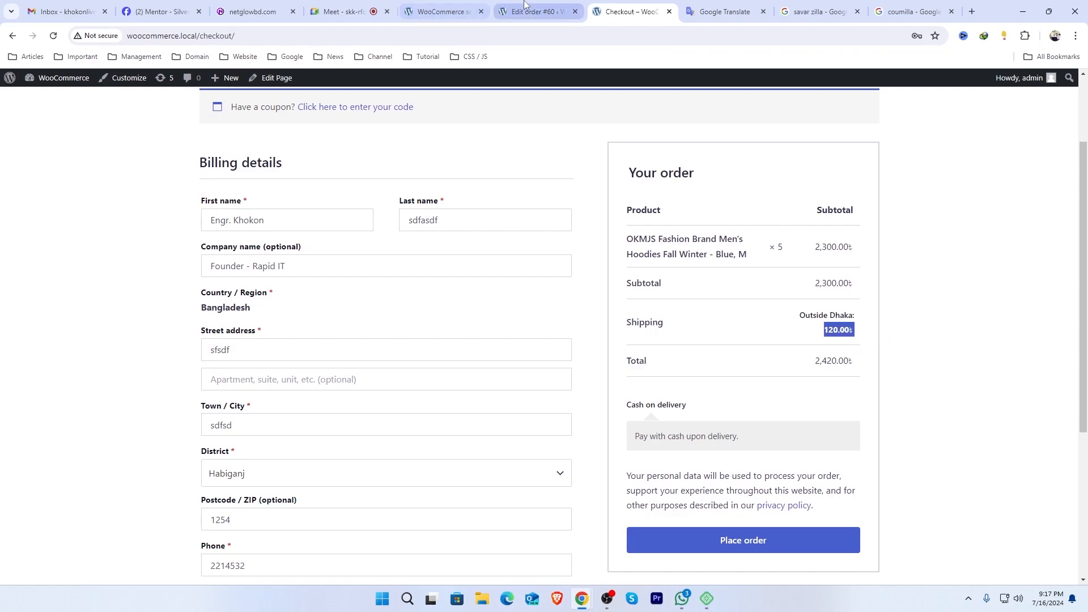
Return to the shipping zones list in the WooCommerce settings and open the Inside Dhaka zone for editing
{"action": "left_click_drag", "start_coordinate": [447, 10], "coordinate": [524, 8]}
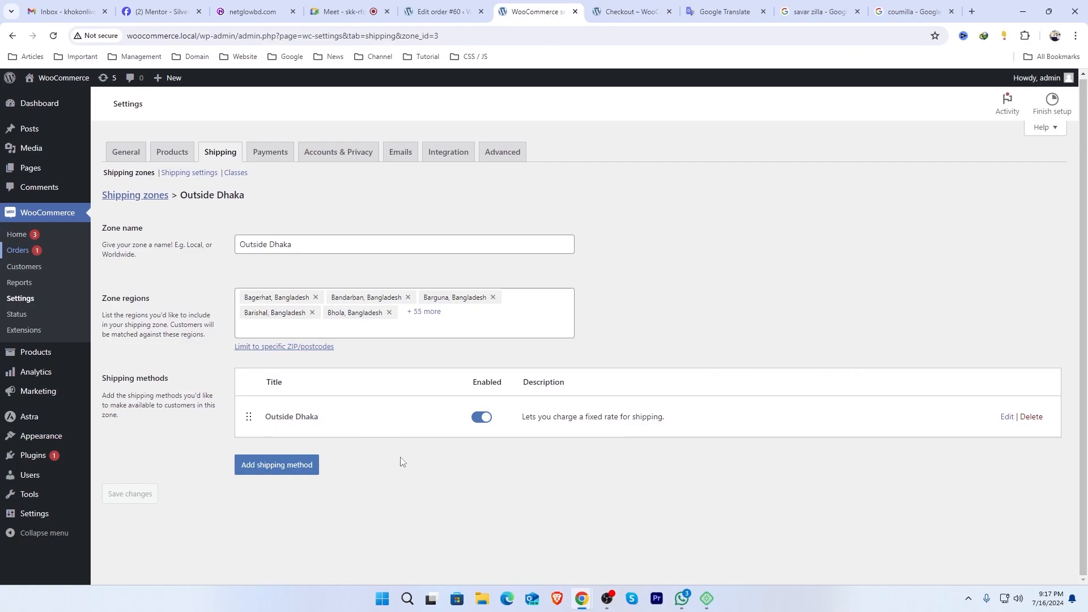
{"action": "left_click", "coordinate": [141, 174]}
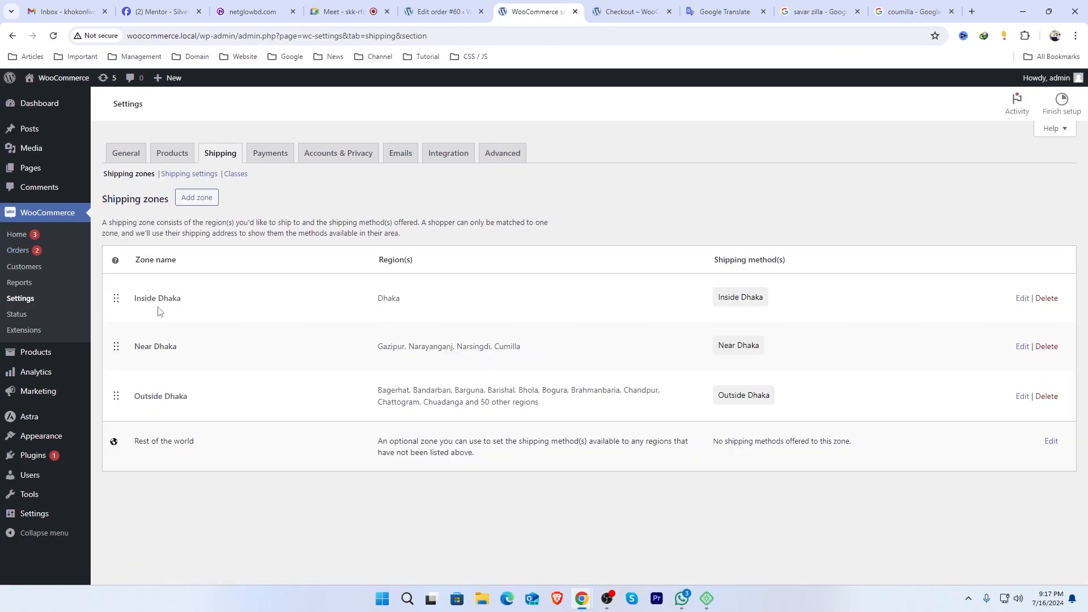
{"action": "left_click", "coordinate": [1023, 299]}
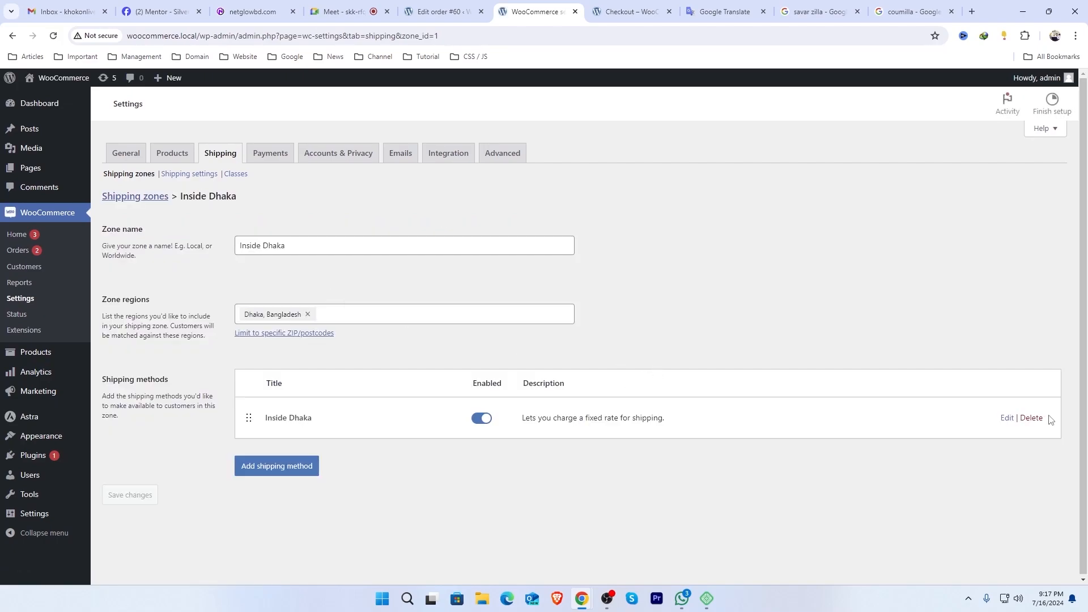
Set the Inside Dhaka flat rate cost to 60.00 multiplied by the item quantity, using the qty placeholder, and save it
{"action": "left_click", "coordinate": [1007, 418]}
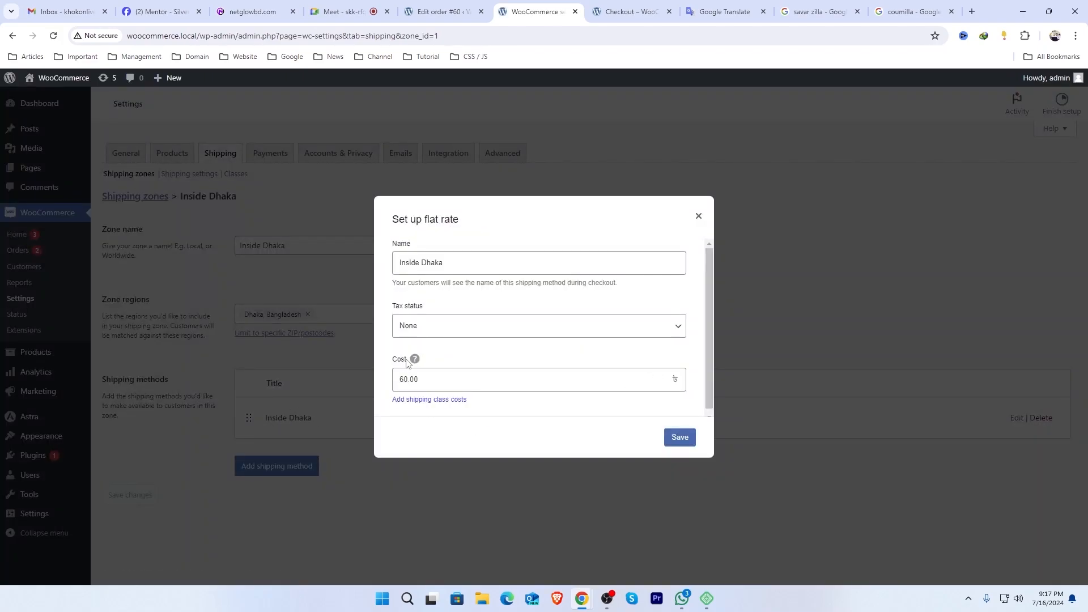
{"action": "double_click", "coordinate": [570, 377]}
{"action": "left_click", "coordinate": [524, 378]}
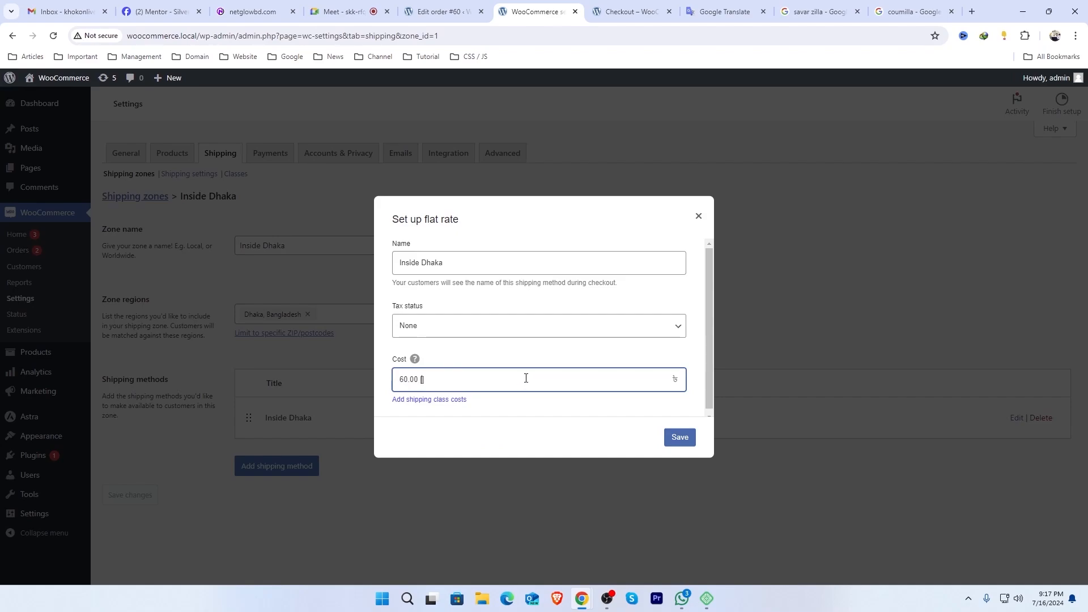
{"action": "key", "text": "Left"}
{"action": "type", "text": "*qty"}
{"action": "left_click_drag", "start_coordinate": [452, 379], "coordinate": [370, 385]}
{"action": "left_click", "coordinate": [454, 381]}
{"action": "left_click", "coordinate": [678, 438]}
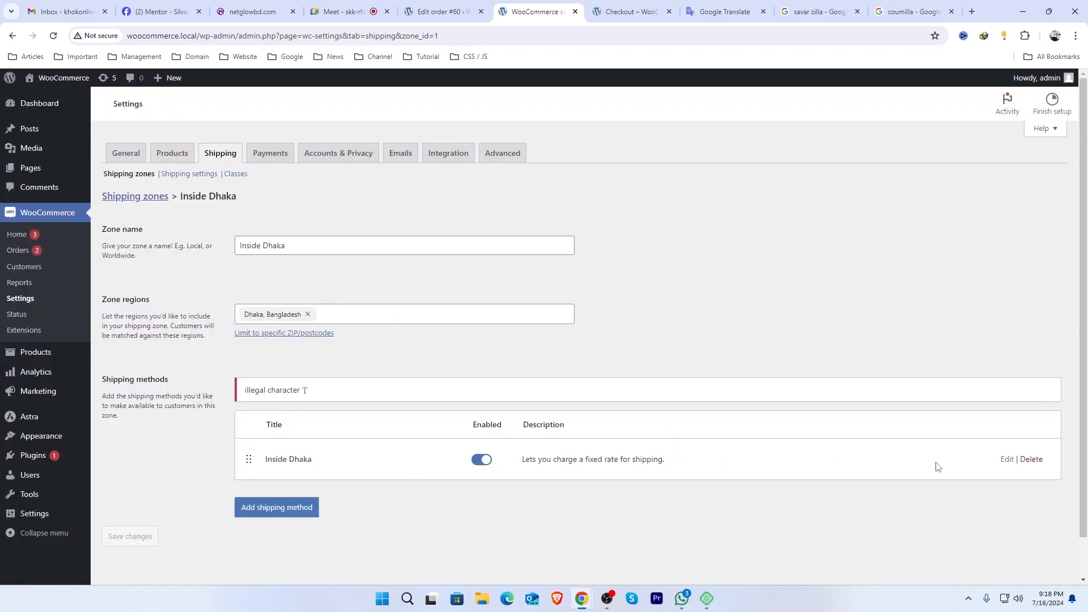
{"action": "left_click", "coordinate": [1008, 459]}
{"action": "left_click", "coordinate": [610, 180]}
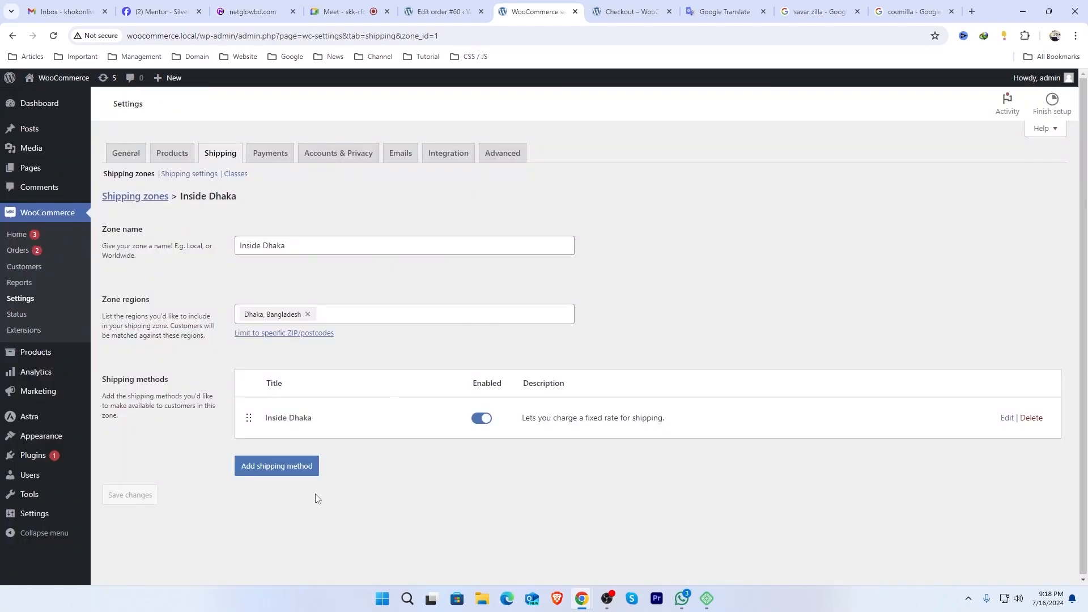
Change the billing district on the storefront checkout to Dhaka and check the shipping charge in the order summary
{"action": "key", "text": "ctrl+Tab"}
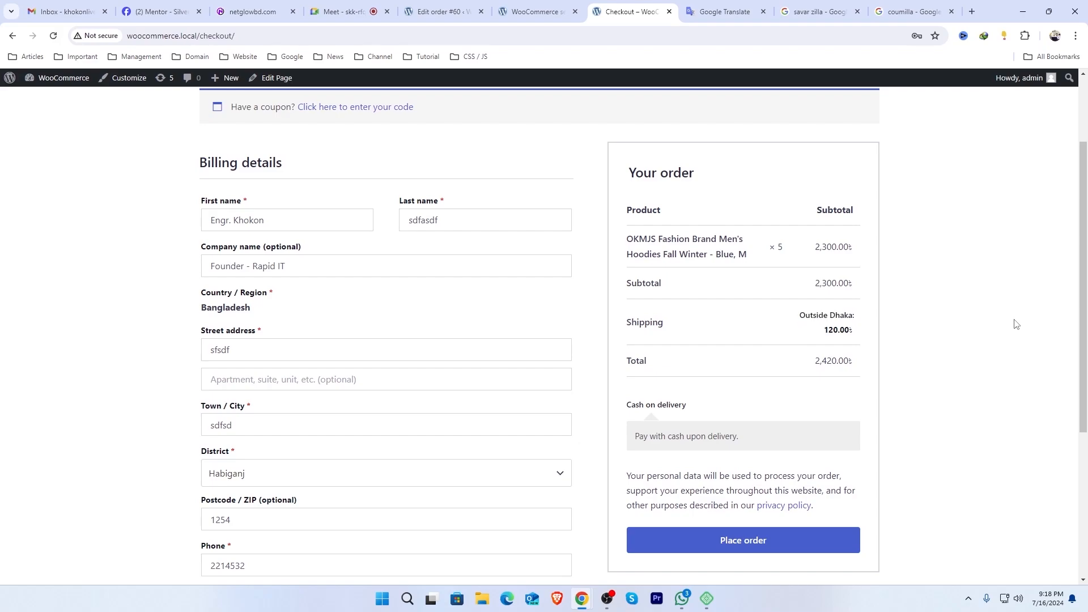
{"action": "left_click", "coordinate": [260, 475]}
{"action": "scroll", "coordinate": [272, 385], "scroll_direction": "up", "scroll_amount": 1}
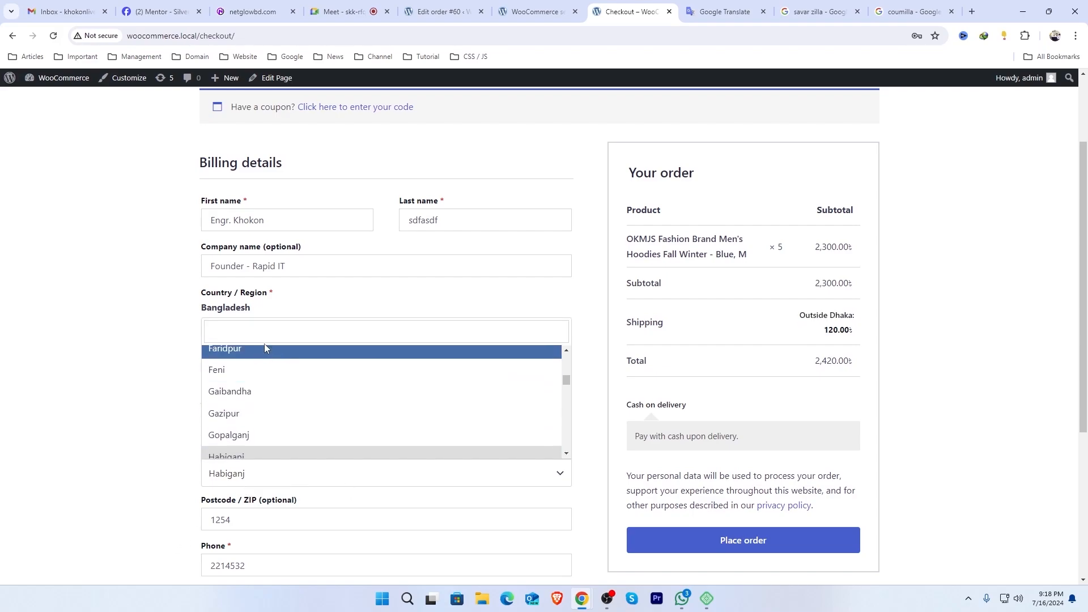
{"action": "type", "text": "dhaka"}
{"action": "key", "text": "Return"}
{"action": "left_click_drag", "start_coordinate": [823, 330], "coordinate": [861, 336]}
{"action": "left_click_drag", "start_coordinate": [664, 324], "coordinate": [622, 321]}
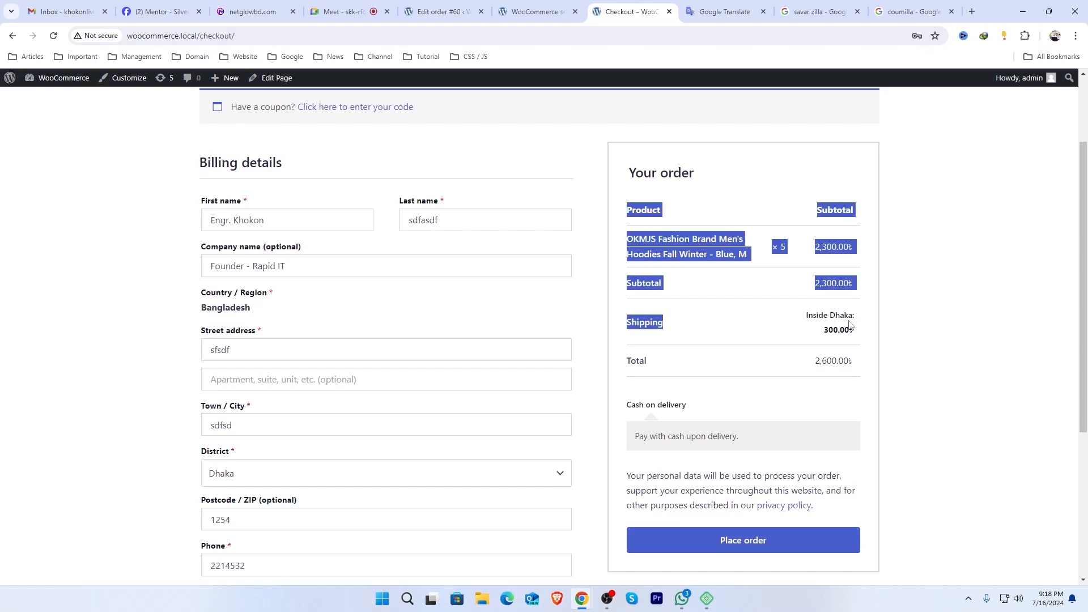
{"action": "left_click", "coordinate": [827, 329]}
{"action": "left_click_drag", "start_coordinate": [825, 330], "coordinate": [854, 331]}
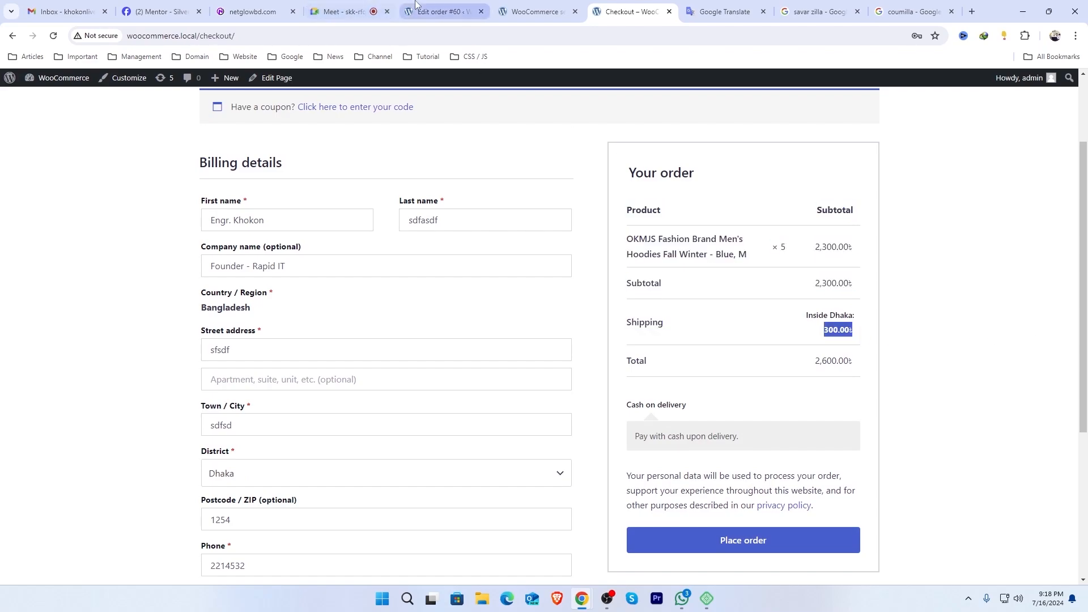
{"action": "left_click", "coordinate": [340, 11]}
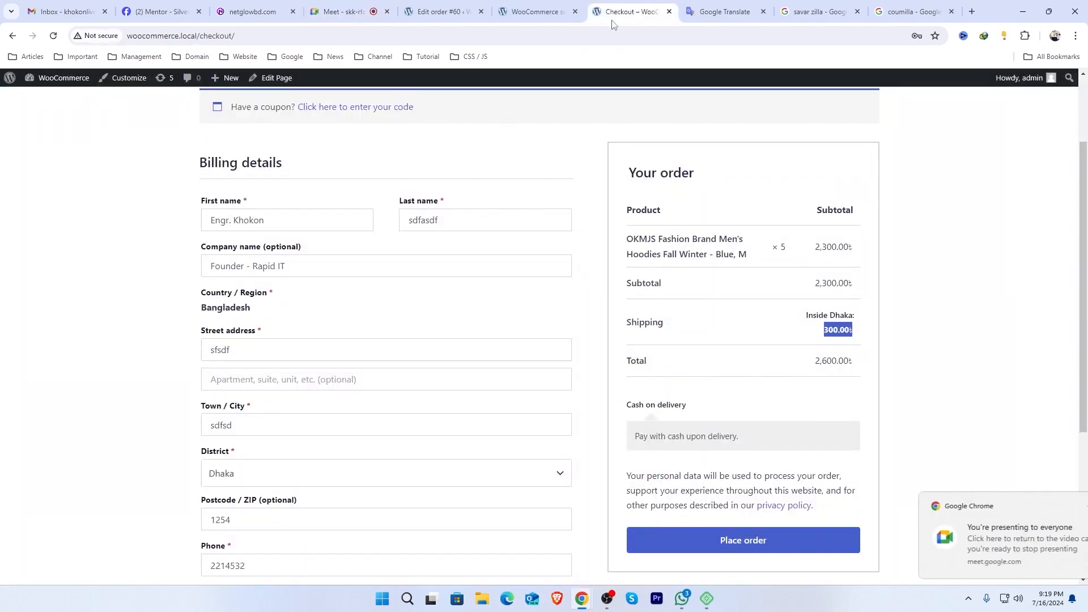
{"action": "left_click", "coordinate": [623, 12]}
{"action": "left_click", "coordinate": [947, 321]}
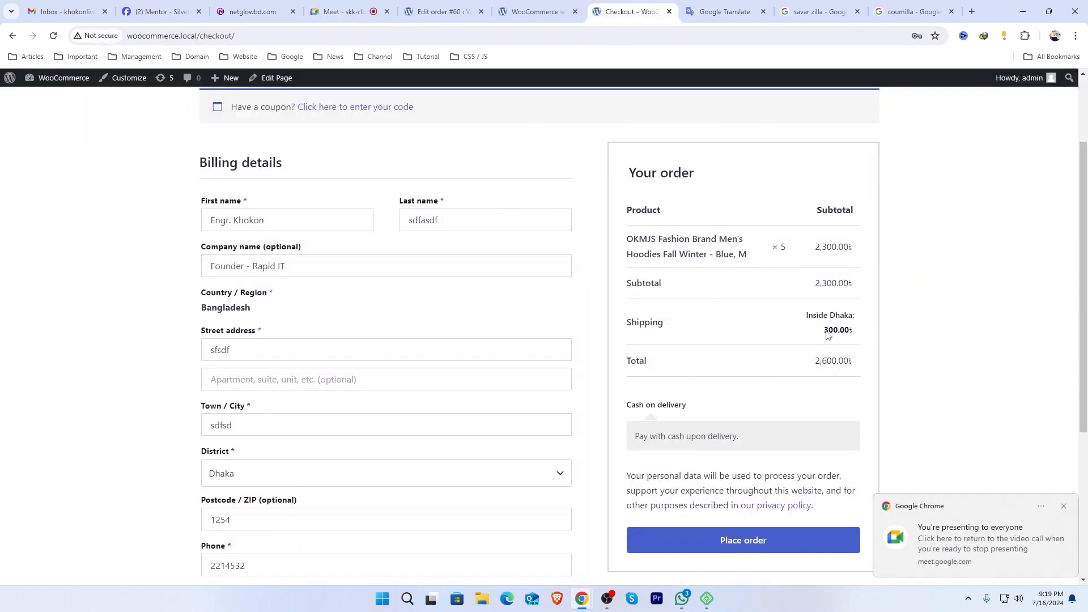
Examine the Inside Dhaka shipping charge against the quantity of five hoodies in the checkout order summary
{"action": "left_click_drag", "start_coordinate": [825, 331], "coordinate": [851, 336]}
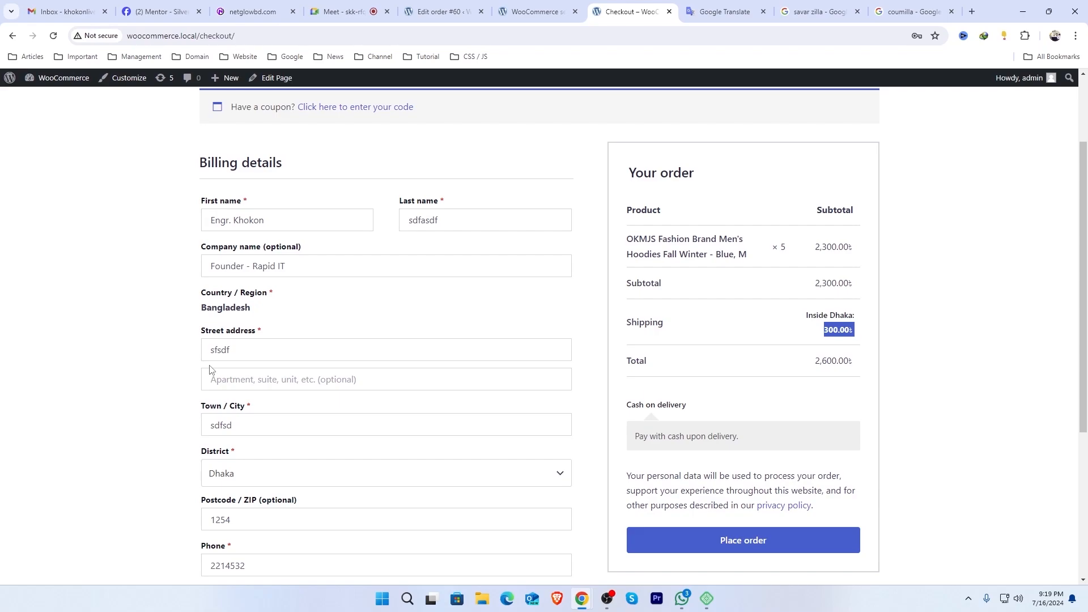
{"action": "left_click", "coordinate": [79, 345]}
{"action": "left_click_drag", "start_coordinate": [824, 331], "coordinate": [849, 335]}
{"action": "left_click", "coordinate": [950, 335]}
{"action": "left_click_drag", "start_coordinate": [805, 311], "coordinate": [855, 333]}
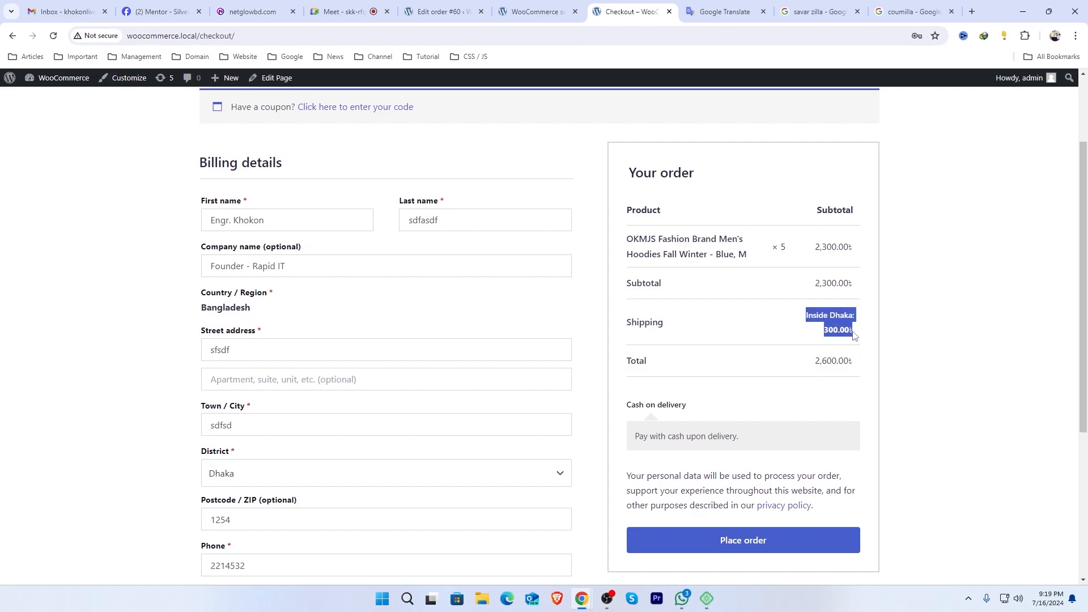
{"action": "left_click", "coordinate": [953, 313]}
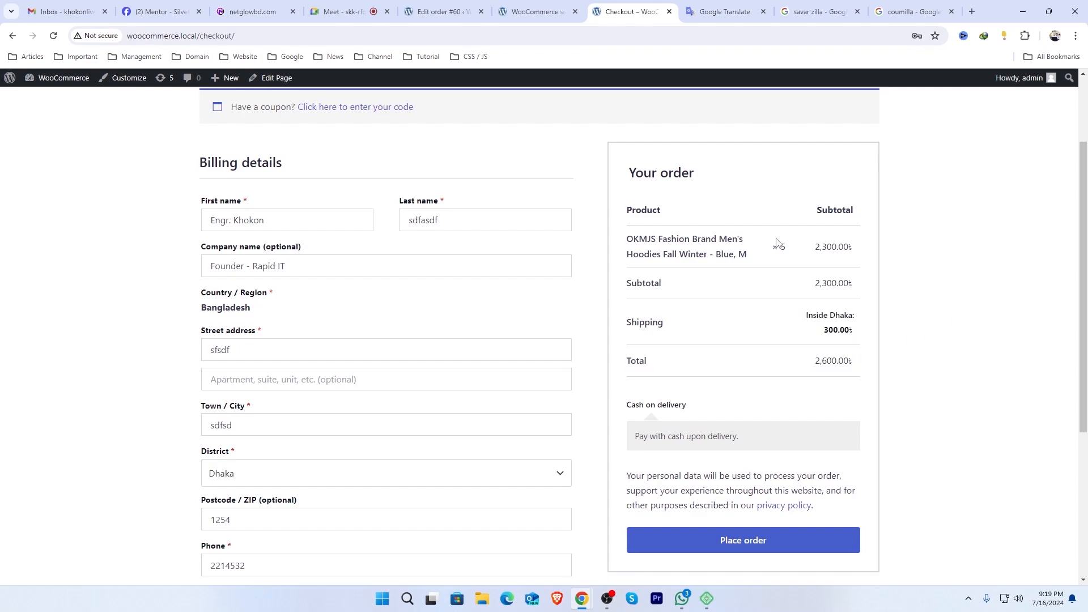
Look over the shipping classes section in the WooCommerce shipping settings, and return to the shipping zones list
{"action": "left_click", "coordinate": [525, 6]}
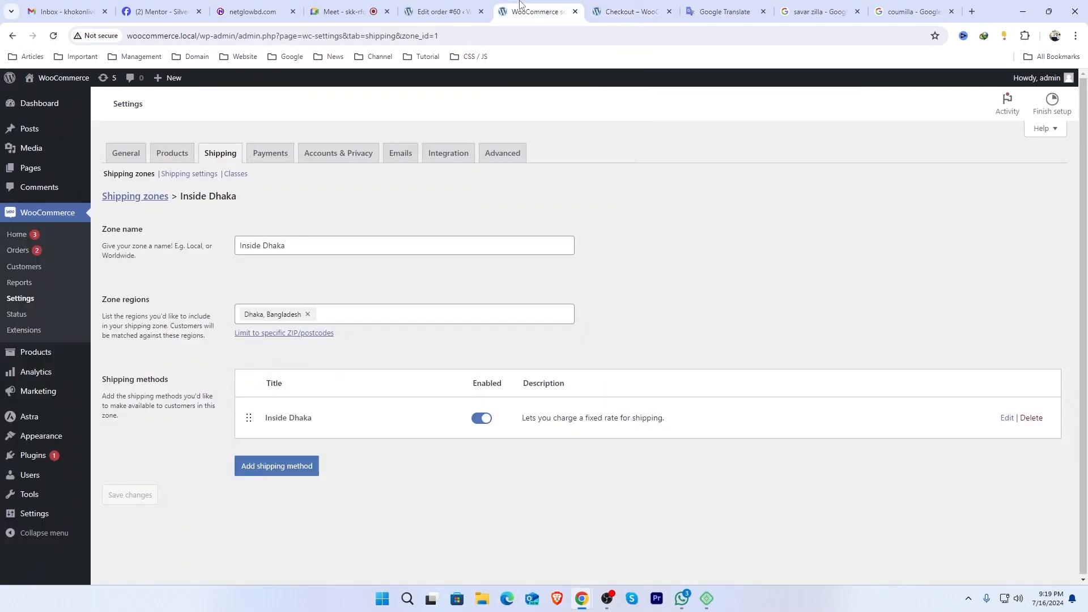
{"action": "left_click", "coordinate": [239, 177]}
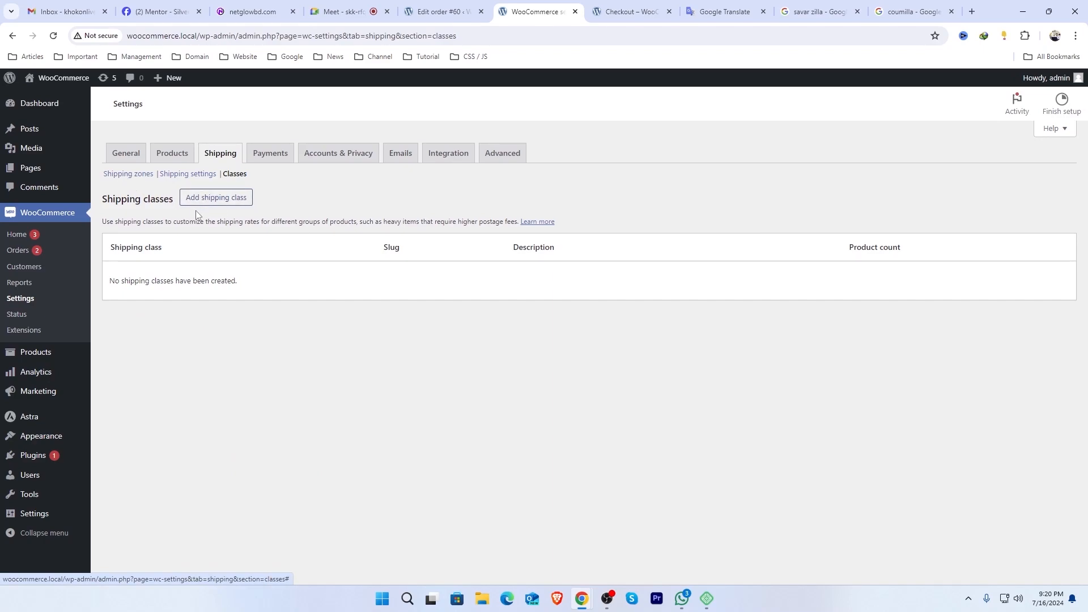
{"action": "left_click", "coordinate": [124, 177]}
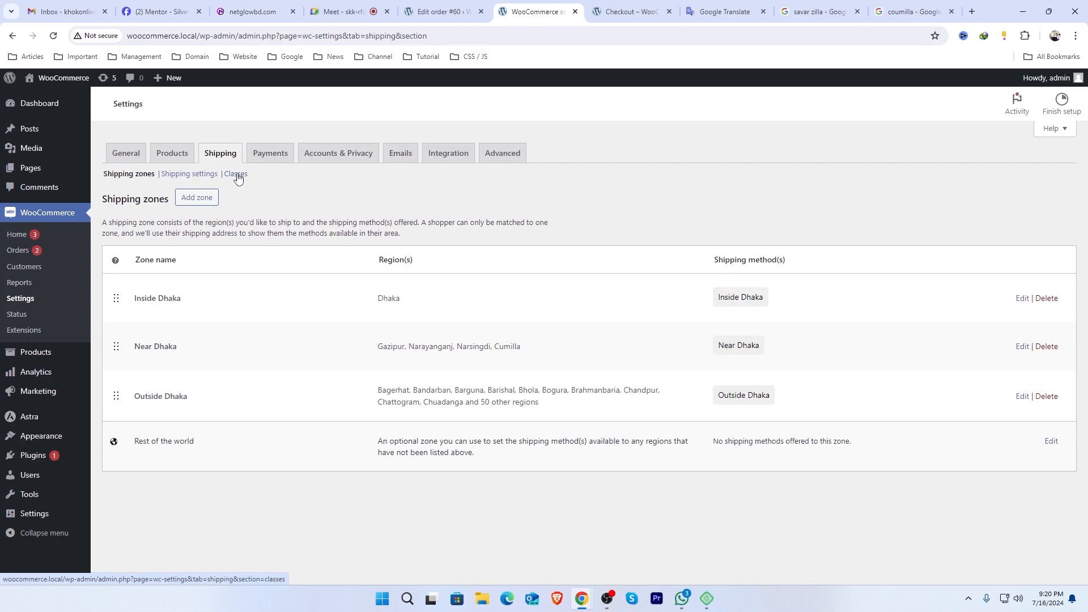
Start a new shipping method for the Inside Dhaka zone and choose Free shipping as its type
{"action": "left_click", "coordinate": [275, 467]}
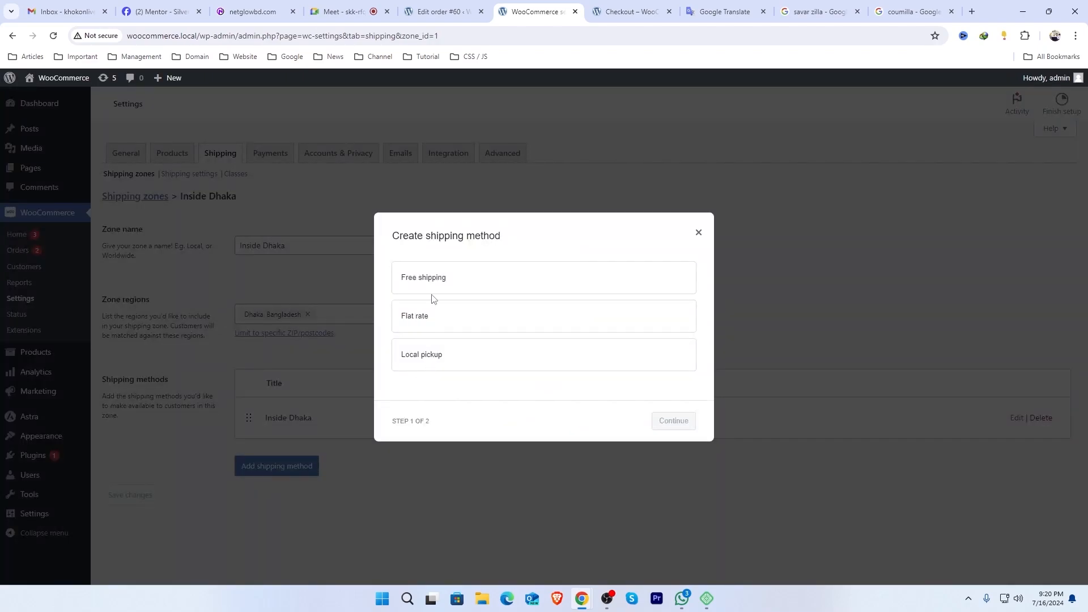
{"action": "left_click", "coordinate": [434, 279]}
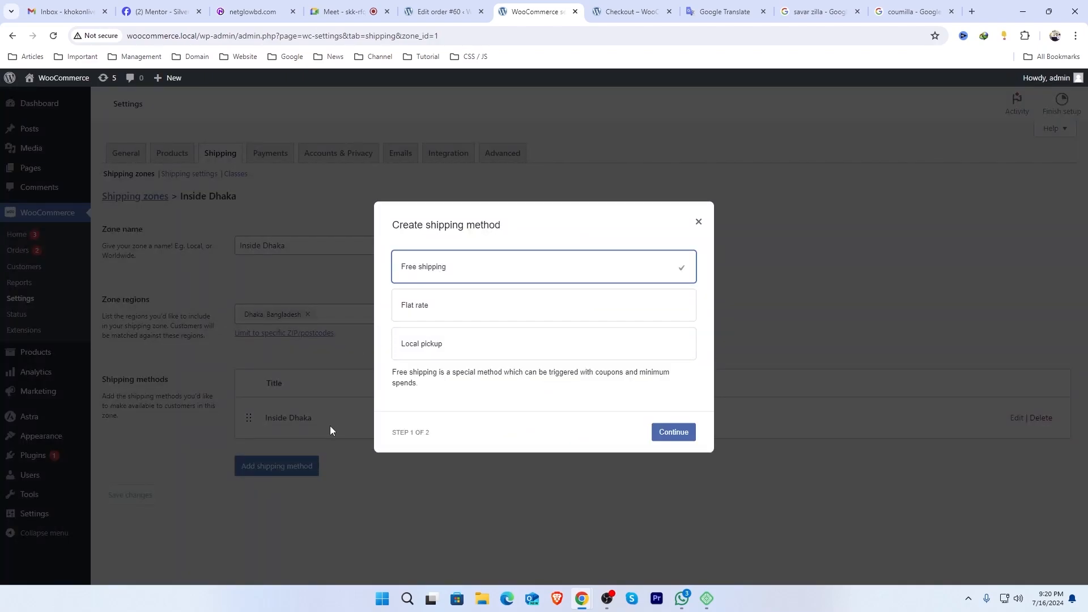
{"action": "left_click", "coordinate": [420, 314]}
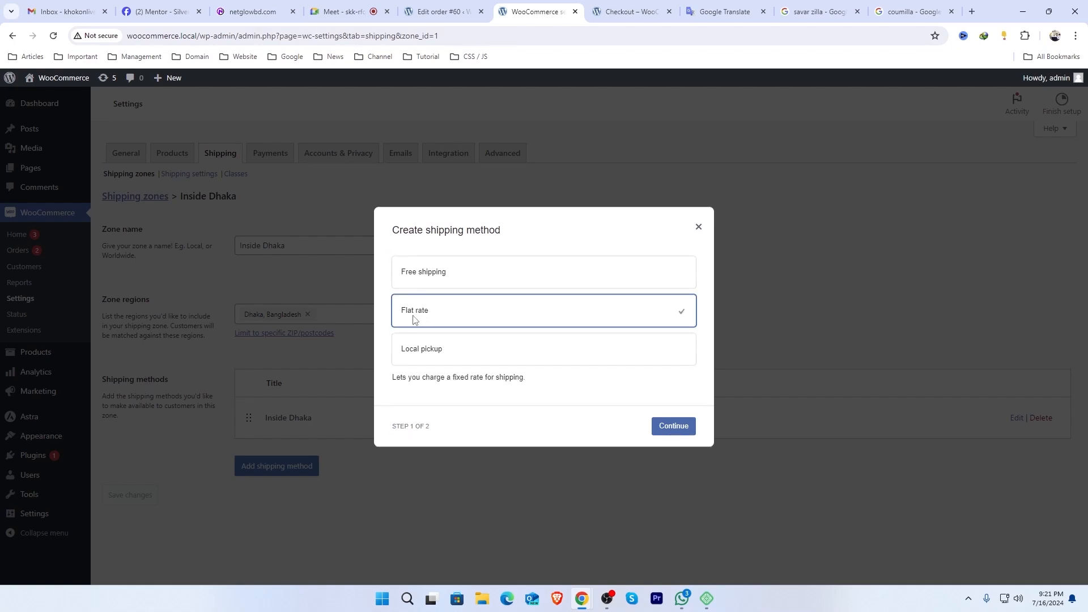
{"action": "left_click", "coordinate": [436, 278]}
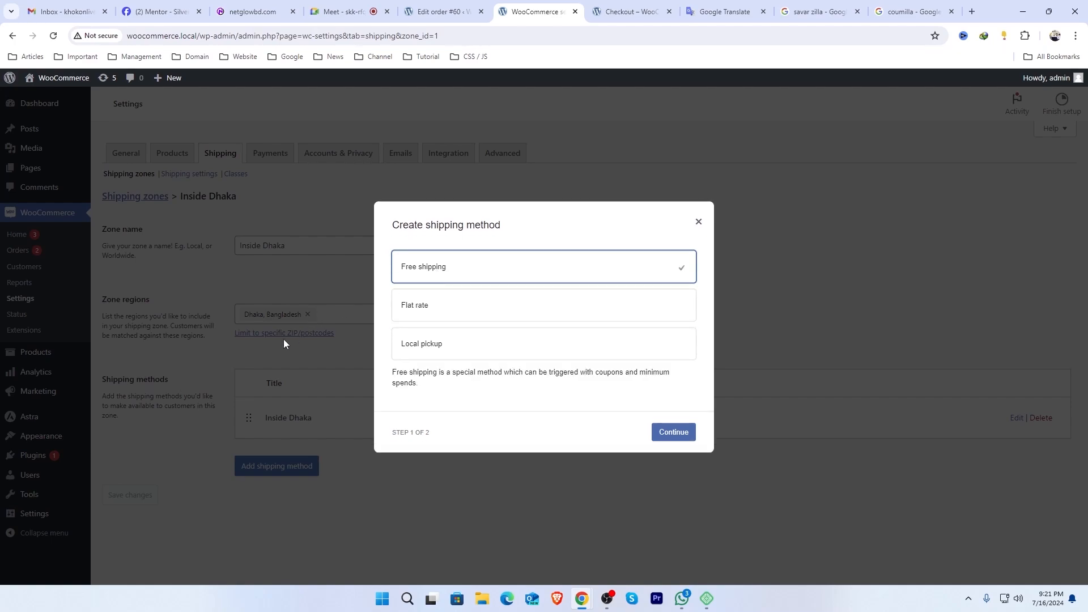
{"action": "left_click", "coordinate": [672, 433]}
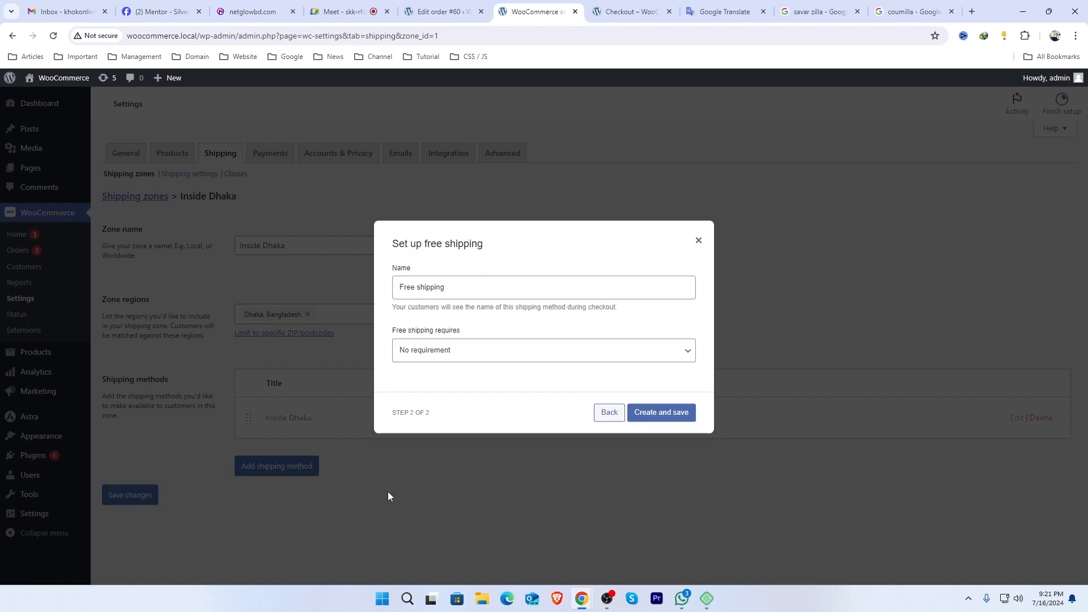
Make the free shipping method require a minimum order amount of 50, and create and save it
{"action": "left_click", "coordinate": [477, 288]}
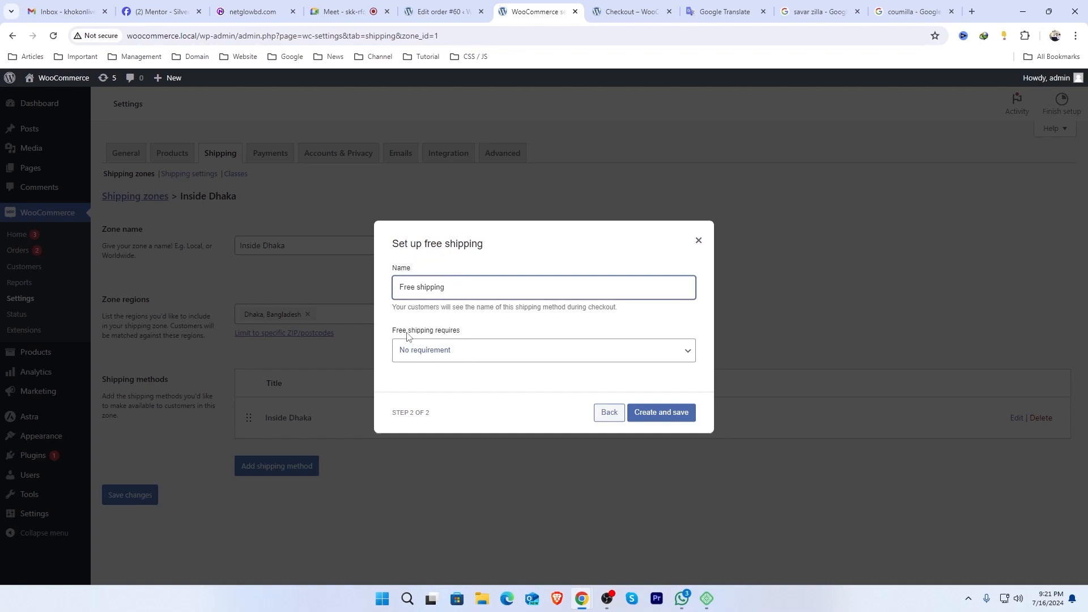
{"action": "left_click_drag", "start_coordinate": [466, 335], "coordinate": [393, 337]}
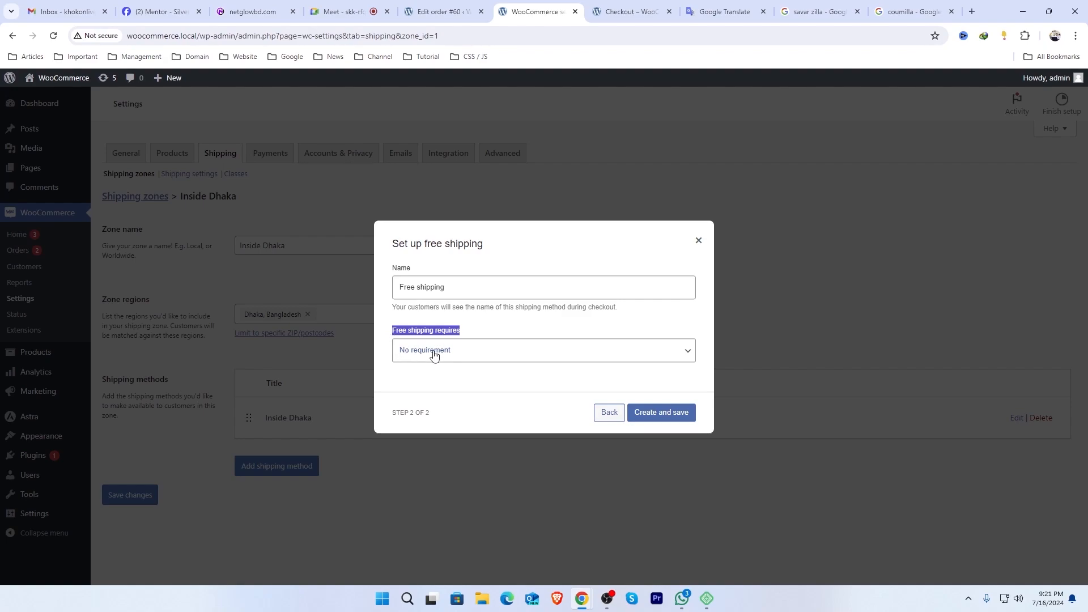
{"action": "left_click", "coordinate": [460, 352]}
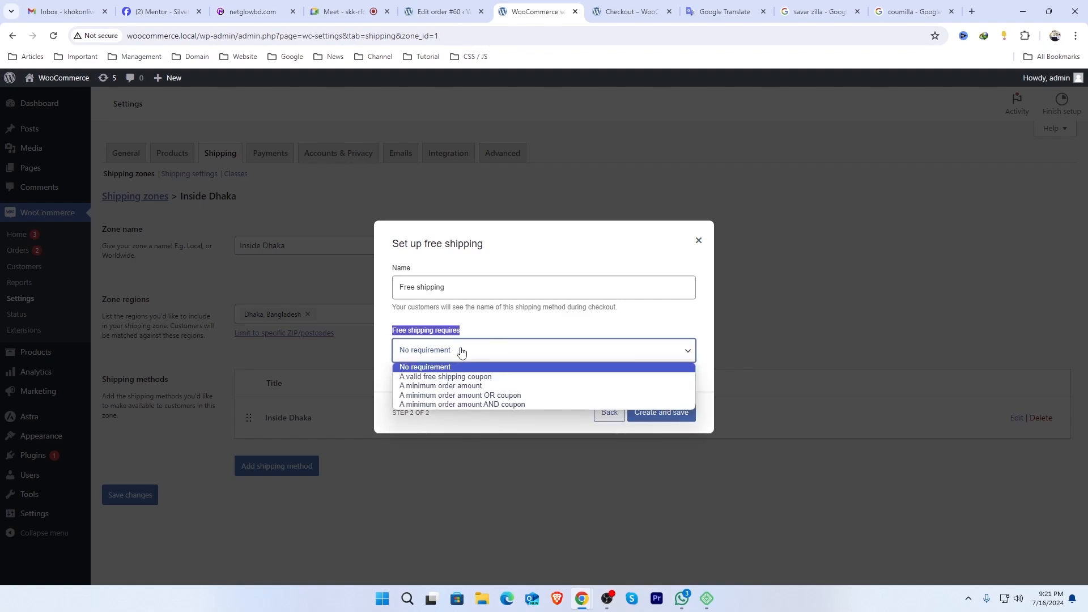
{"action": "left_click", "coordinate": [509, 245]}
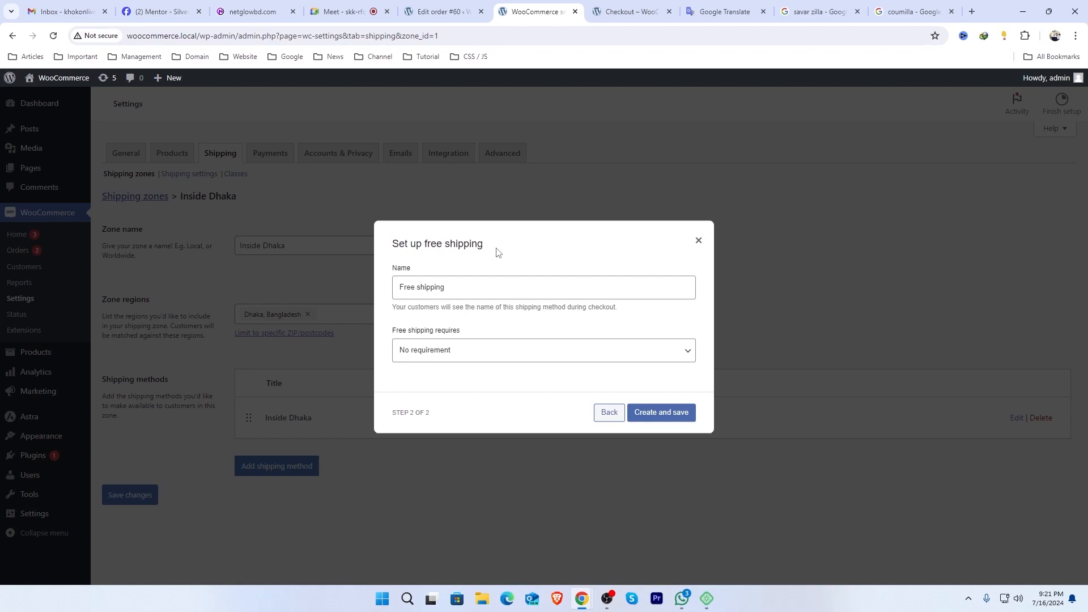
{"action": "left_click", "coordinate": [471, 351]}
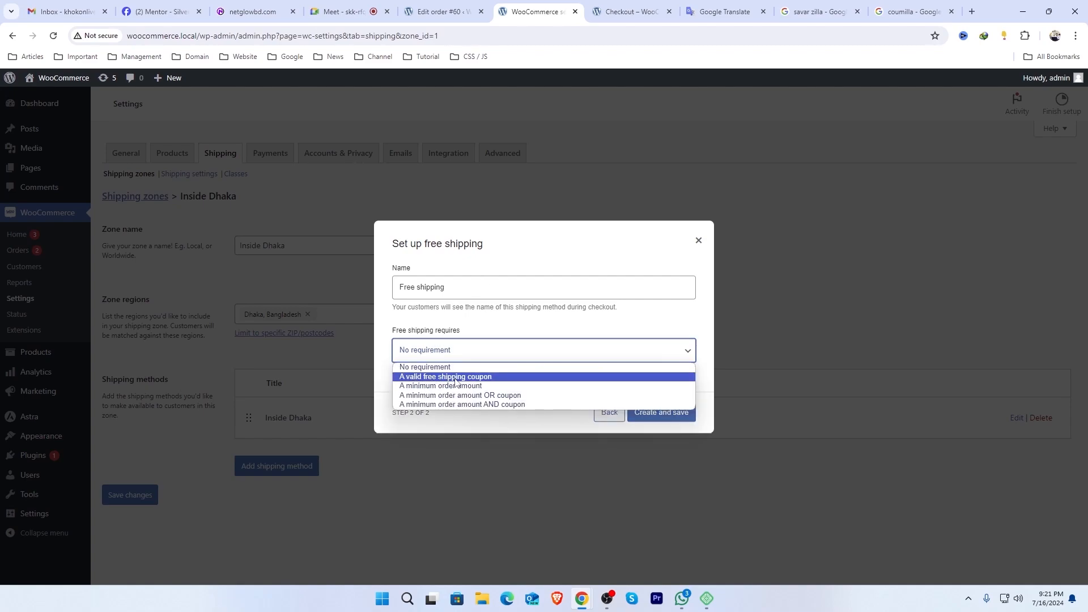
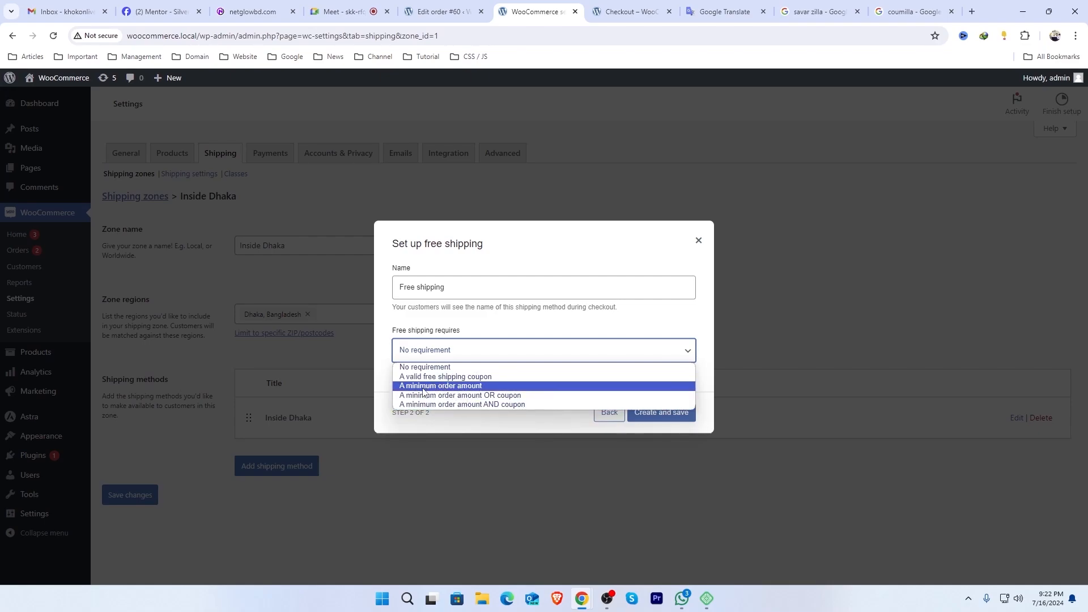
{"action": "left_click", "coordinate": [441, 387]}
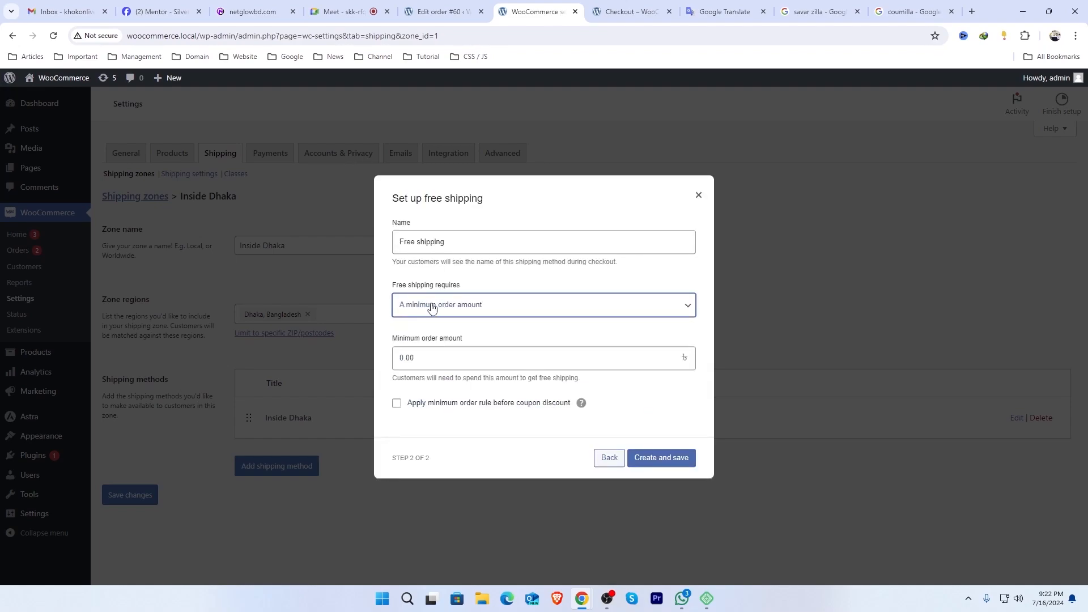
{"action": "double_click", "coordinate": [426, 359]}
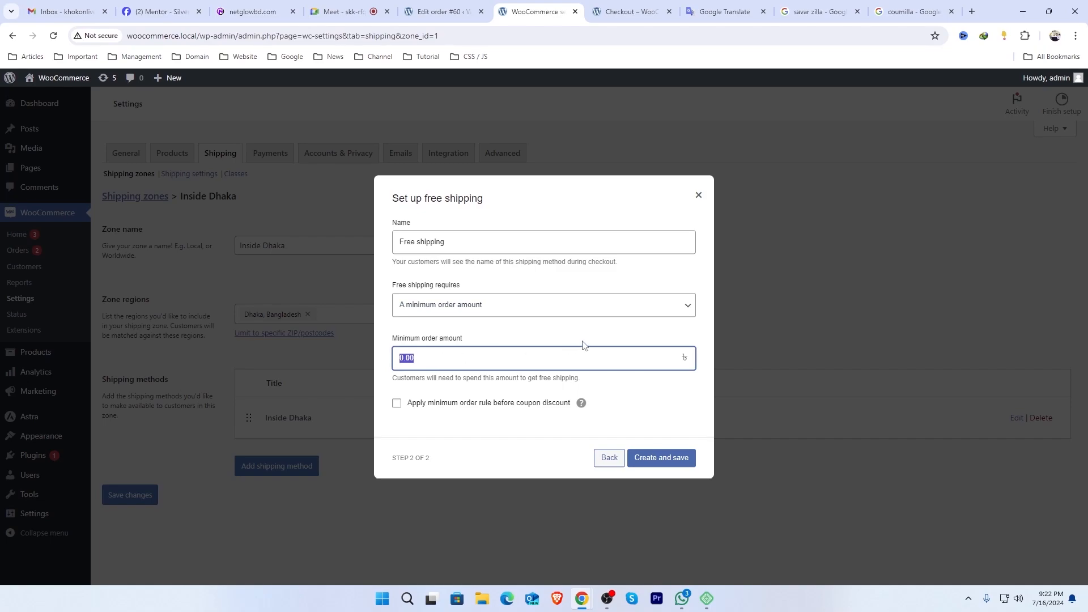
{"action": "type", "text": "50"}
{"action": "left_click", "coordinate": [659, 458]}
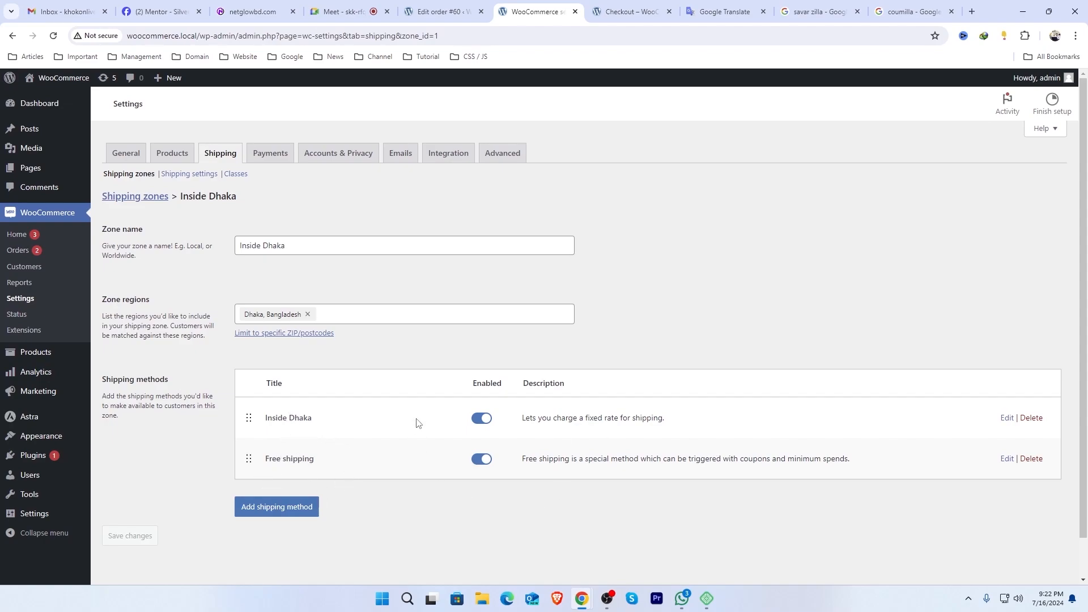
Reload the storefront checkout and compare the order subtotal with the Inside Dhaka and Free shipping options
{"action": "left_click", "coordinate": [630, 11]}
{"action": "left_click", "coordinate": [53, 36]}
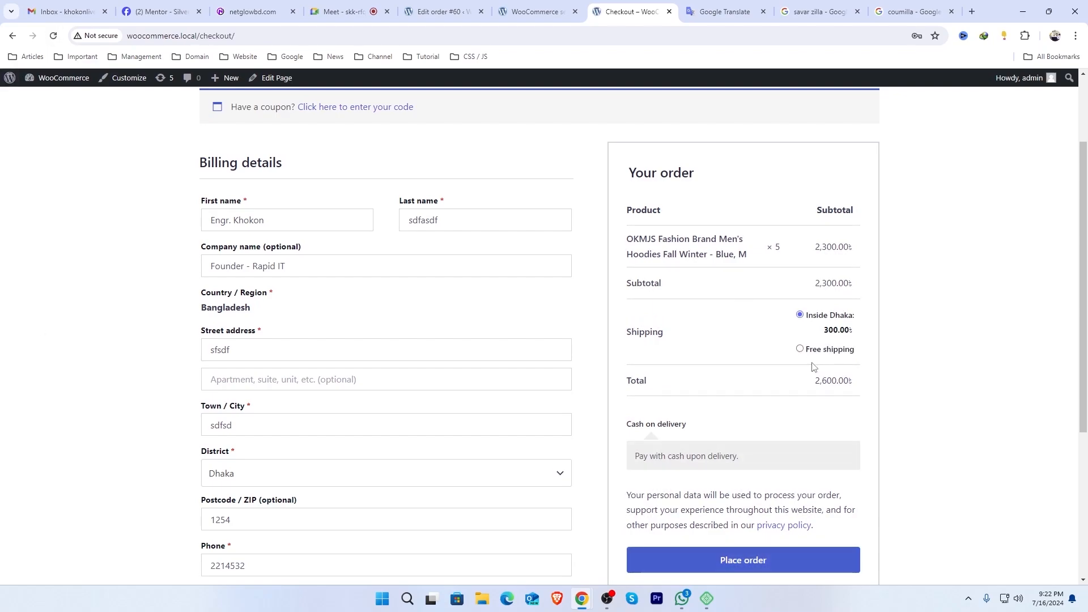
{"action": "double_click", "coordinate": [836, 330]}
{"action": "left_click", "coordinate": [936, 318]}
{"action": "left_click_drag", "start_coordinate": [810, 284], "coordinate": [836, 284]}
{"action": "left_click_drag", "start_coordinate": [822, 330], "coordinate": [840, 328]}
{"action": "left_click_drag", "start_coordinate": [814, 283], "coordinate": [836, 283]}
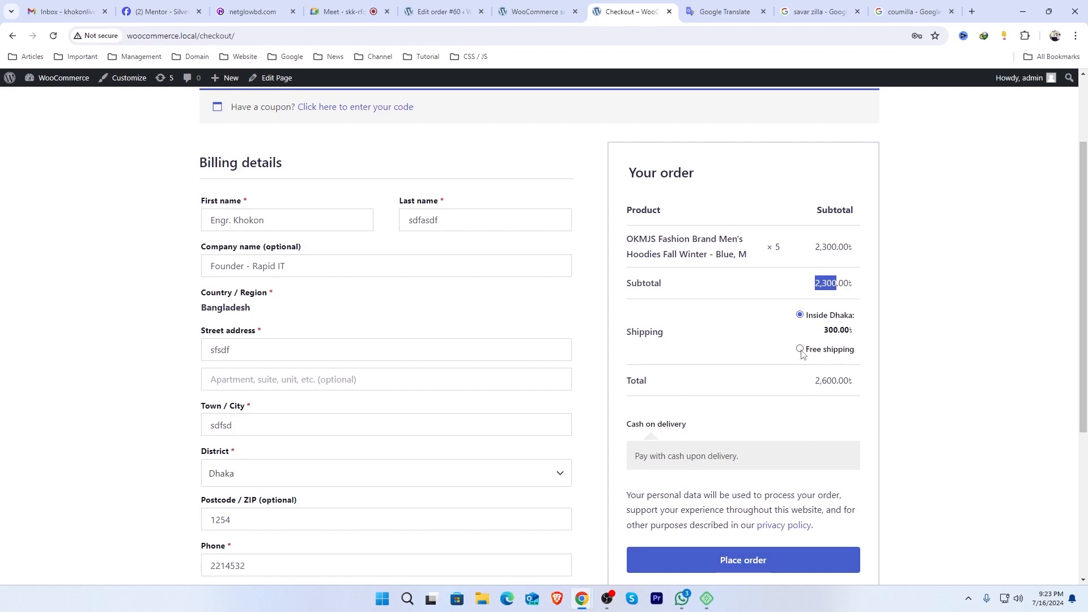
Compare the Inside Dhaka and Free shipping options on the checkout, and choose Free shipping for the order
{"action": "left_click", "coordinate": [978, 326]}
{"action": "left_click_drag", "start_coordinate": [850, 330], "coordinate": [826, 331]}
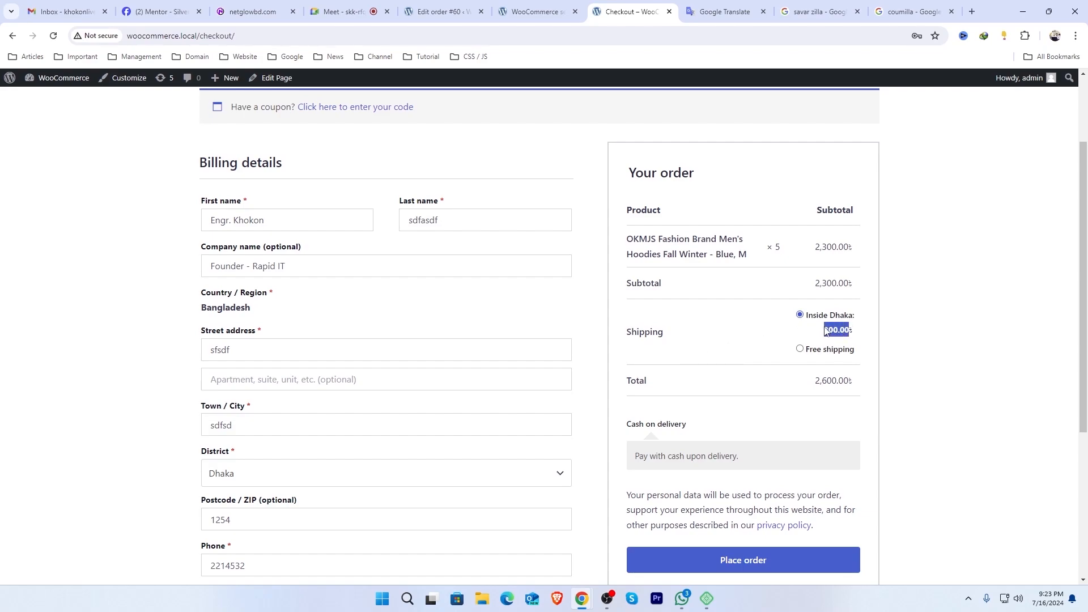
{"action": "left_click", "coordinate": [800, 349]}
{"action": "left_click", "coordinate": [801, 349]}
{"action": "left_click", "coordinate": [800, 314]}
{"action": "left_click", "coordinate": [801, 348]}
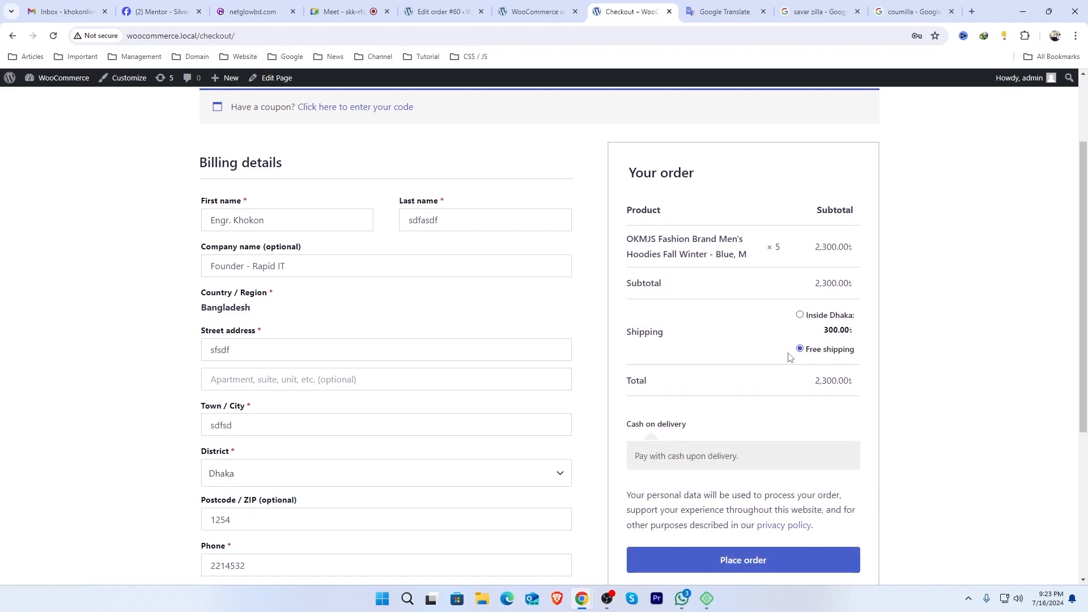
Examine the Inside Dhaka and Free shipping entries in the order summary and look over the checkout page
{"action": "left_click_drag", "start_coordinate": [850, 350], "coordinate": [811, 318]}
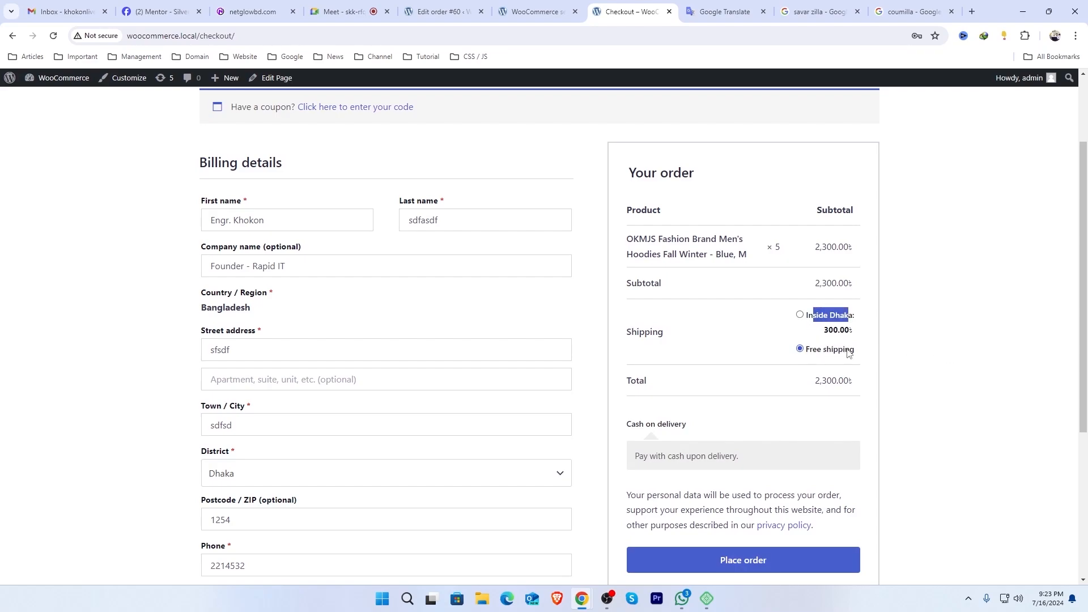
{"action": "left_click", "coordinate": [823, 355]}
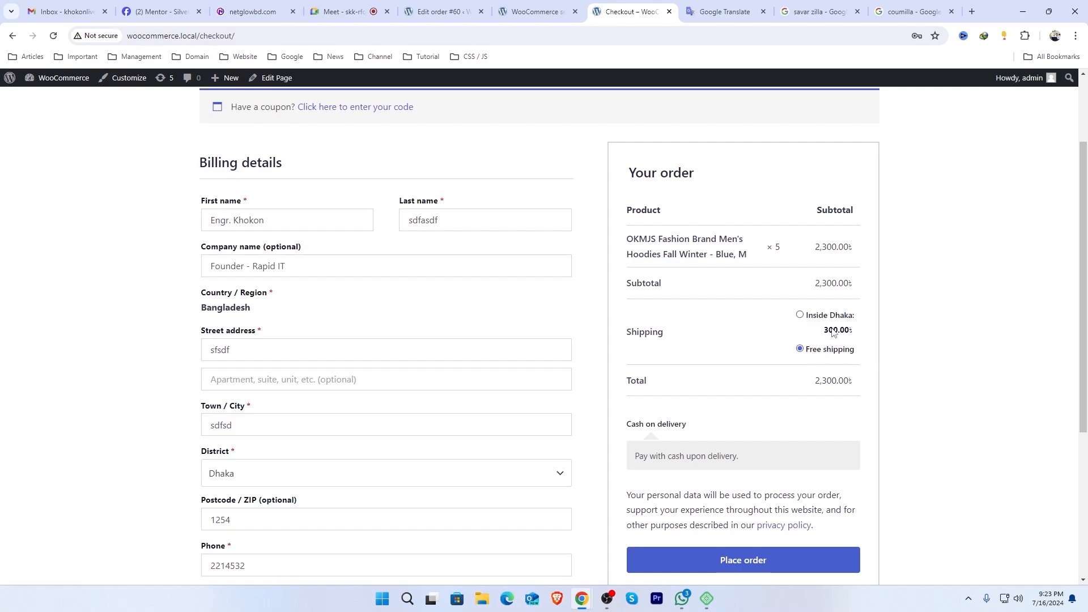
{"action": "left_click", "coordinate": [817, 317]}
{"action": "left_click", "coordinate": [830, 353]}
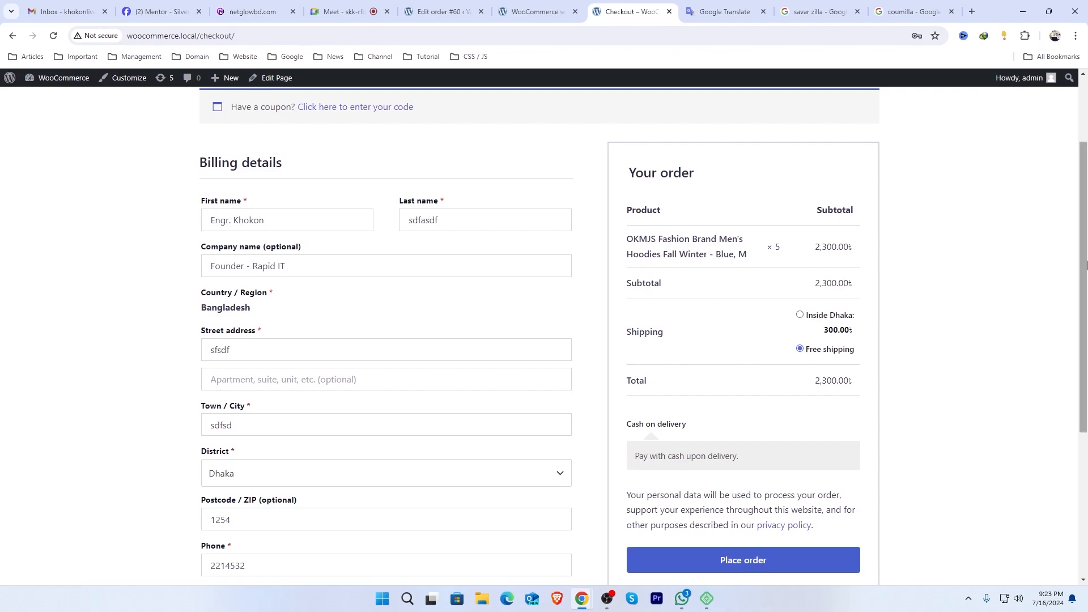
{"action": "scroll", "coordinate": [1086, 416], "scroll_direction": "down", "scroll_amount": 5}
{"action": "scroll", "coordinate": [1086, 416], "scroll_direction": "up", "scroll_amount": 7}
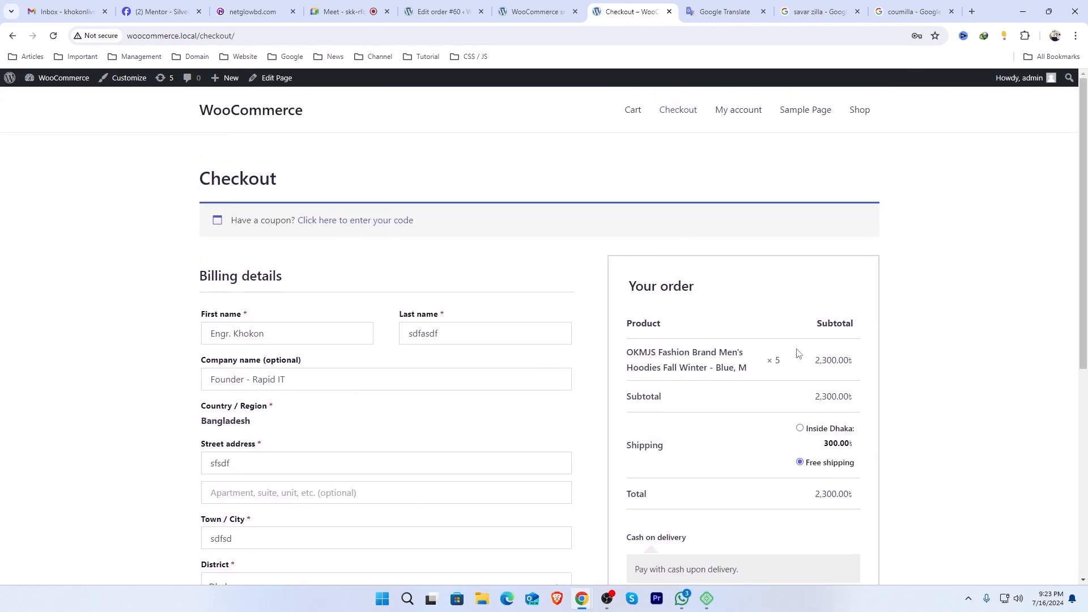
Check the WooCommerce Advanced Free Shipping plugin in the admin and open the Advanced Free Shipping section of the shipping settings
{"action": "left_click", "coordinate": [437, 12]}
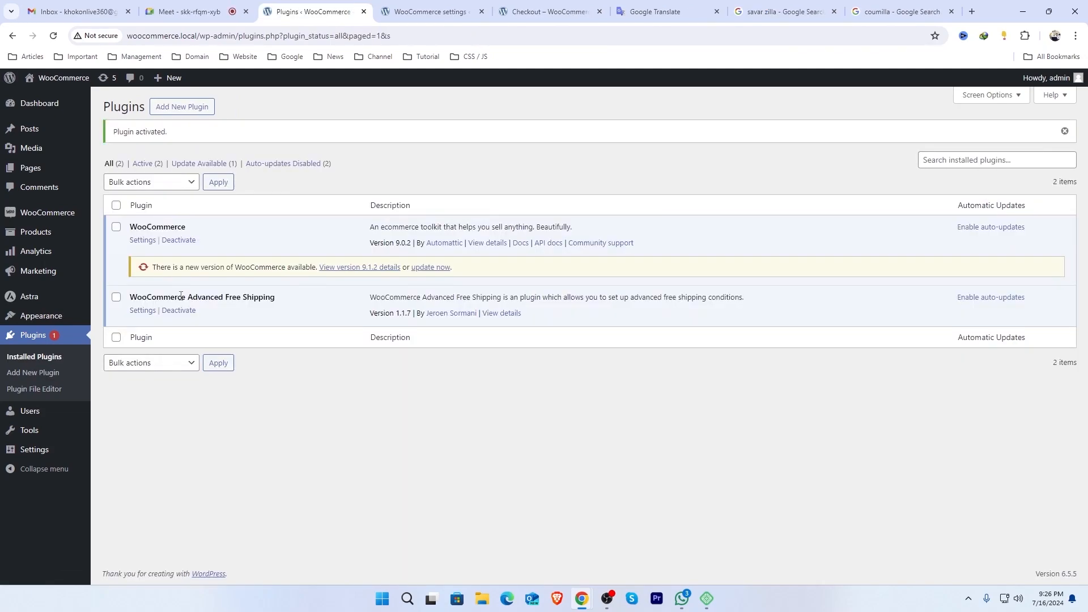
{"action": "left_click_drag", "start_coordinate": [181, 297], "coordinate": [281, 300]}
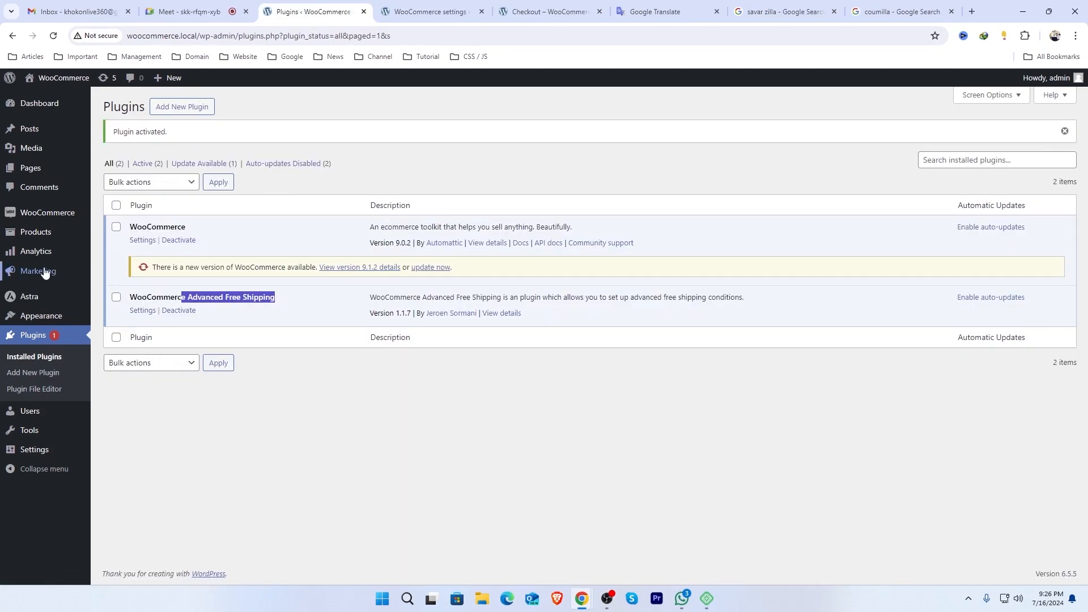
{"action": "mouse_move", "coordinate": [42, 213]}
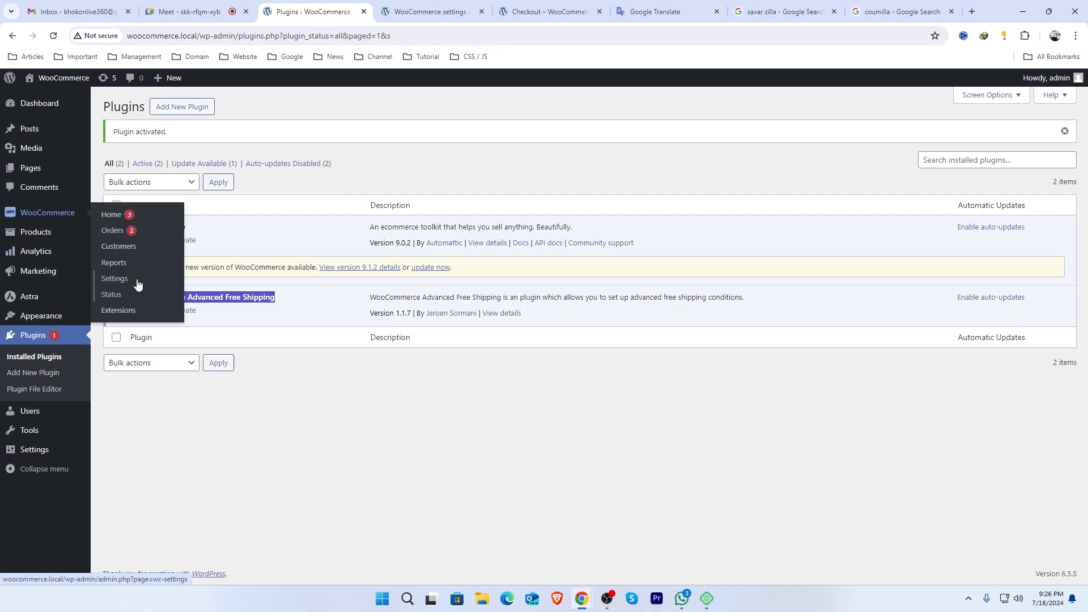
{"action": "left_click", "coordinate": [141, 311]}
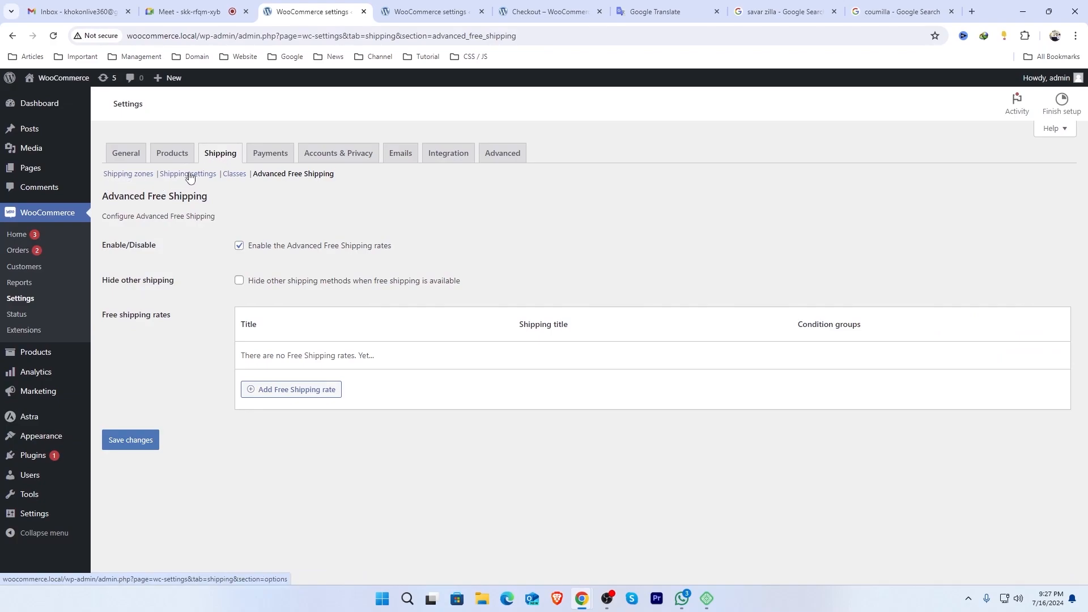
{"action": "left_click_drag", "start_coordinate": [334, 175], "coordinate": [254, 177]}
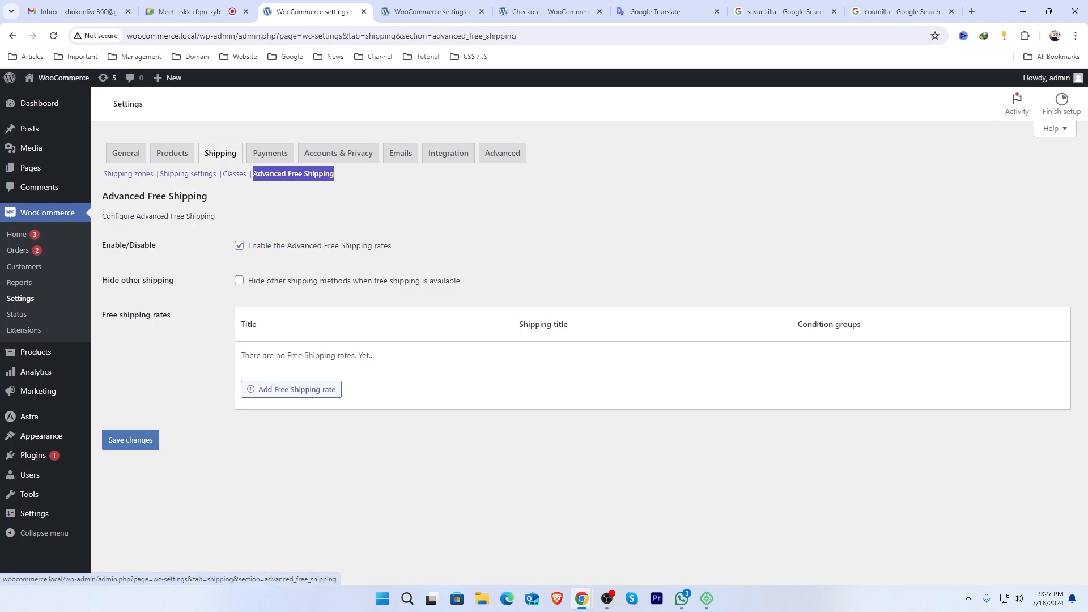
{"action": "left_click", "coordinate": [479, 201]}
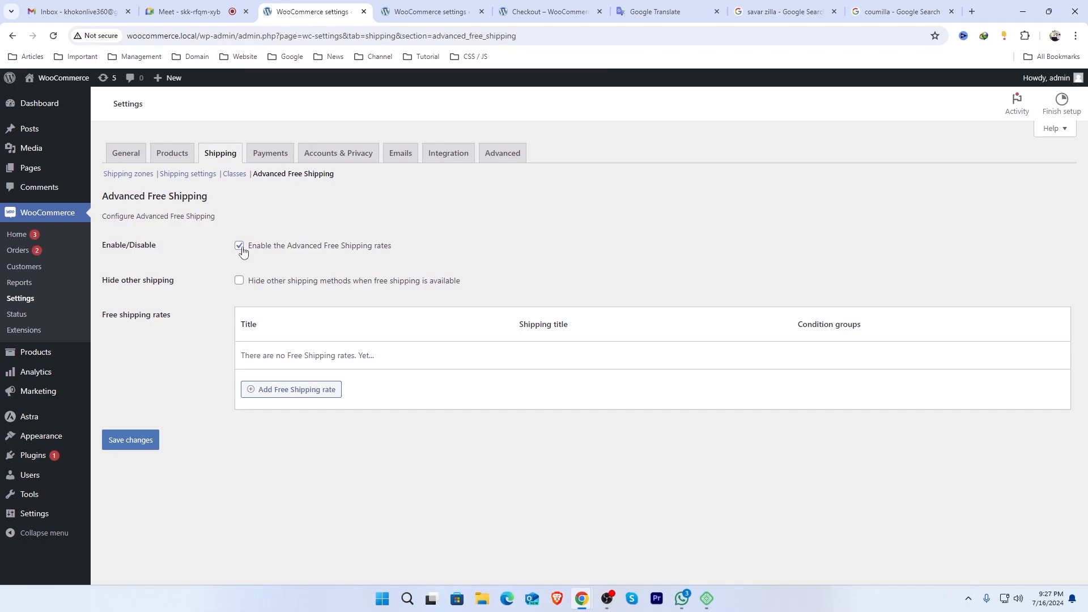
Enable hiding other shipping methods when free shipping is available in the Advanced Free Shipping settings
{"action": "left_click_drag", "start_coordinate": [173, 282], "coordinate": [101, 286]}
{"action": "left_click", "coordinate": [135, 282]}
{"action": "left_click_drag", "start_coordinate": [174, 282], "coordinate": [109, 283]}
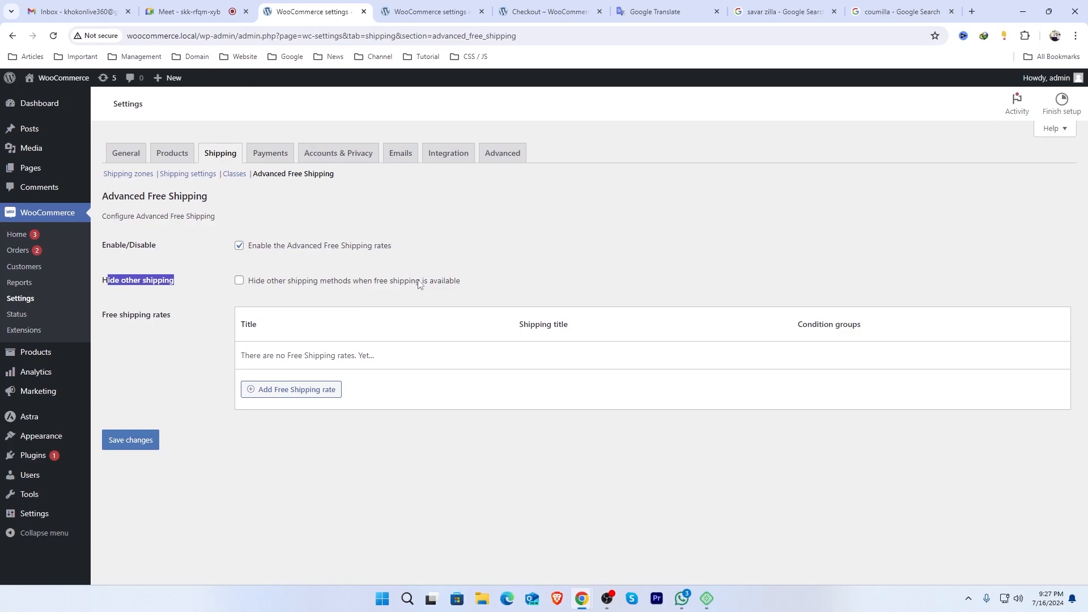
{"action": "left_click_drag", "start_coordinate": [465, 282], "coordinate": [242, 286]}
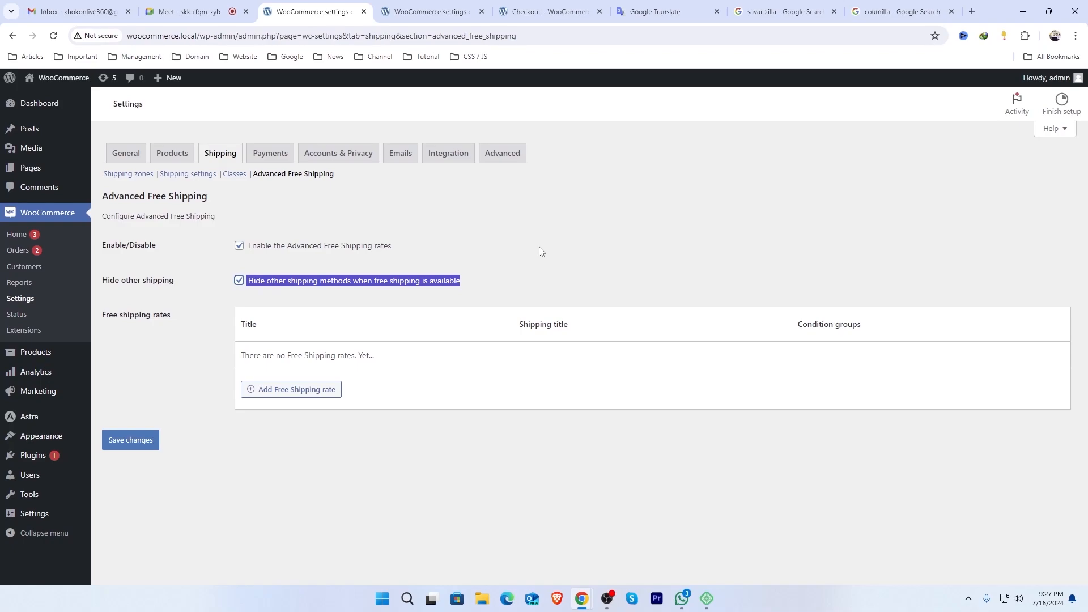
Place the checkout page next to the settings page and compare its Inside Dhaka and Free shipping options
{"action": "left_click_drag", "start_coordinate": [516, 4], "coordinate": [404, 6]}
{"action": "left_click", "coordinate": [800, 428]}
{"action": "left_click", "coordinate": [800, 461]}
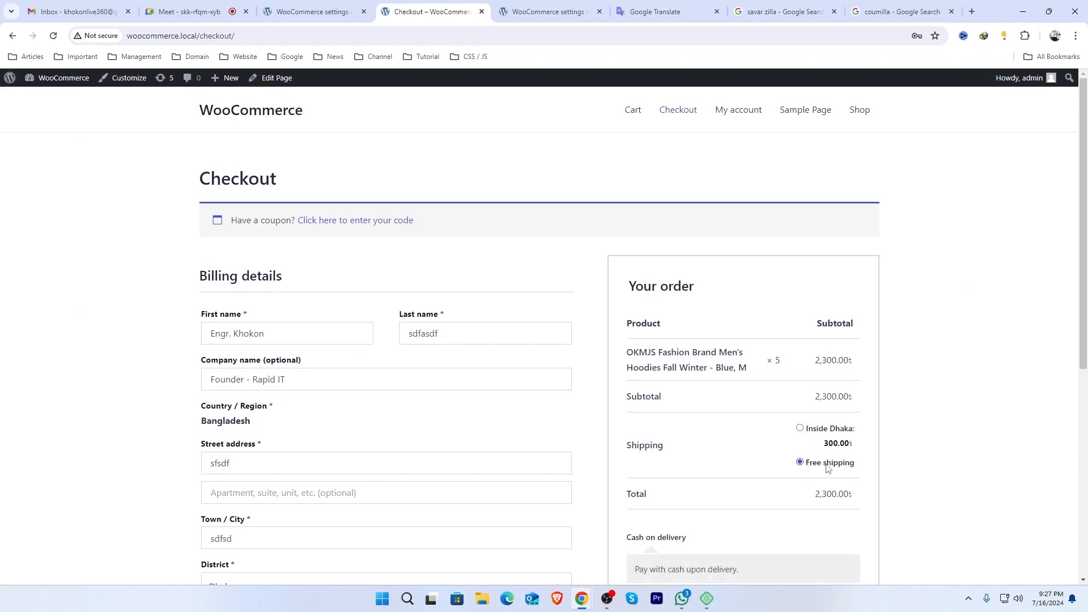
Save the Advanced Free Shipping settings and start a new rate titled Free Shipping, with its condition types listed
{"action": "left_click", "coordinate": [306, 11]}
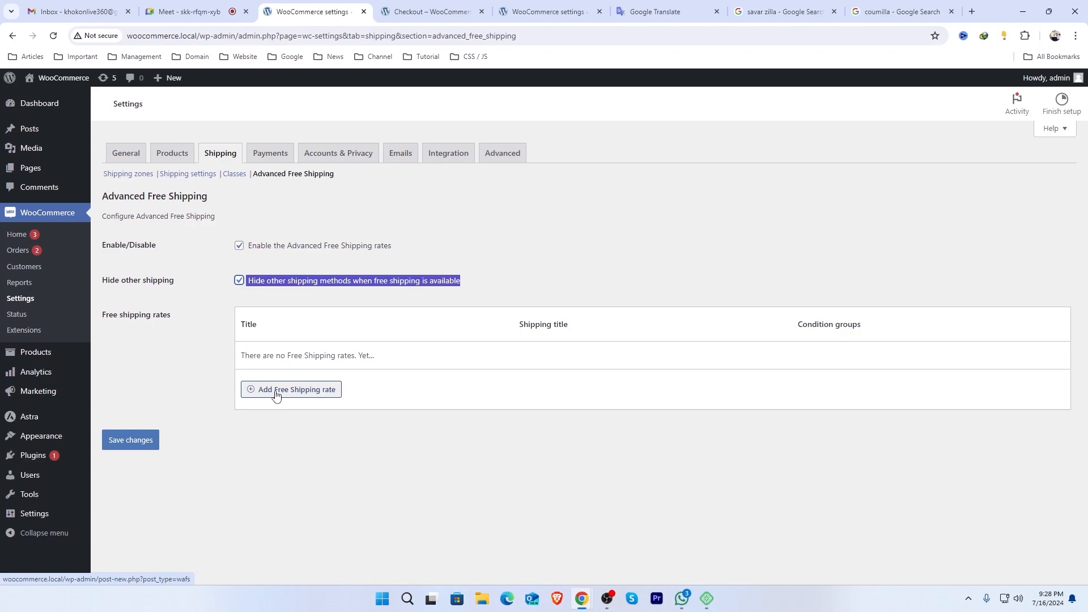
{"action": "left_click", "coordinate": [139, 439]}
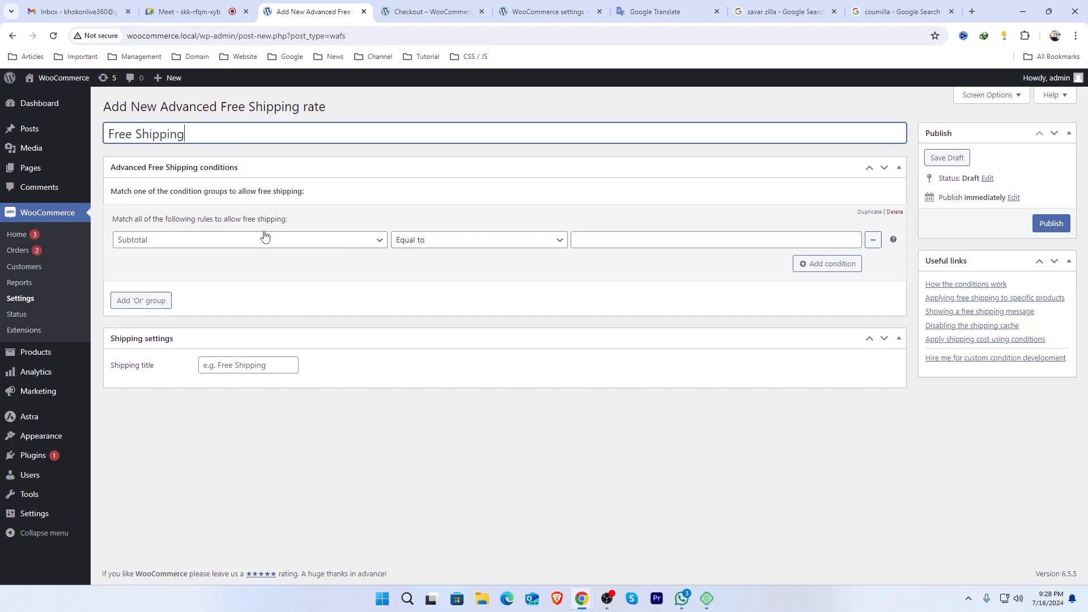
{"action": "left_click", "coordinate": [181, 240]}
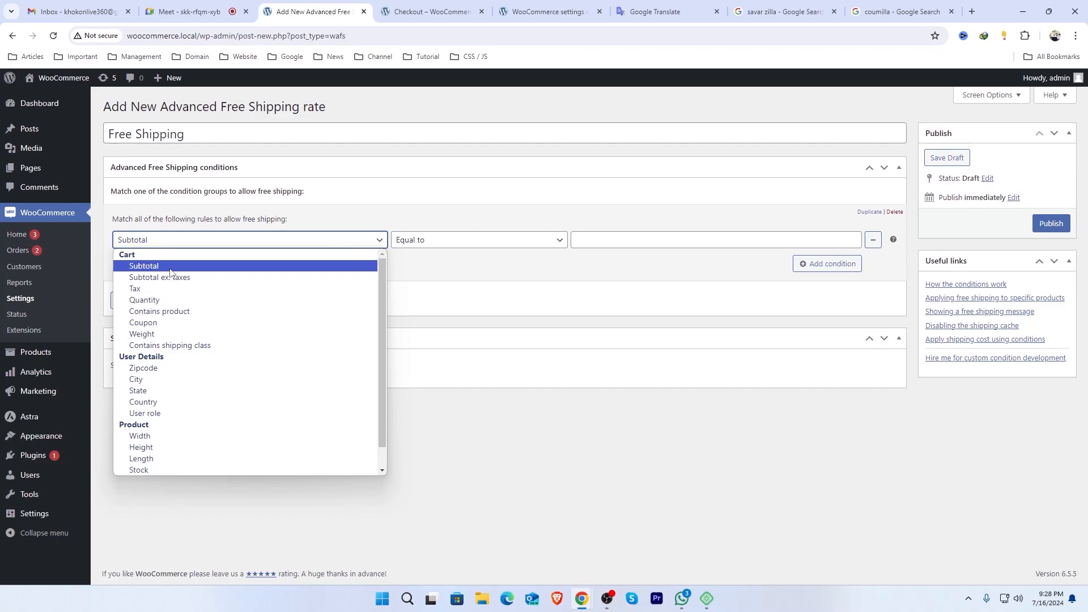
{"action": "left_click_drag", "start_coordinate": [318, 108], "coordinate": [271, 114]}
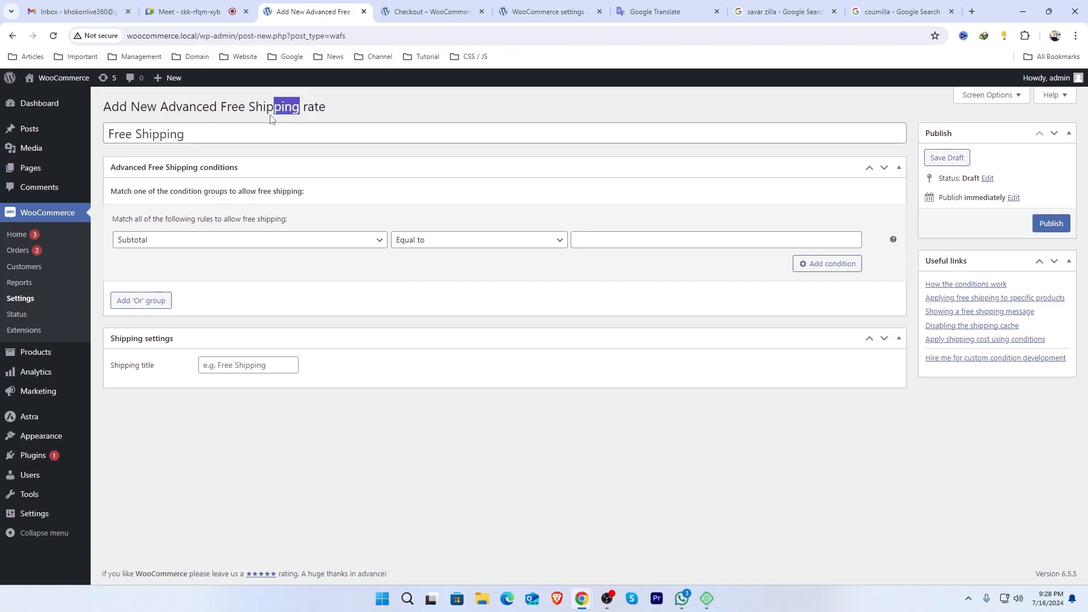
{"action": "left_click", "coordinate": [249, 242]}
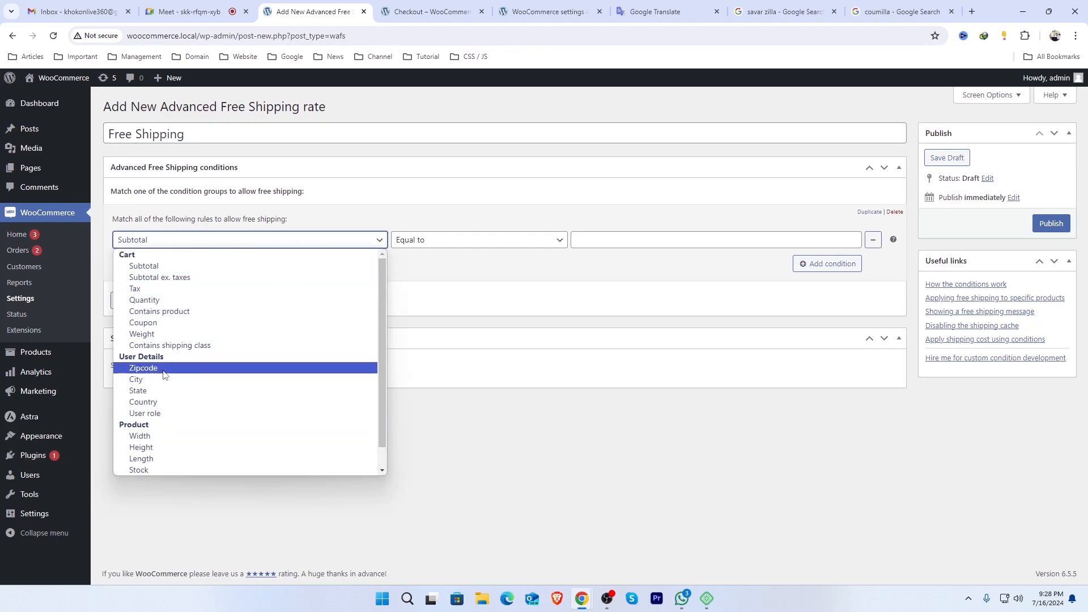
Enter a different postcode in the billing details of the storefront checkout, and return to the new free shipping rate
{"action": "key", "text": "ctrl+Tab"}
{"action": "scroll", "coordinate": [128, 394], "scroll_direction": "down", "scroll_amount": 5}
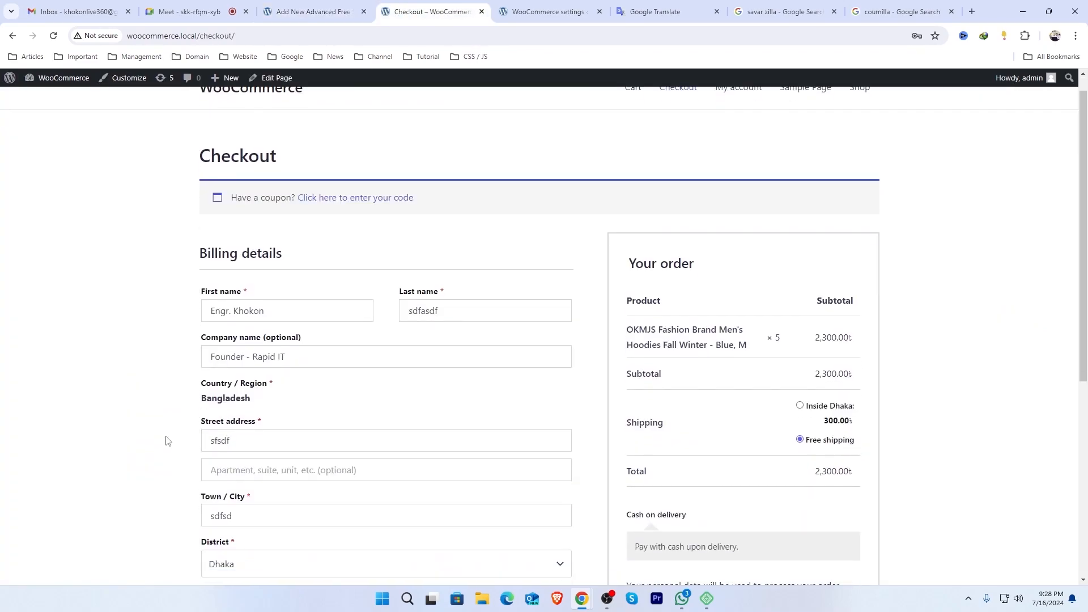
{"action": "key", "text": "Tab"}
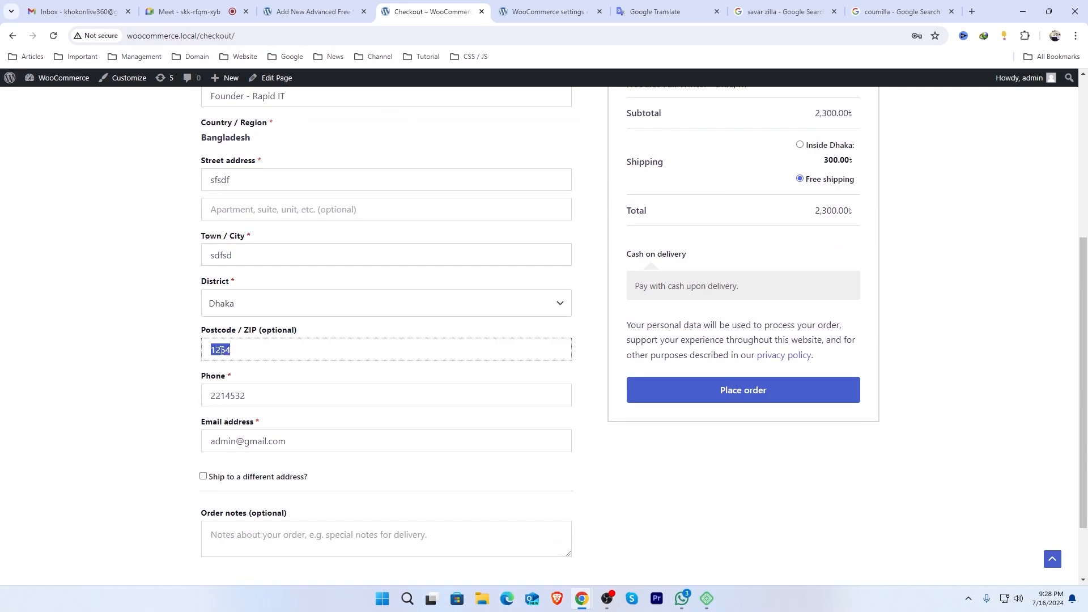
{"action": "type", "text": "1541"}
{"action": "left_click", "coordinate": [306, 8]}
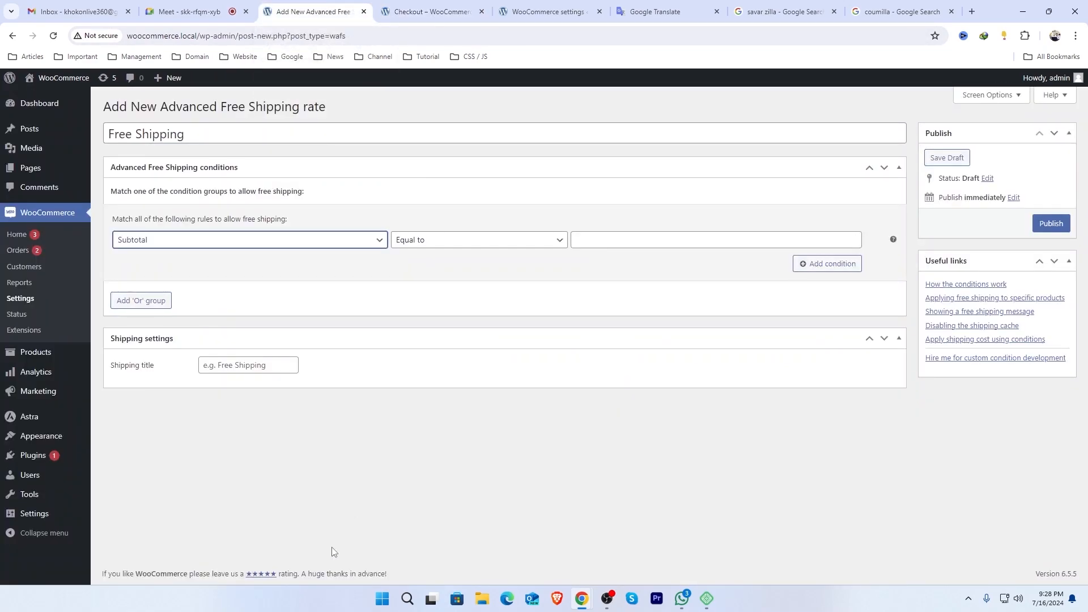
Set the Free Shipping rate's condition to Subtotal equal to 500 and publish the rate
{"action": "left_click", "coordinate": [291, 240]}
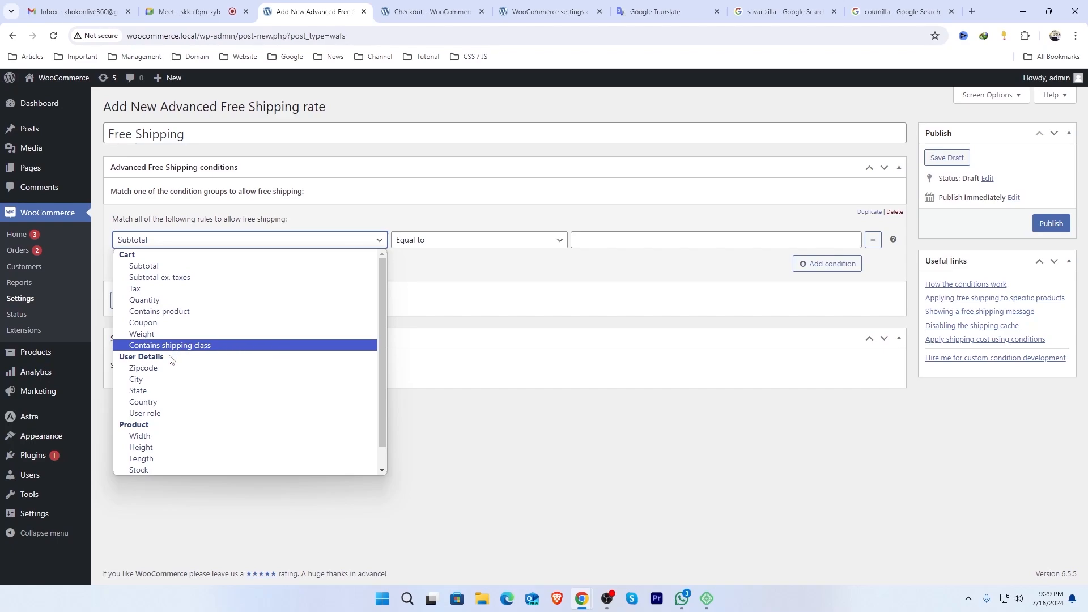
{"action": "scroll", "coordinate": [215, 430], "scroll_direction": "down", "scroll_amount": 1}
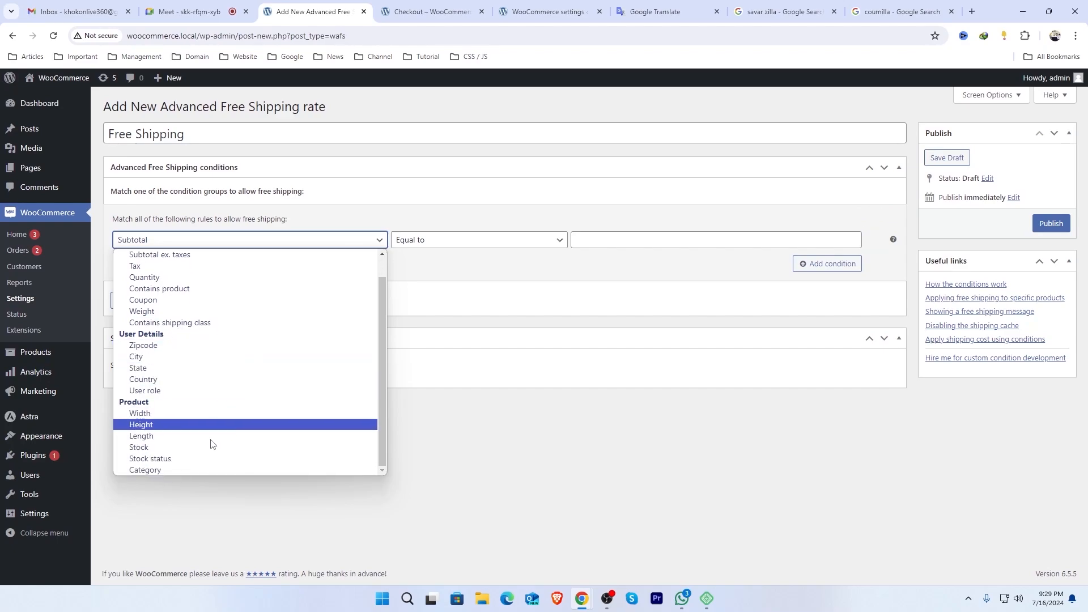
{"action": "scroll", "coordinate": [173, 431], "scroll_direction": "up", "scroll_amount": 1}
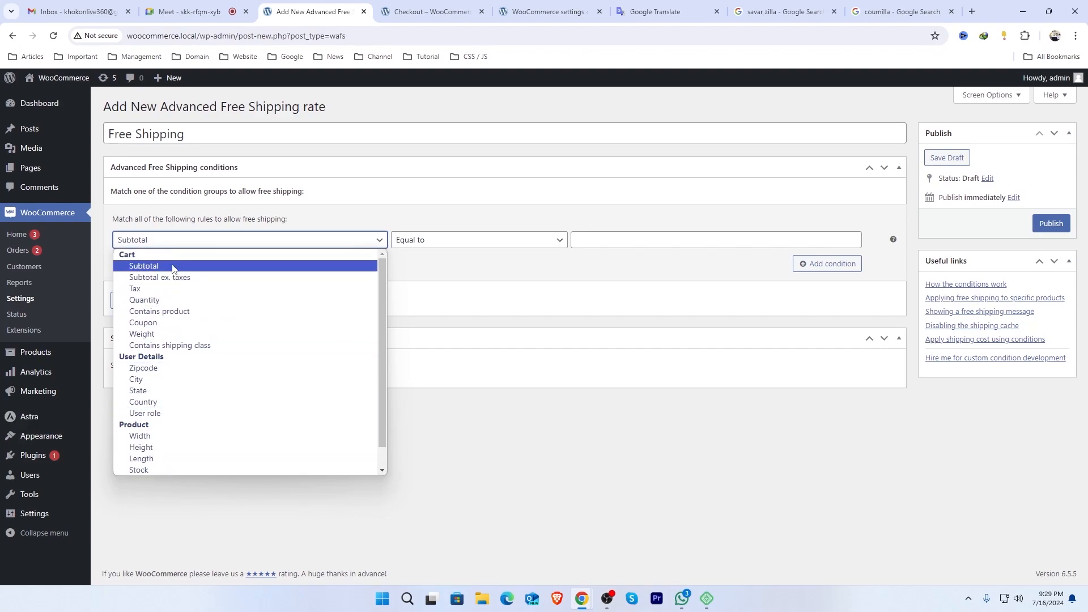
{"action": "left_click", "coordinate": [172, 266]}
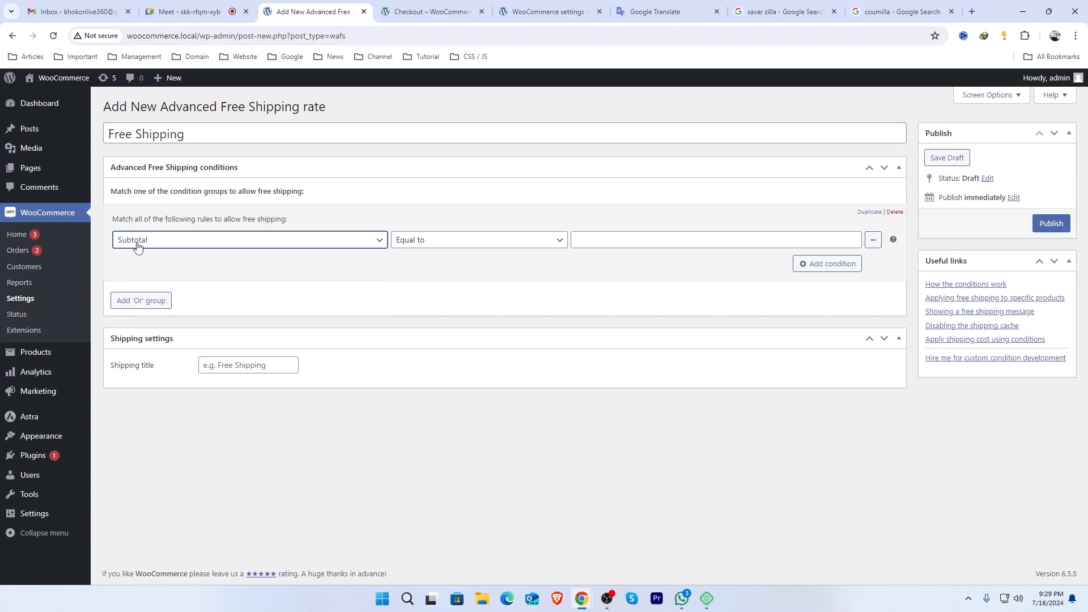
{"action": "left_click", "coordinate": [627, 247]}
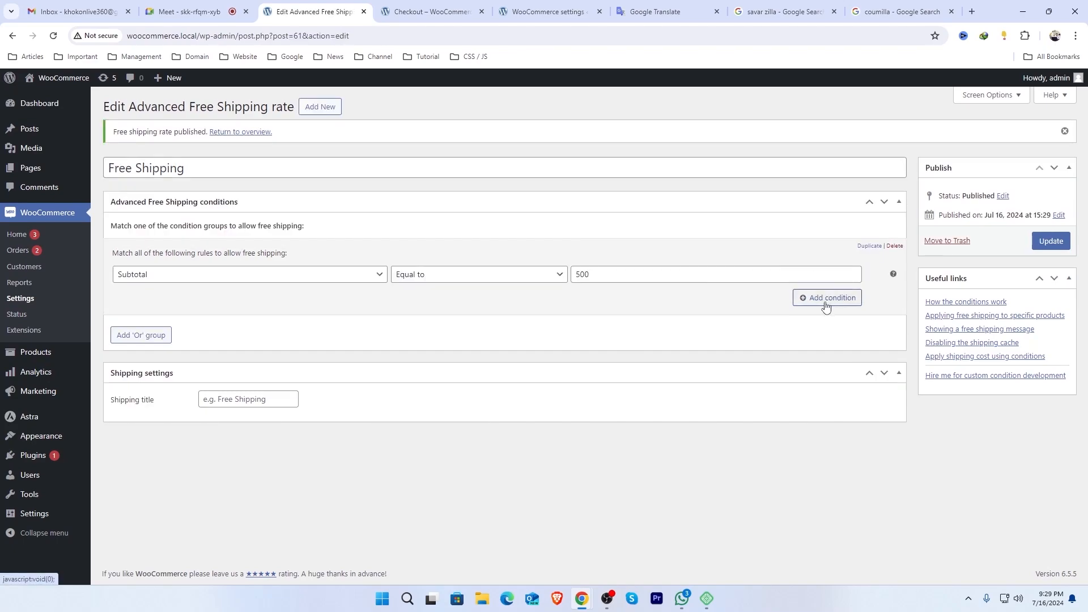
Compare the published rate's subtotal condition and its comparison choices with the order subtotal on the checkout
{"action": "left_click_drag", "start_coordinate": [662, 276], "coordinate": [492, 286]}
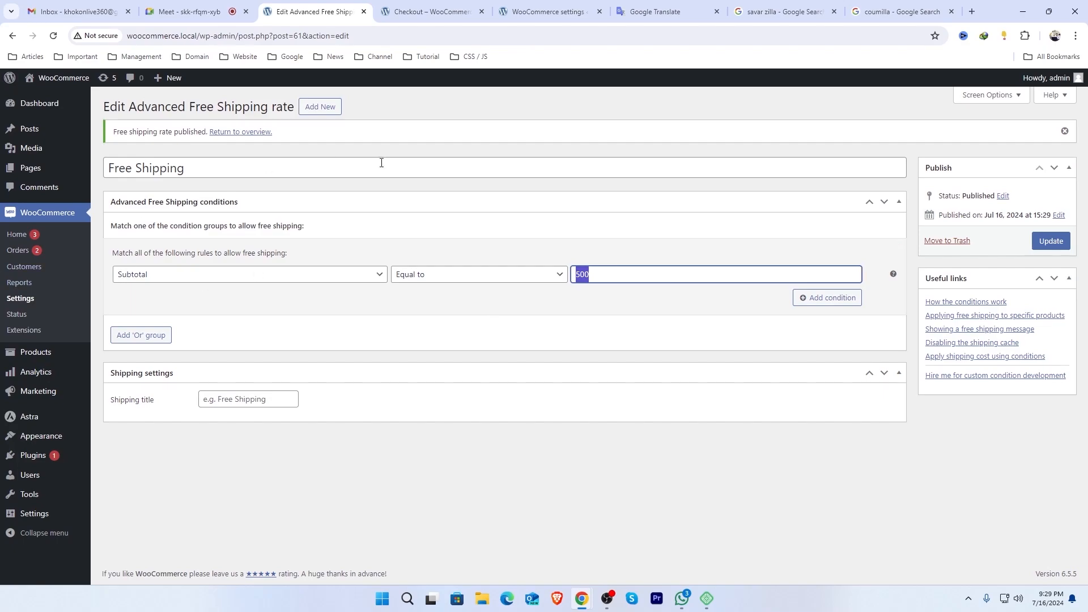
{"action": "left_click", "coordinate": [473, 6]}
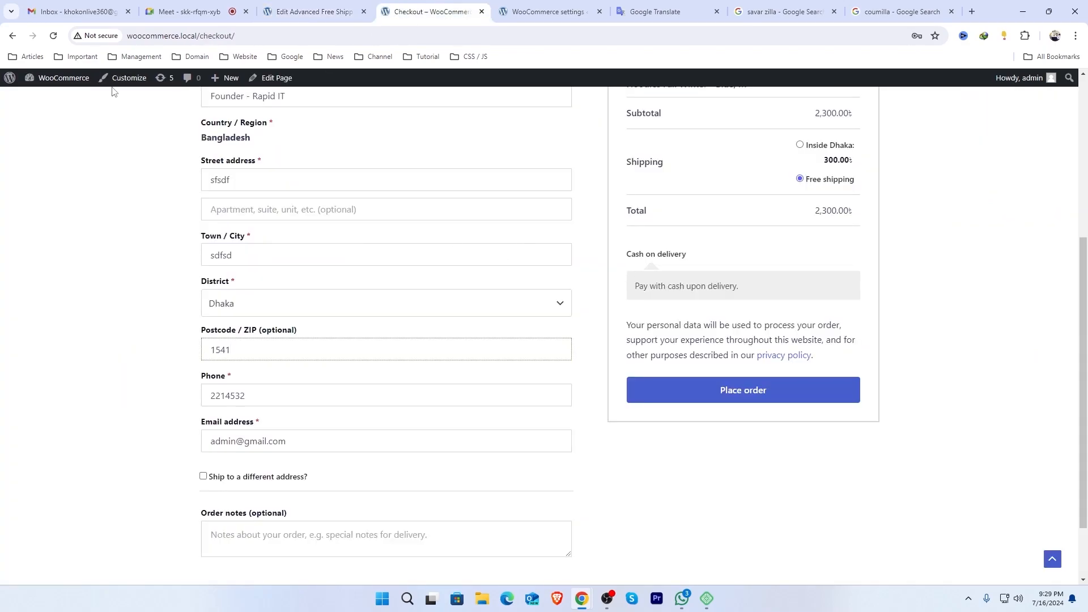
{"action": "key", "text": "ctrl+shift+Tab"}
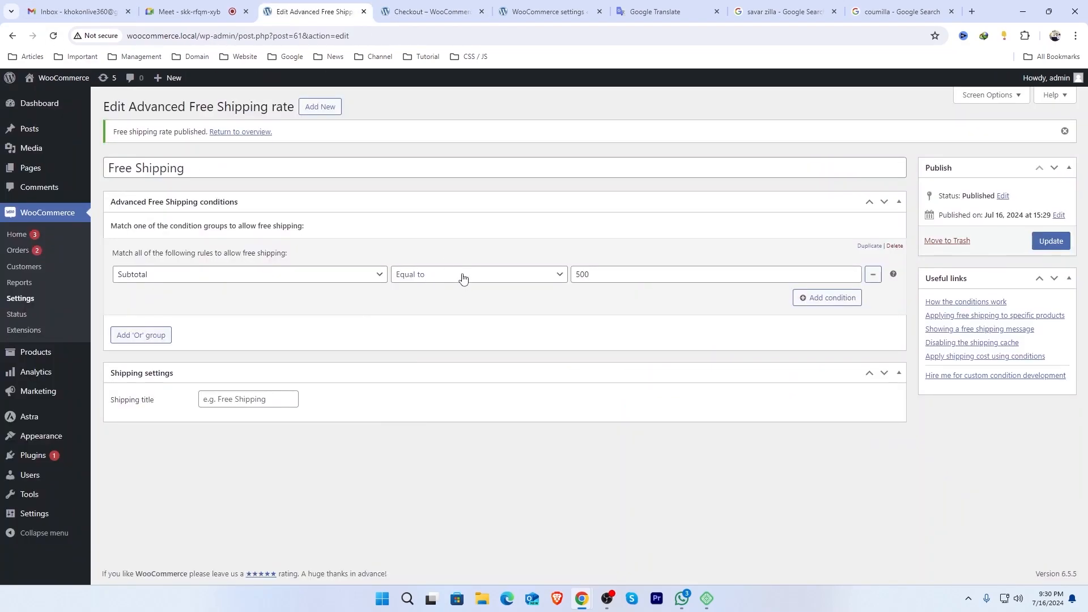
{"action": "left_click", "coordinate": [462, 275]}
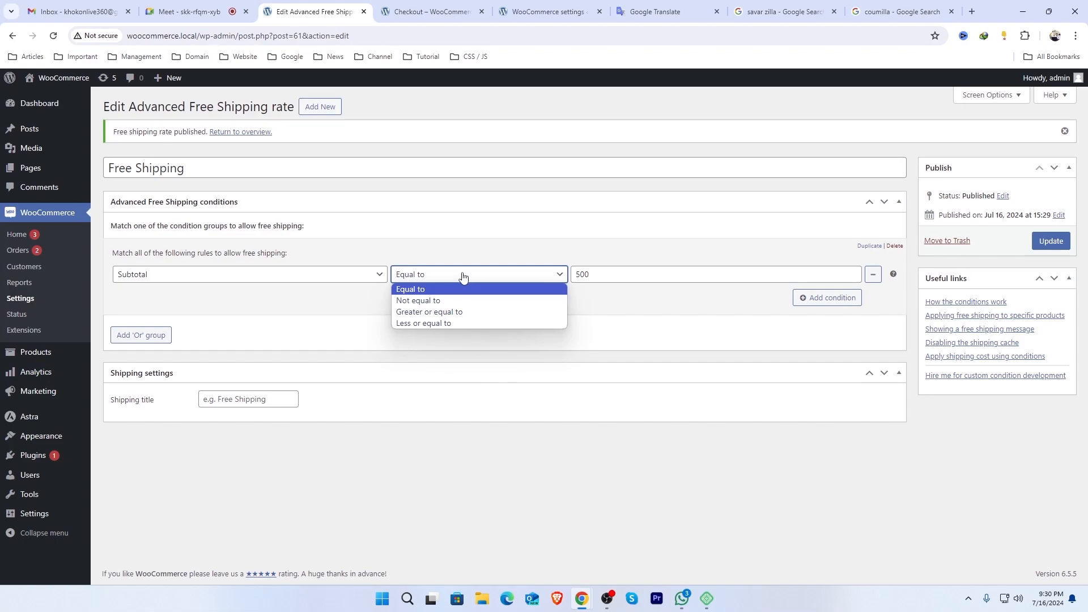
{"action": "left_click", "coordinate": [460, 250]}
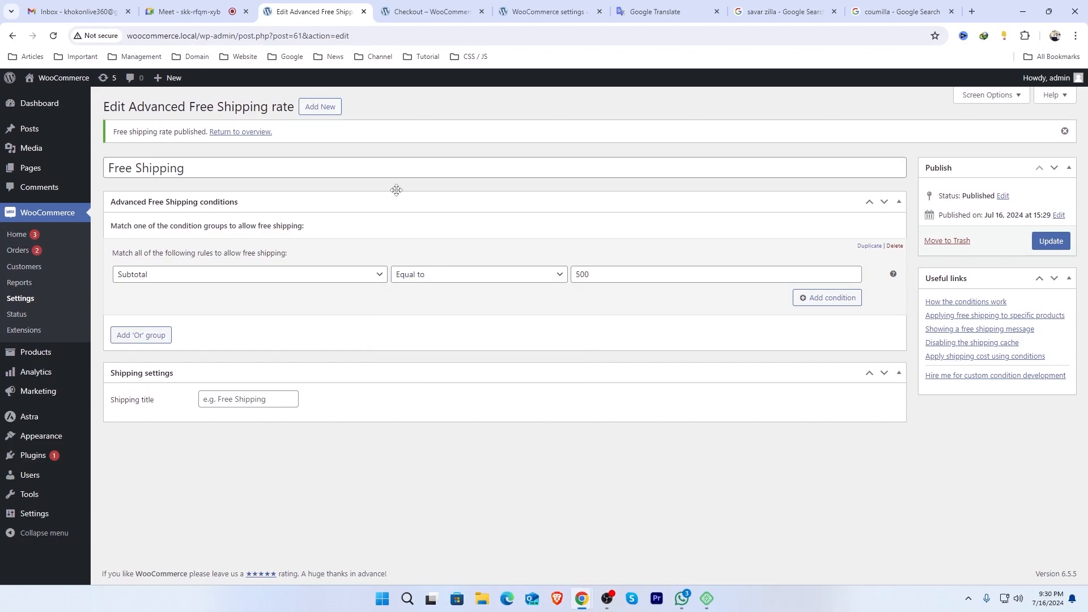
{"action": "left_click", "coordinate": [408, 11]}
{"action": "double_click", "coordinate": [832, 227]}
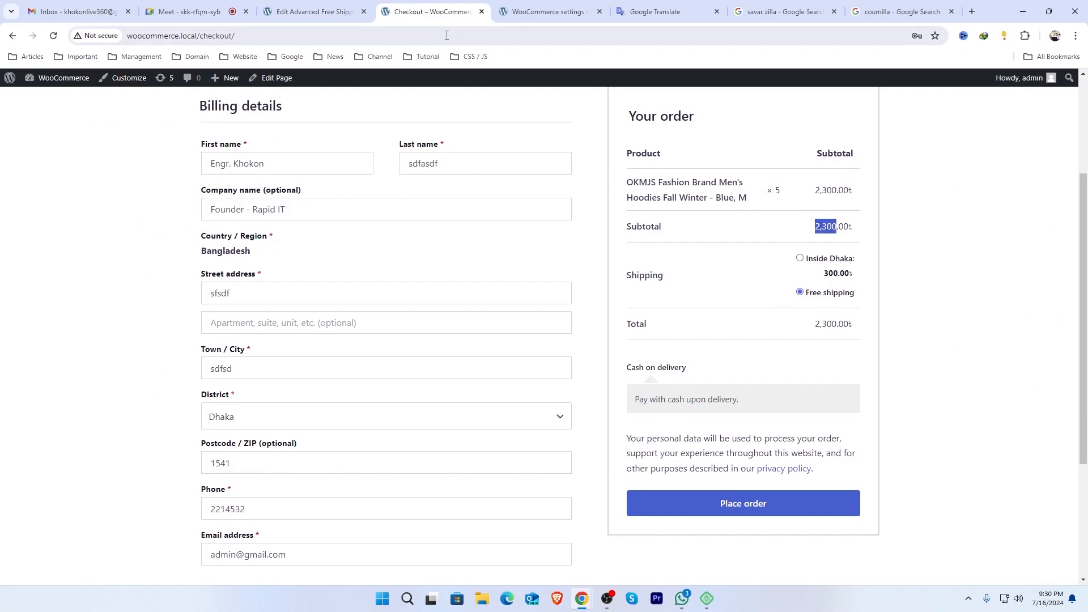
{"action": "left_click", "coordinate": [315, 11]}
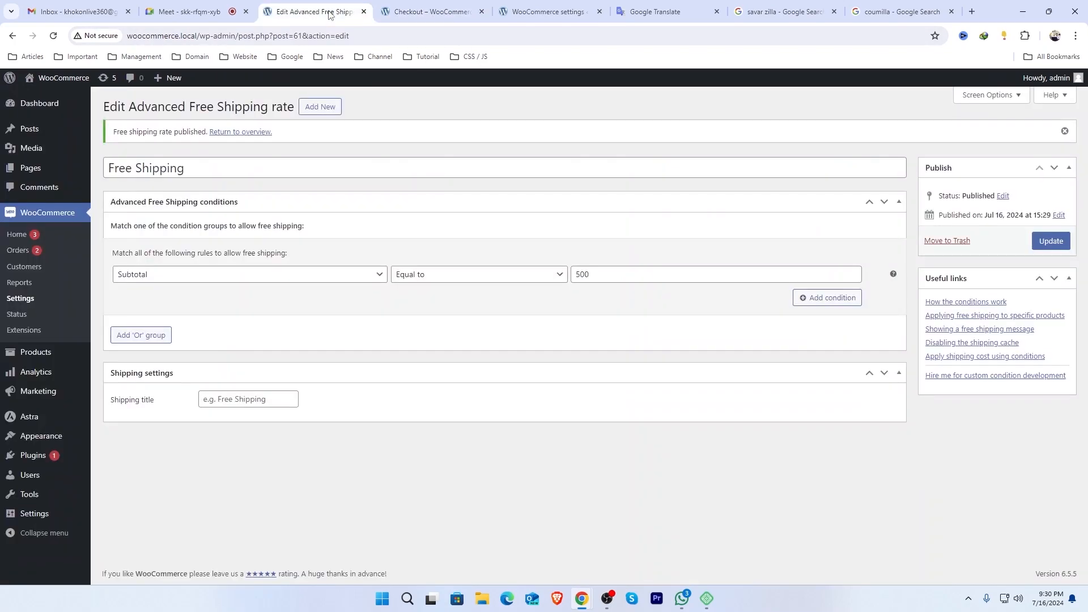
Change the Free Shipping rate's subtotal comparison to Greater or equal to 500 and update the rate
{"action": "left_click", "coordinate": [460, 278]}
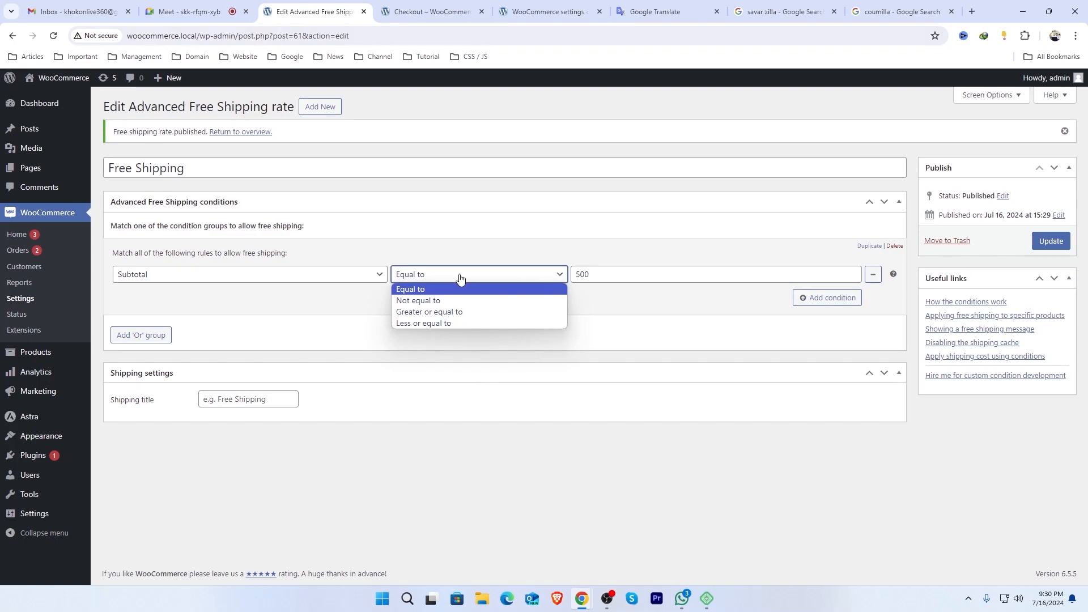
{"action": "left_click", "coordinate": [445, 315]}
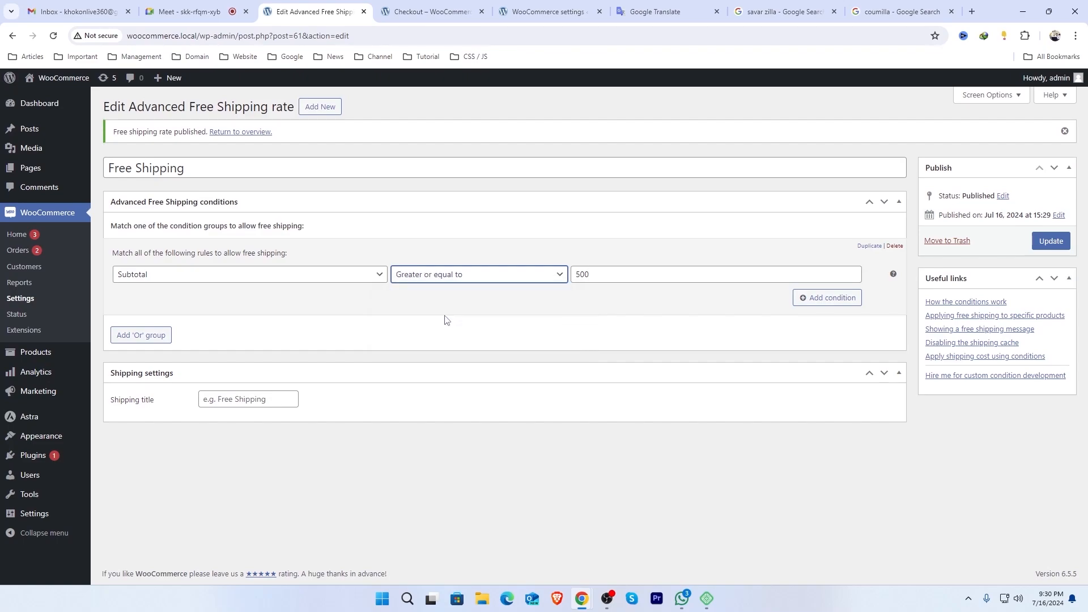
{"action": "left_click", "coordinate": [637, 278]}
{"action": "left_click", "coordinate": [1051, 240]}
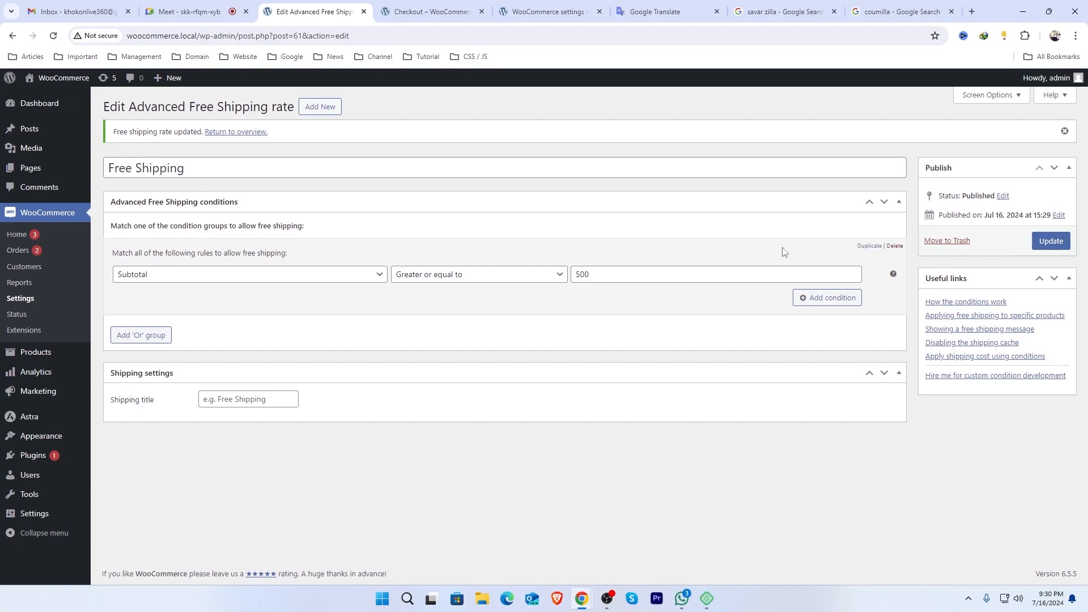
Reload the storefront checkout and check which shipping options the order offers under the updated rate
{"action": "left_click", "coordinate": [431, 11]}
{"action": "left_click", "coordinate": [53, 35]}
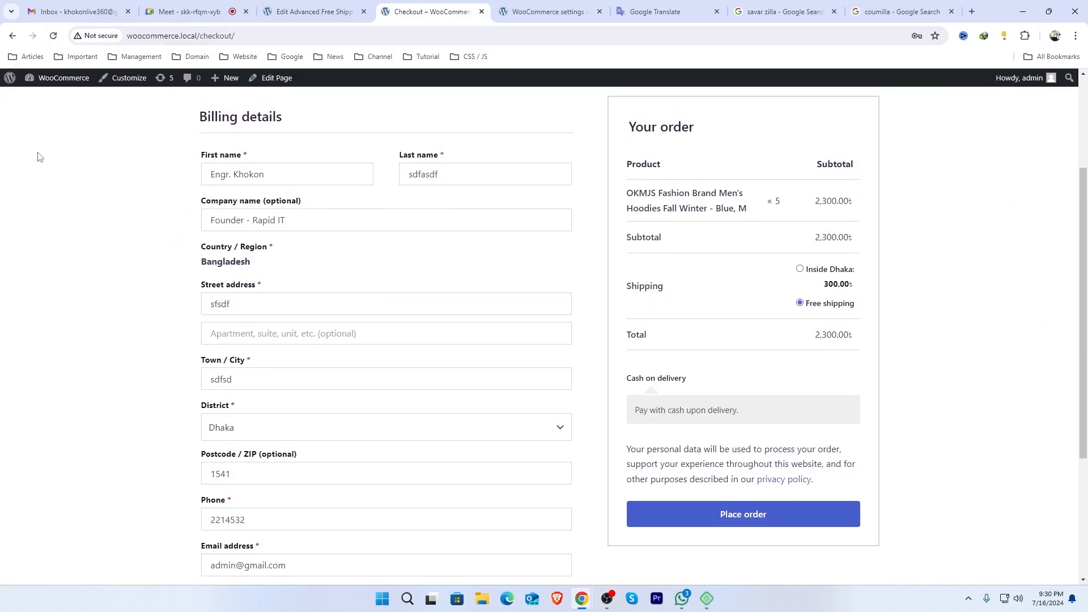
{"action": "left_click", "coordinate": [54, 37]}
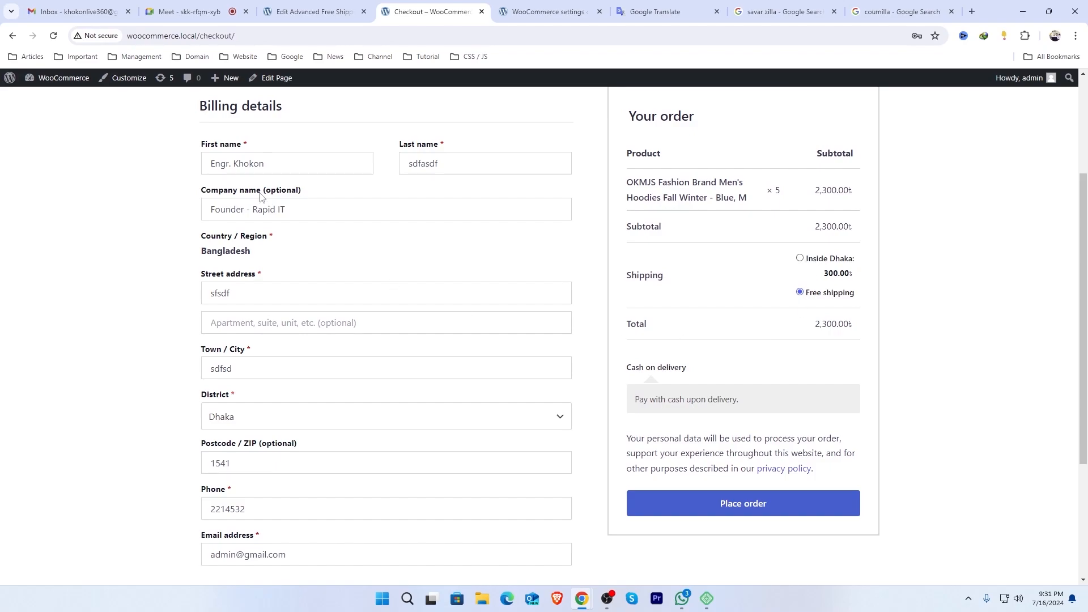
Reopen the Free Shipping rate from the WooCommerce shipping settings and enter Free Shipping as its shipping title
{"action": "left_click", "coordinate": [315, 12]}
{"action": "left_click", "coordinate": [22, 298]}
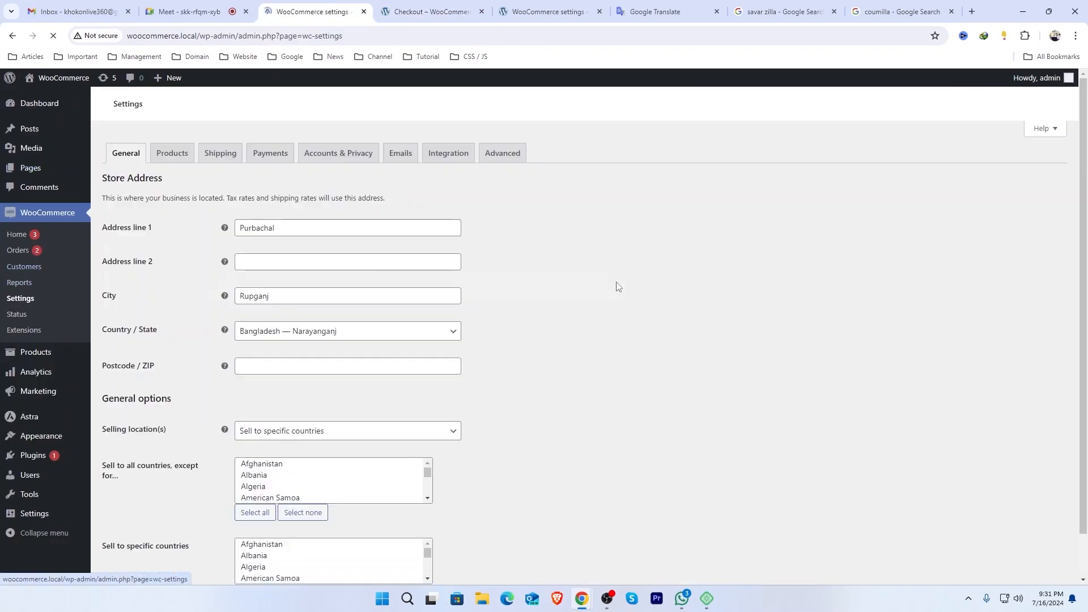
{"action": "left_click", "coordinate": [224, 151]}
{"action": "left_click", "coordinate": [130, 175]}
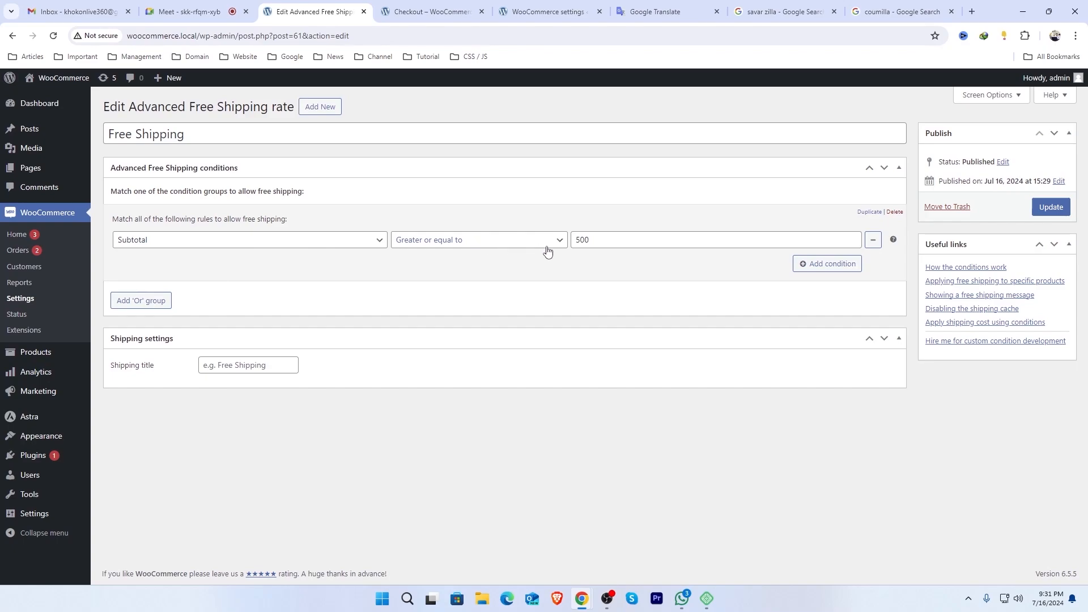
{"action": "left_click", "coordinate": [433, 242]}
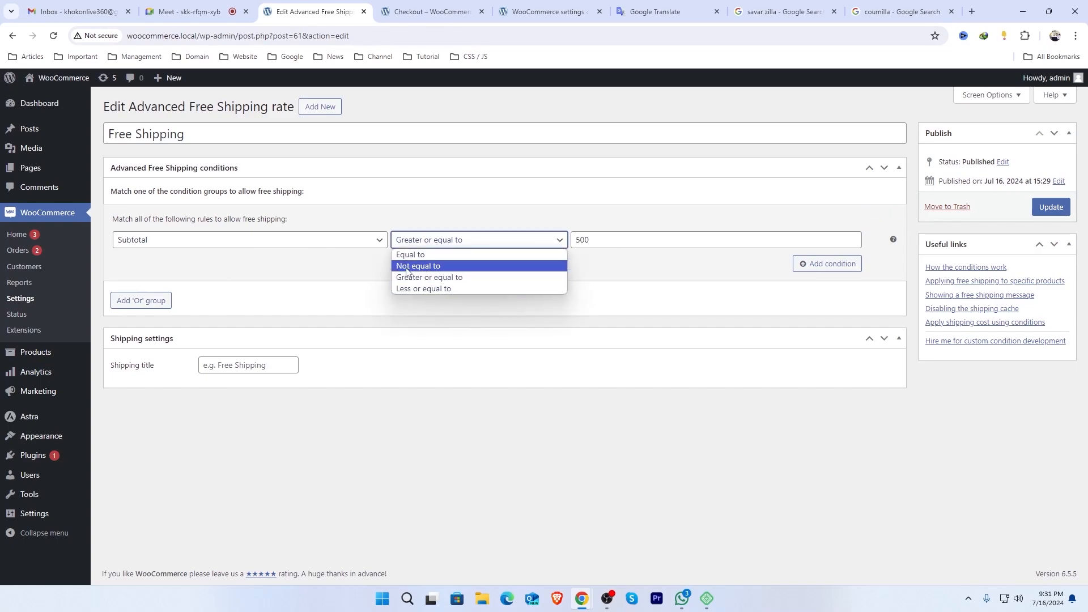
{"action": "left_click", "coordinate": [411, 203]}
{"action": "left_click", "coordinate": [254, 371]}
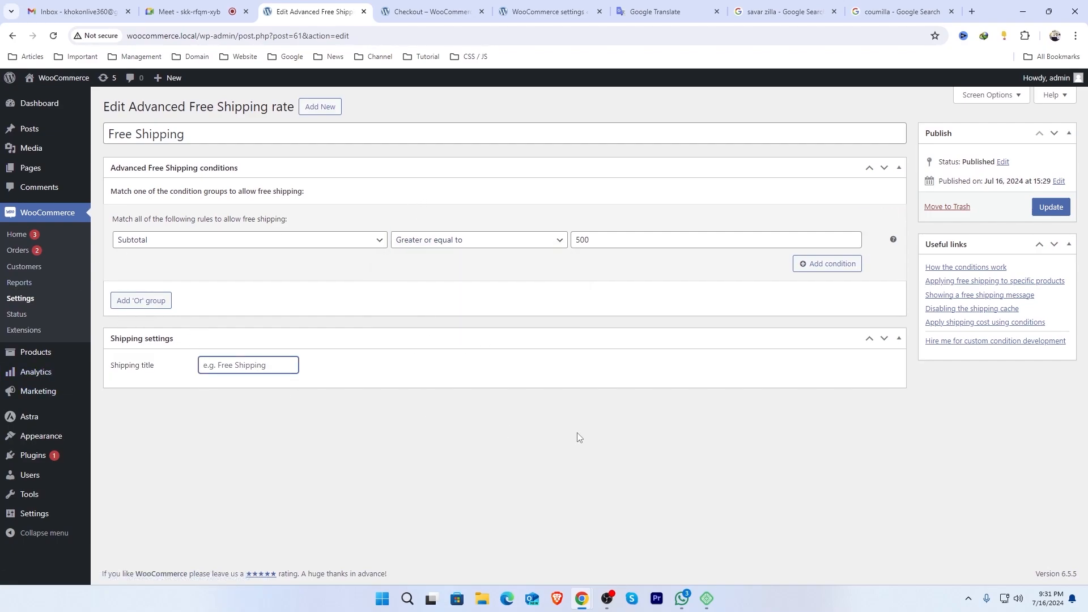
{"action": "type", "text": "Free Shipping"}
Go to the storefront shop and open the Fabrilife Mens Premium T-shirt product page
{"action": "key", "text": "ctrl+Tab"}
{"action": "left_click", "coordinate": [254, 114]}
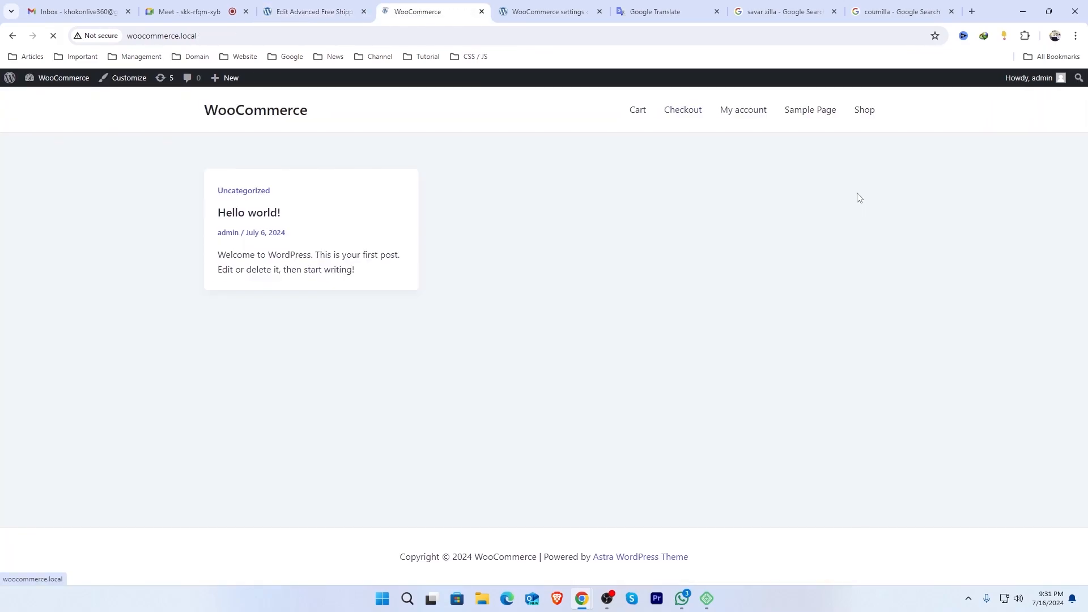
{"action": "left_click", "coordinate": [863, 109]}
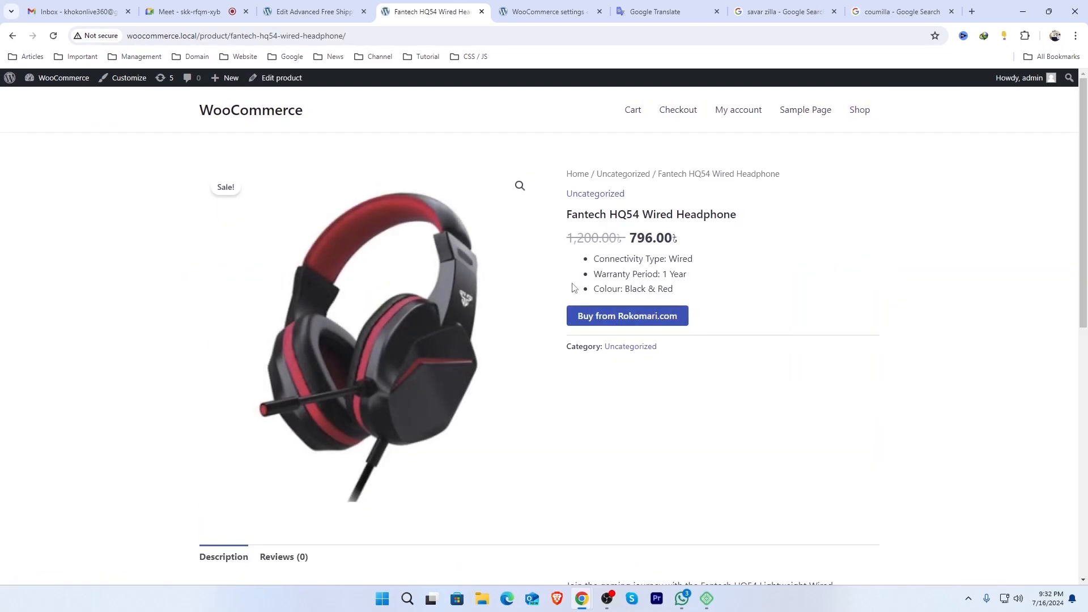
{"action": "left_click", "coordinate": [23, 35]}
{"action": "left_click", "coordinate": [260, 397]}
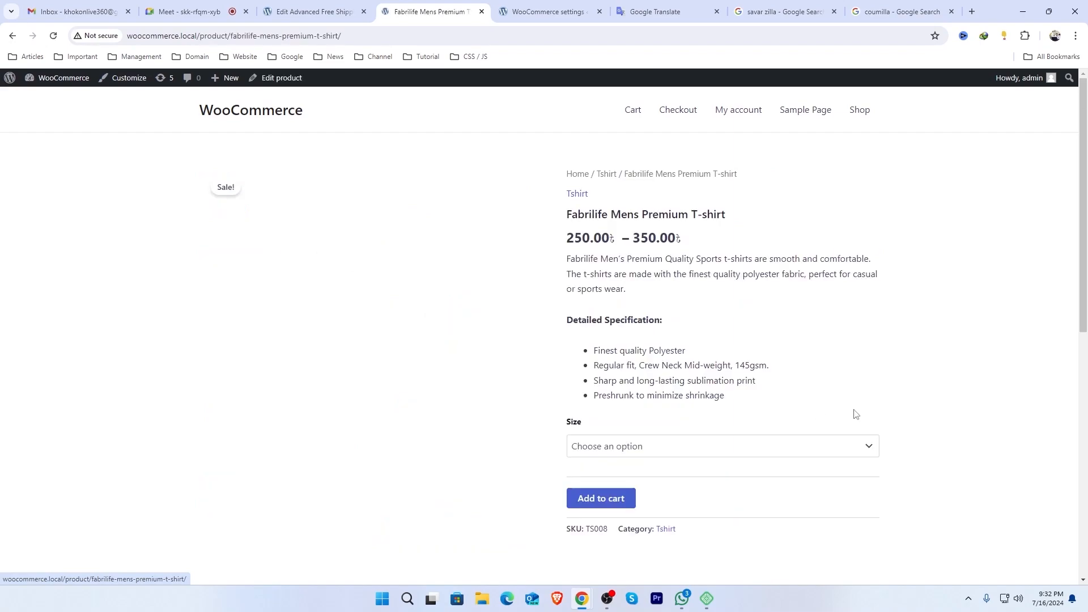
Choose the Small size of the Fabrilife Mens Premium T-shirt and add it to the cart
{"action": "scroll", "coordinate": [922, 415], "scroll_direction": "down", "scroll_amount": 1}
{"action": "left_click", "coordinate": [619, 390]}
{"action": "left_click", "coordinate": [588, 419]}
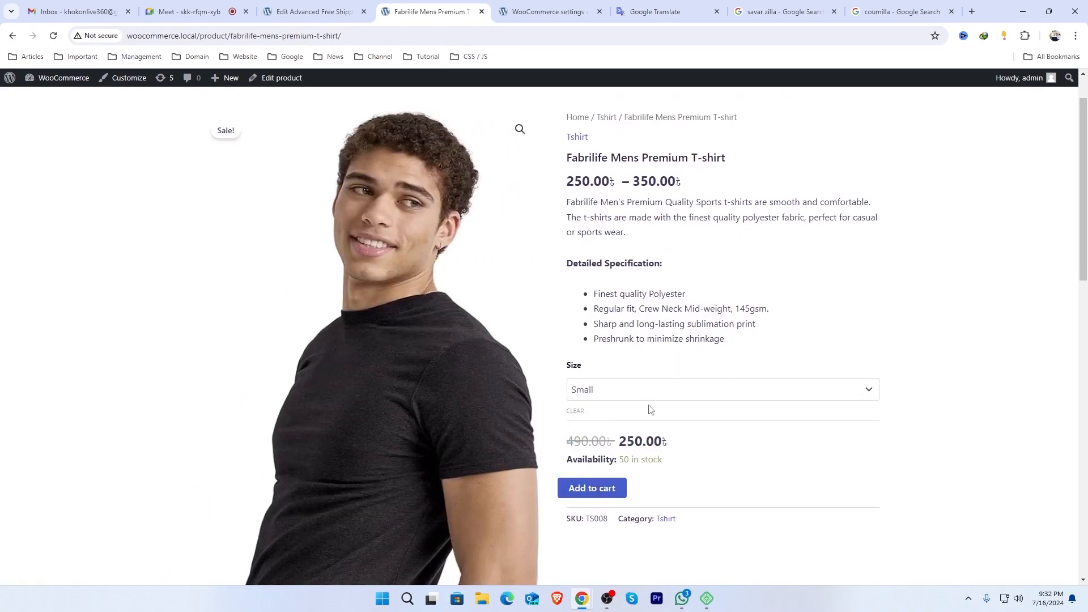
{"action": "scroll", "coordinate": [778, 462], "scroll_direction": "down", "scroll_amount": 1}
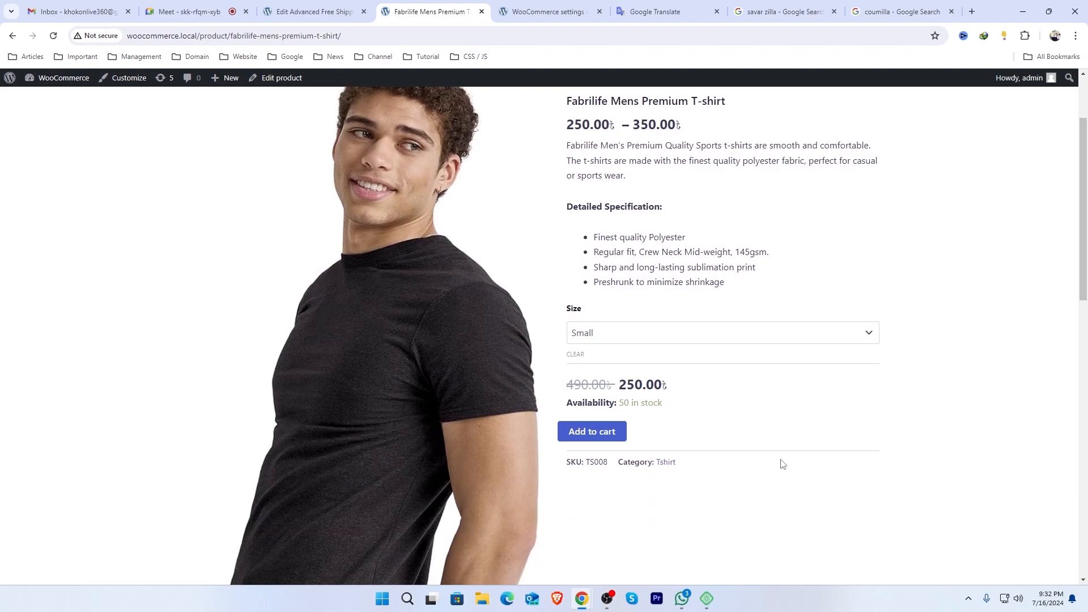
{"action": "left_click", "coordinate": [583, 433]}
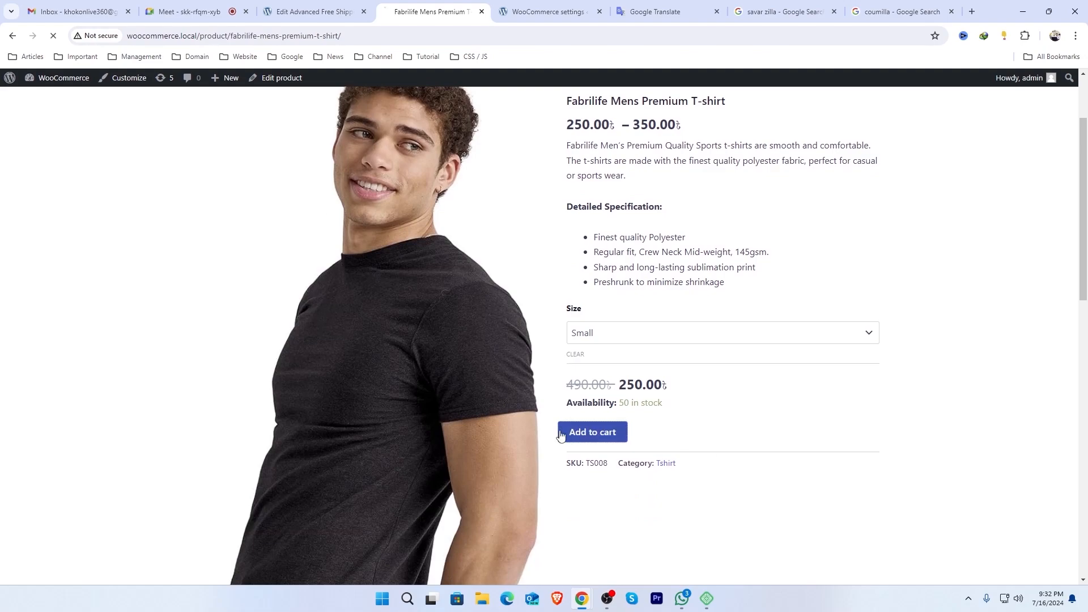
Open the cart and check the shipping method applied in the cart totals
{"action": "scroll", "coordinate": [790, 406], "scroll_direction": "down", "scroll_amount": 5}
{"action": "scroll", "coordinate": [792, 406], "scroll_direction": "up", "scroll_amount": 5}
{"action": "left_click", "coordinate": [820, 196]}
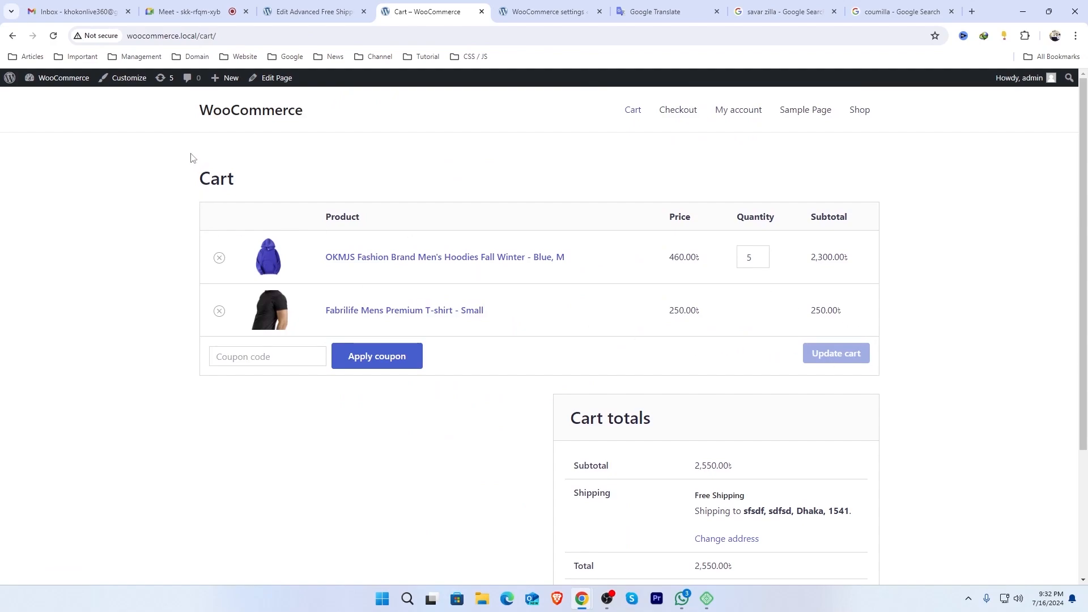
{"action": "scroll", "coordinate": [1029, 355], "scroll_direction": "down", "scroll_amount": 2}
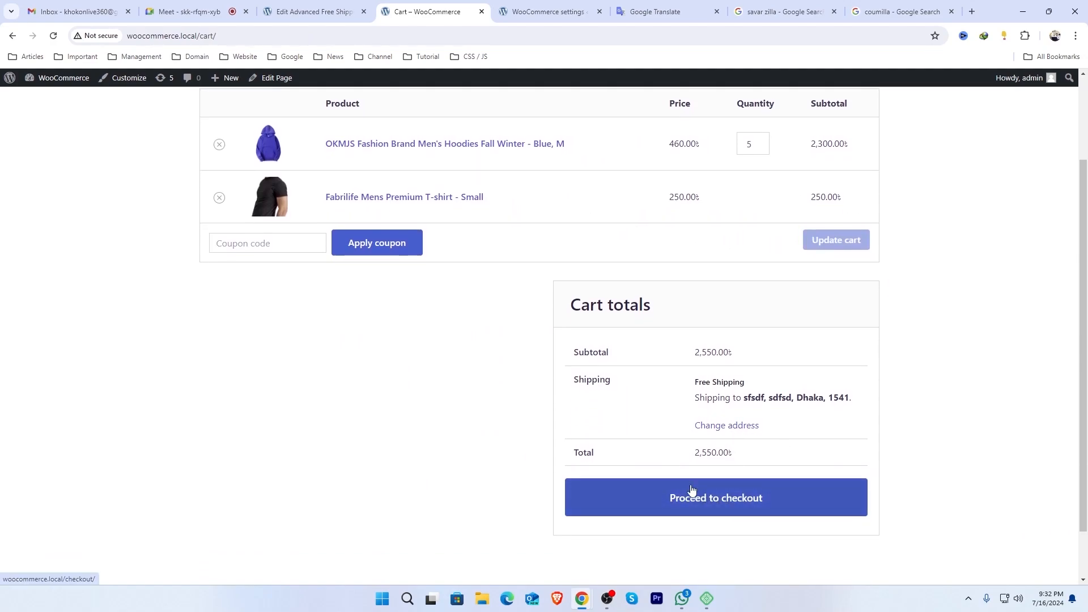
{"action": "left_click_drag", "start_coordinate": [570, 384], "coordinate": [622, 384]}
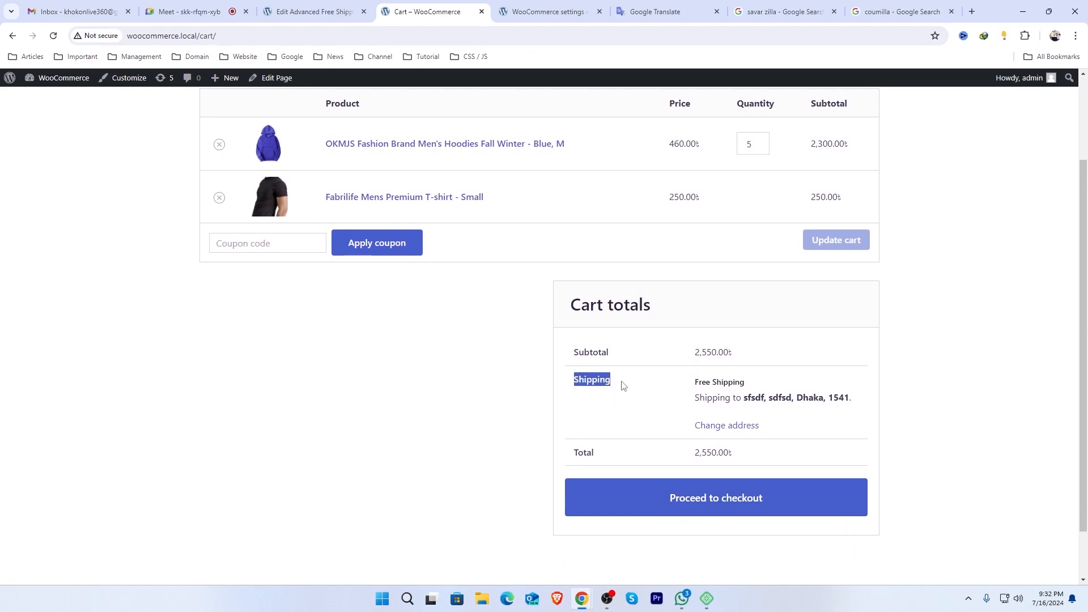
{"action": "left_click_drag", "start_coordinate": [697, 385], "coordinate": [753, 381]}
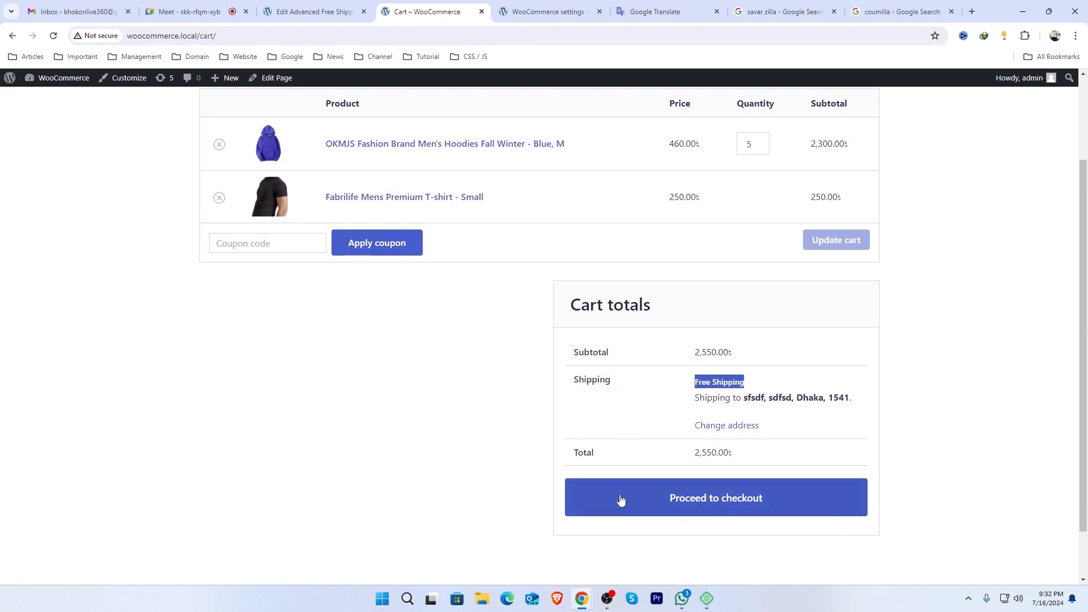
Proceed to checkout and compare the order's subtotal with its applied shipping method
{"action": "left_click", "coordinate": [697, 507]}
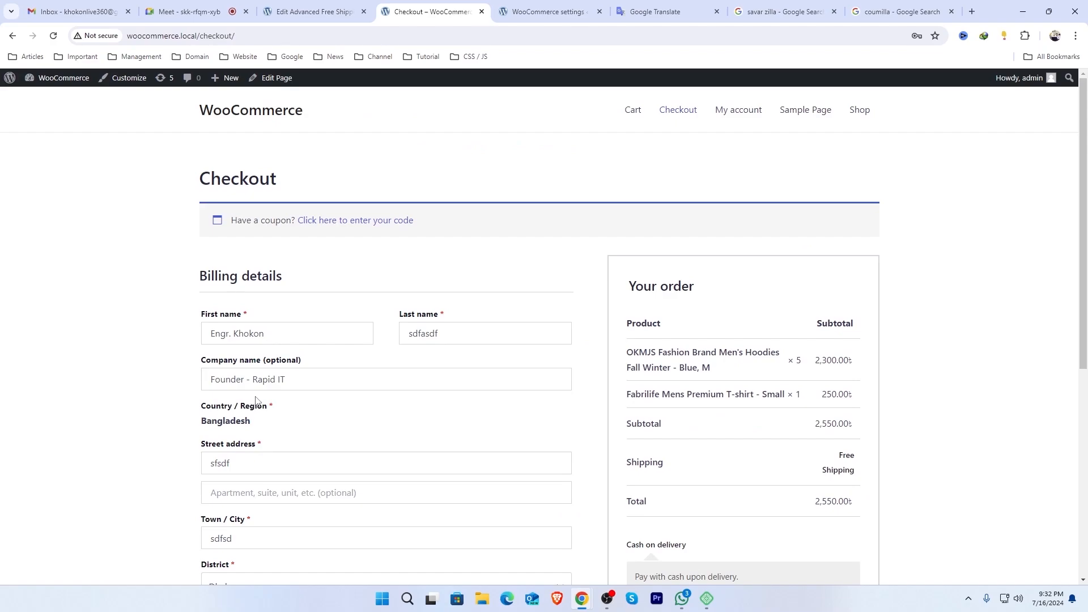
{"action": "scroll", "coordinate": [898, 366], "scroll_direction": "down", "scroll_amount": 2}
{"action": "left_click_drag", "start_coordinate": [801, 348], "coordinate": [848, 357]}
{"action": "left_click", "coordinate": [968, 365]}
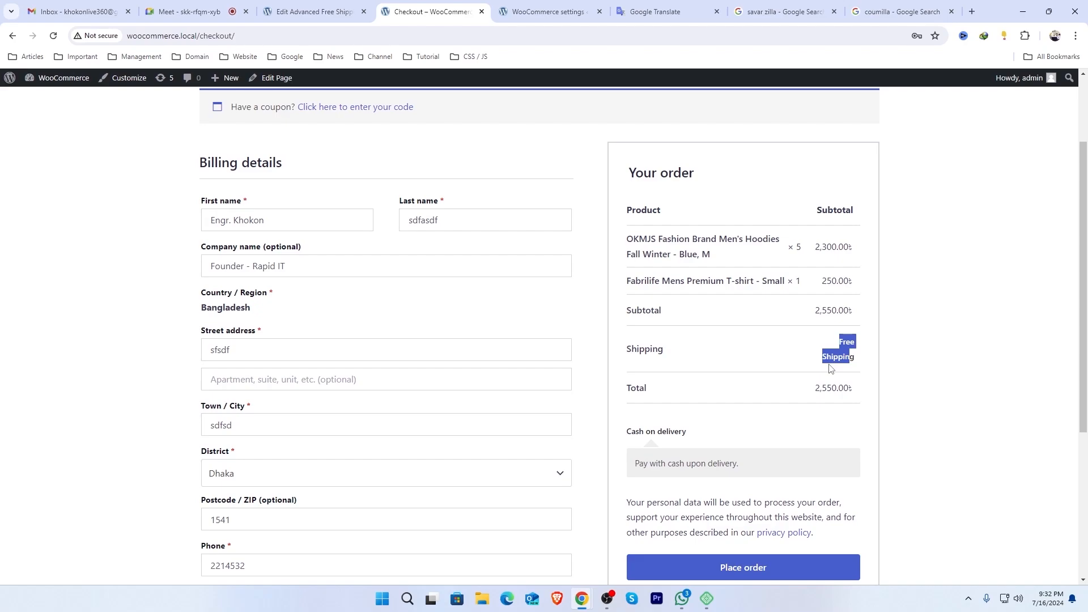
{"action": "left_click", "coordinate": [889, 366]}
{"action": "left_click_drag", "start_coordinate": [810, 310], "coordinate": [853, 309]}
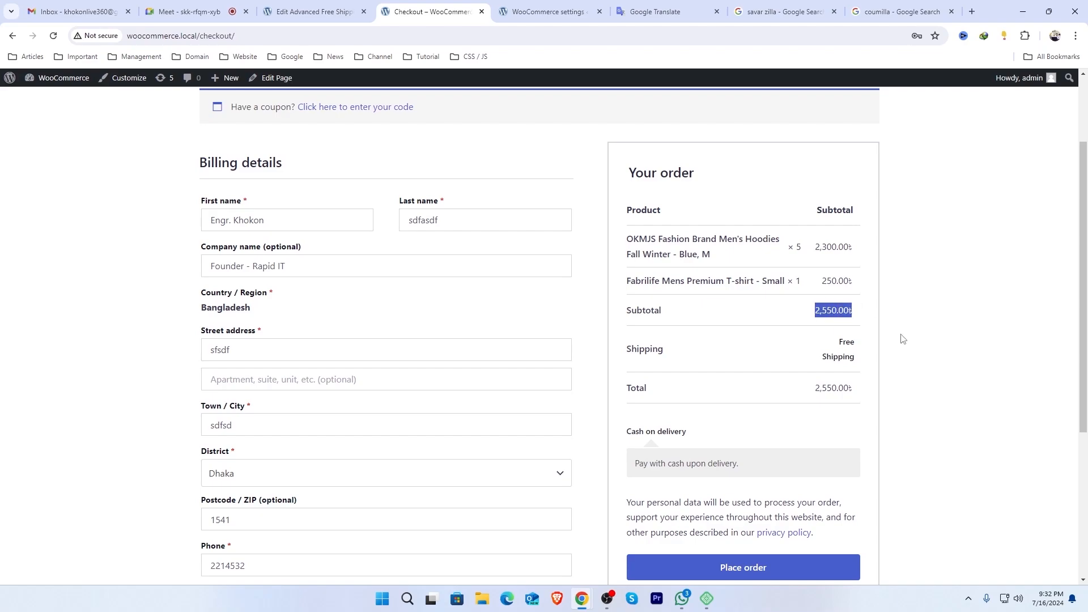
{"action": "left_click_drag", "start_coordinate": [672, 351], "coordinate": [611, 352]}
{"action": "left_click_drag", "start_coordinate": [863, 365], "coordinate": [829, 346]}
{"action": "left_click", "coordinate": [873, 345]}
Place the cash on delivery order and review the shipping and total on the order confirmation
{"action": "scroll", "coordinate": [719, 467], "scroll_direction": "down", "scroll_amount": 3}
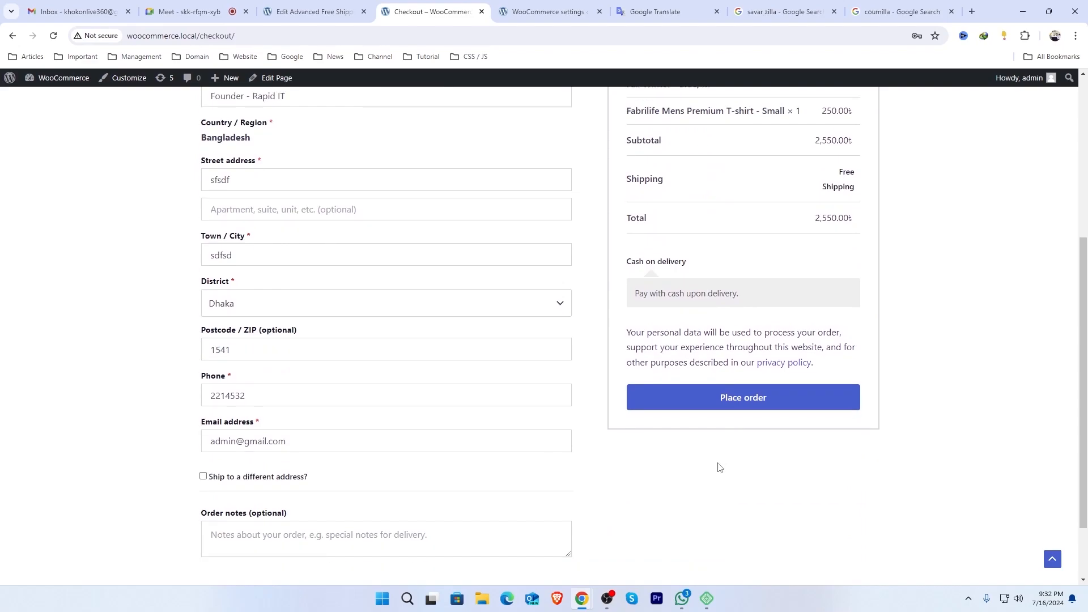
{"action": "left_click", "coordinate": [760, 408]}
{"action": "scroll", "coordinate": [777, 279], "scroll_direction": "down", "scroll_amount": 6}
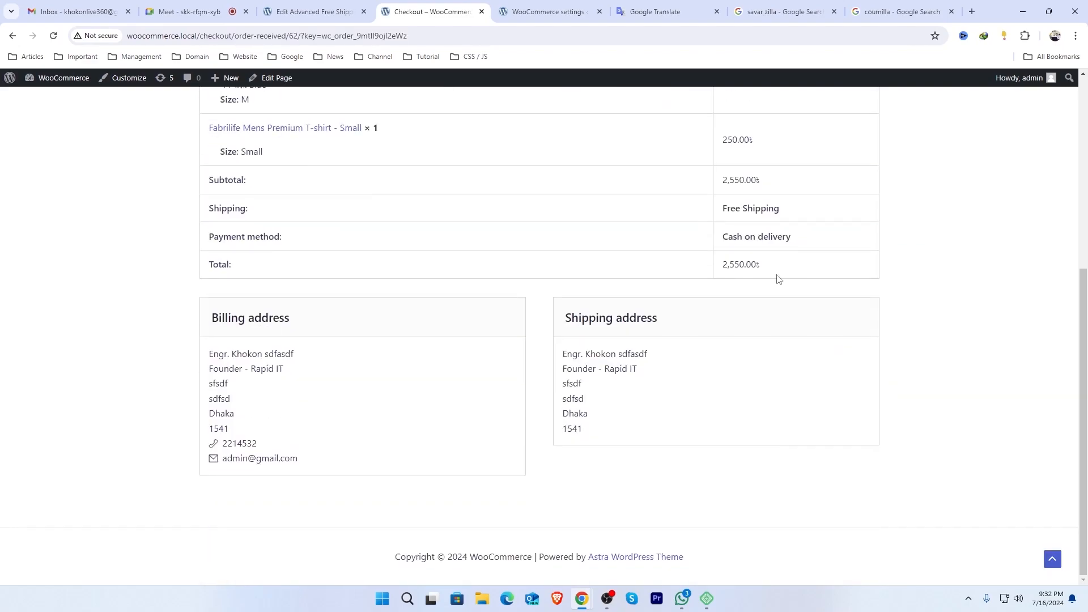
{"action": "scroll", "coordinate": [777, 280], "scroll_direction": "up", "scroll_amount": 6}
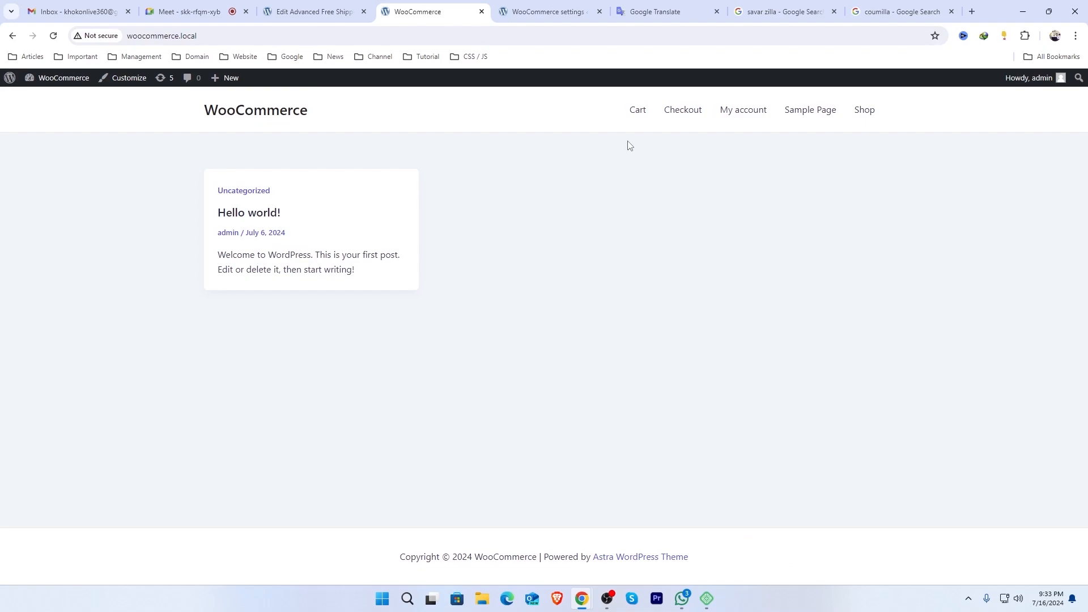
{"action": "left_click", "coordinate": [187, 12]}
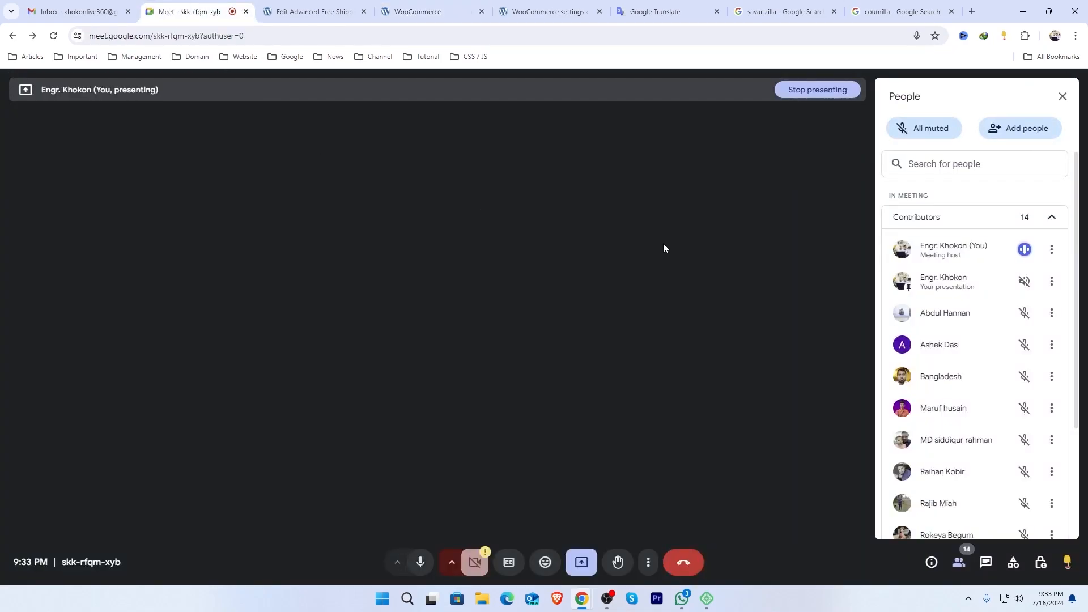
{"action": "left_click", "coordinate": [547, 11]}
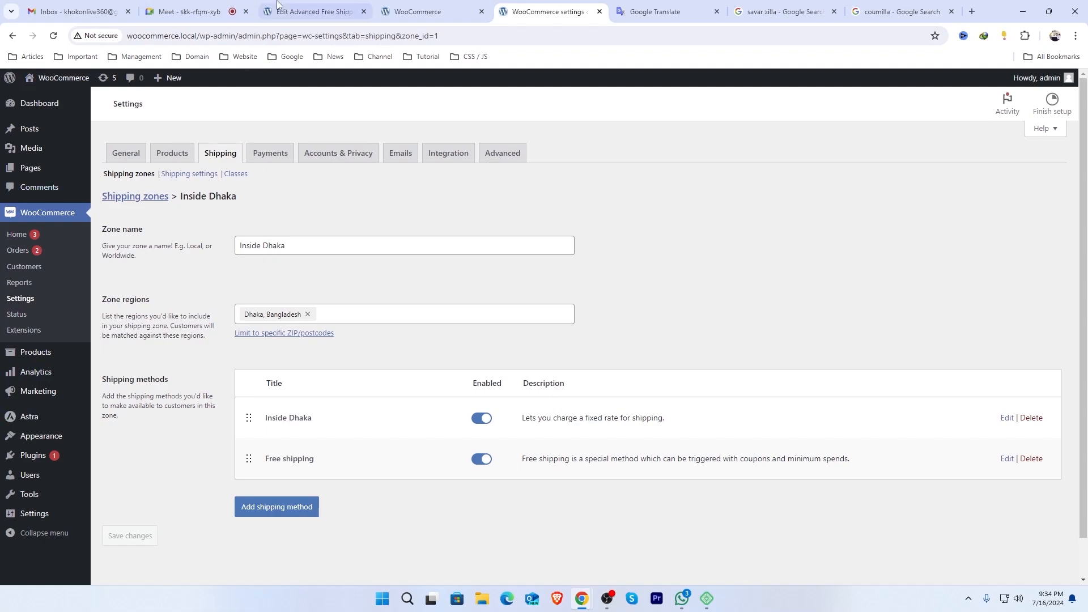
{"action": "left_click", "coordinate": [199, 12]}
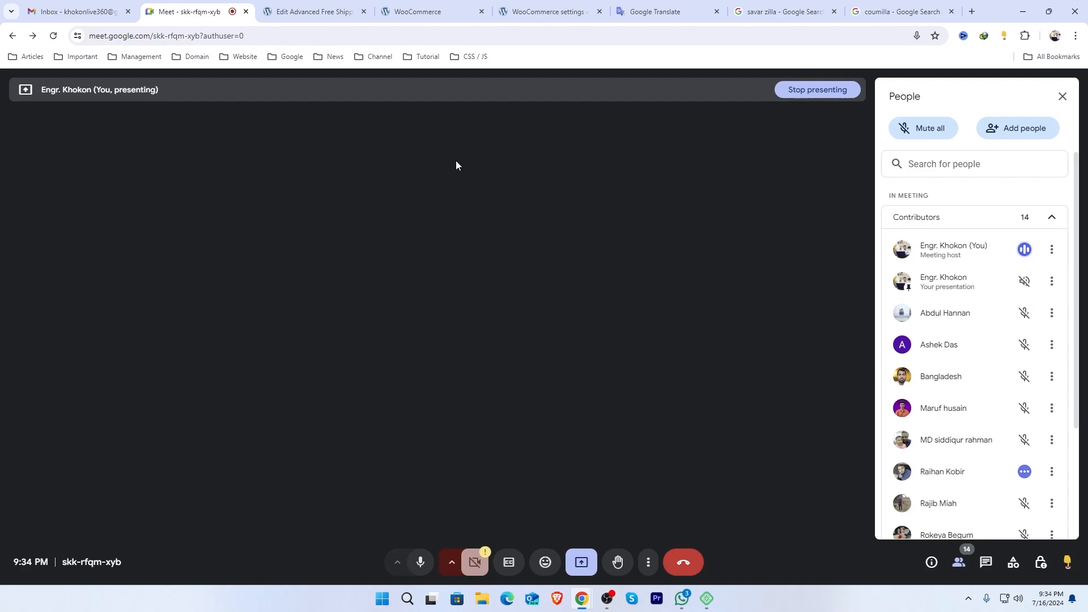
{"action": "left_click", "coordinate": [434, 11]}
{"action": "left_click", "coordinate": [534, 7]}
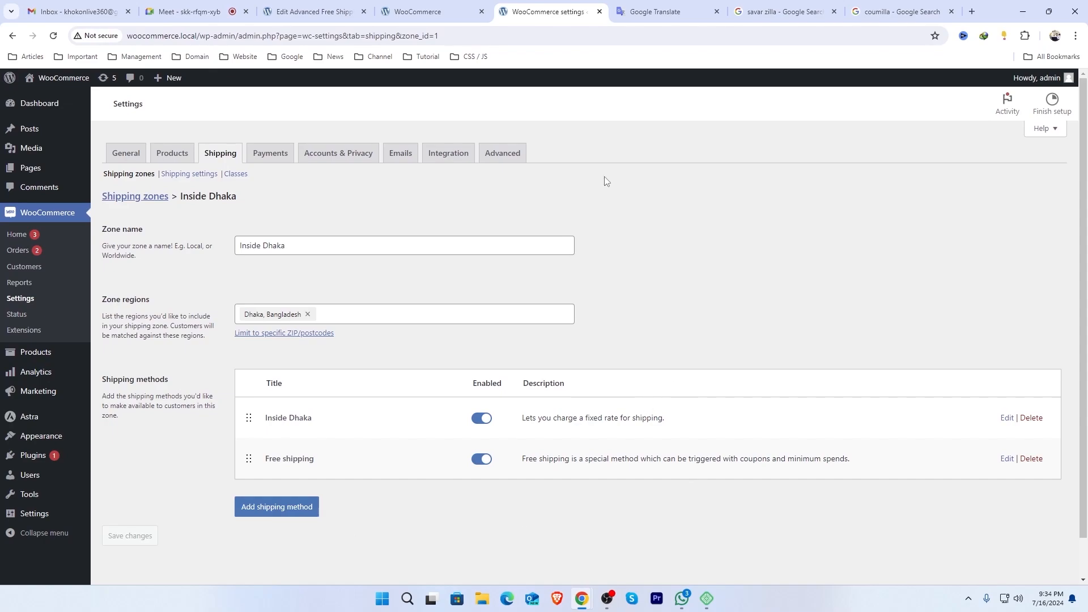
{"action": "left_click", "coordinate": [186, 12]}
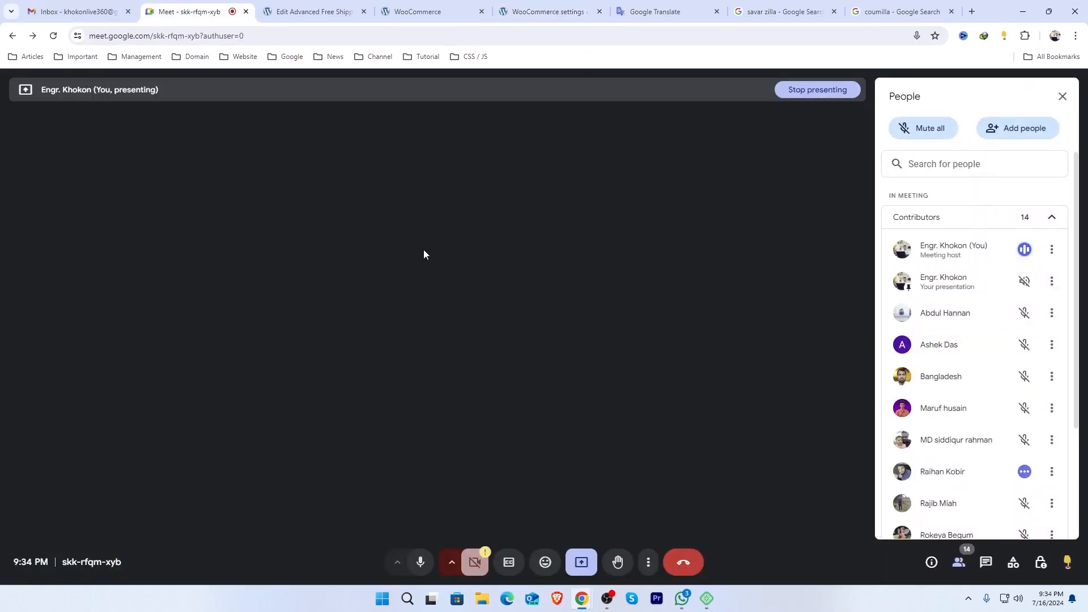